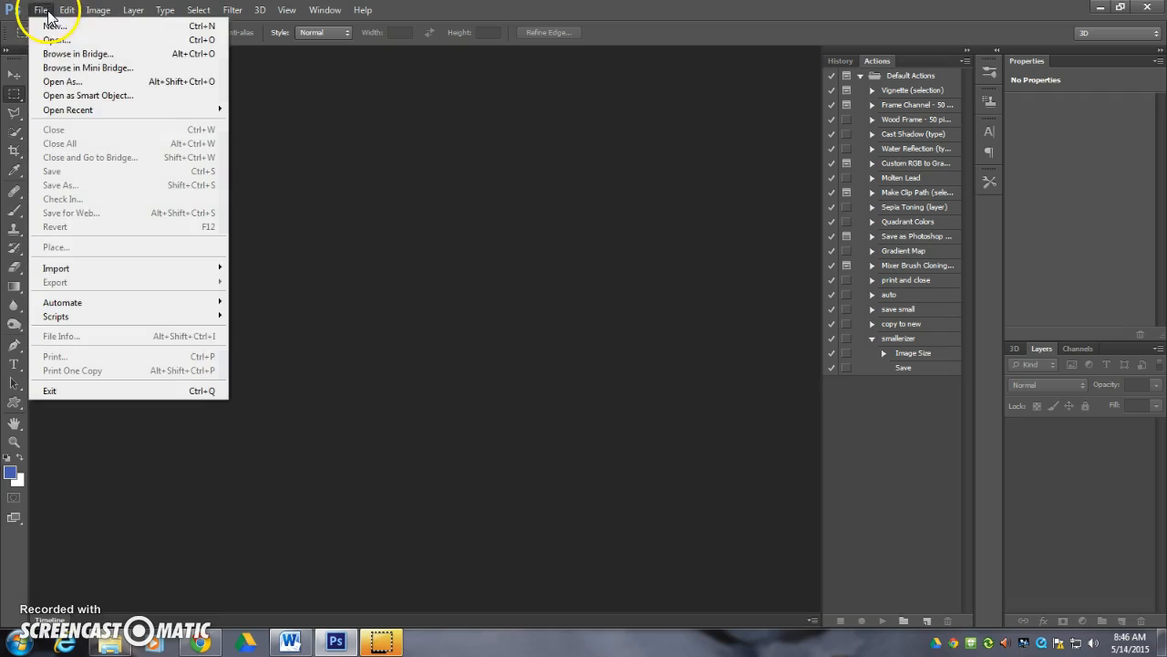
Step: Create a new document with the U.S. Paper preset, Letter size, 8.5 × 11 inches at 300 pixels/inch
click(36, 25)
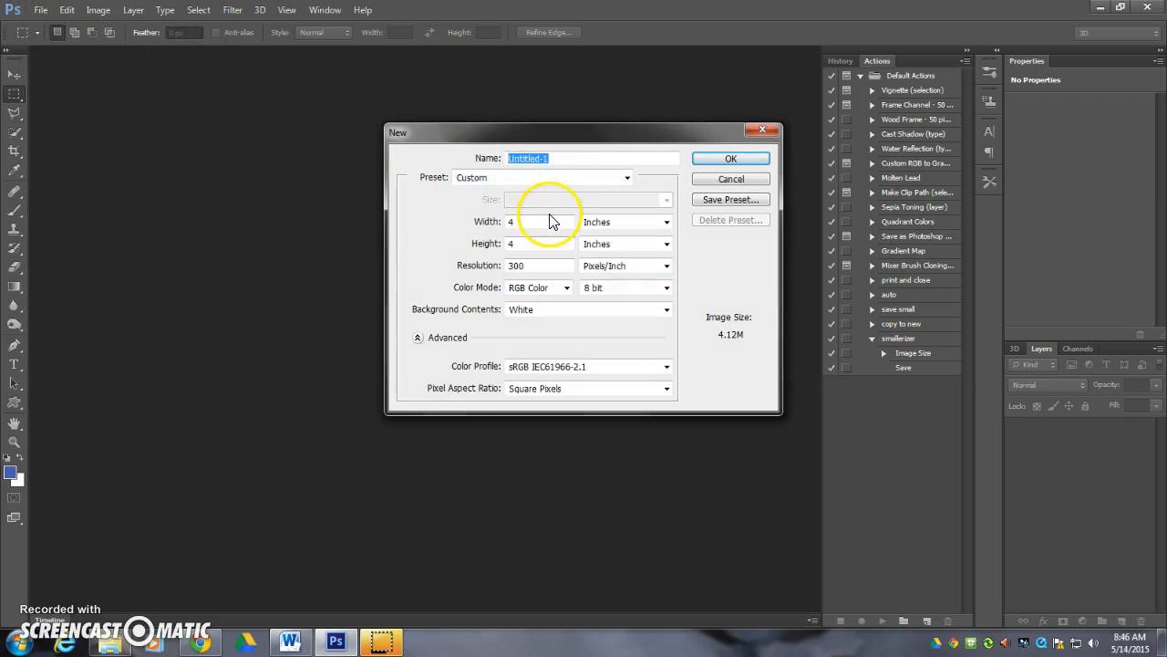
click(529, 179)
click(534, 223)
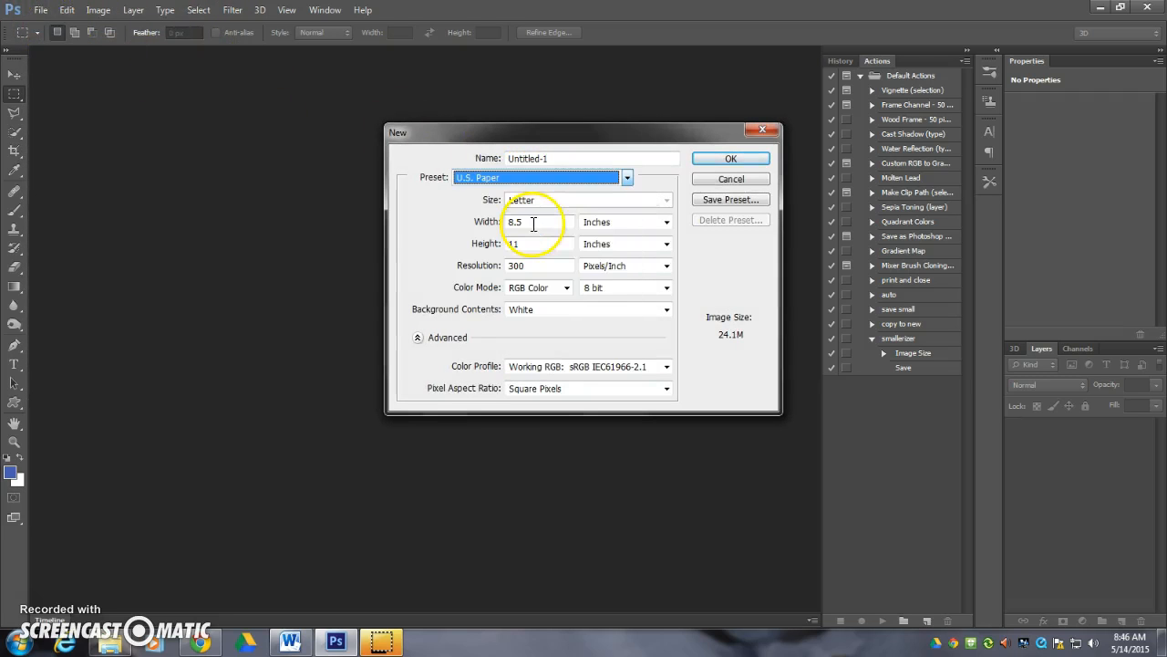
click(739, 160)
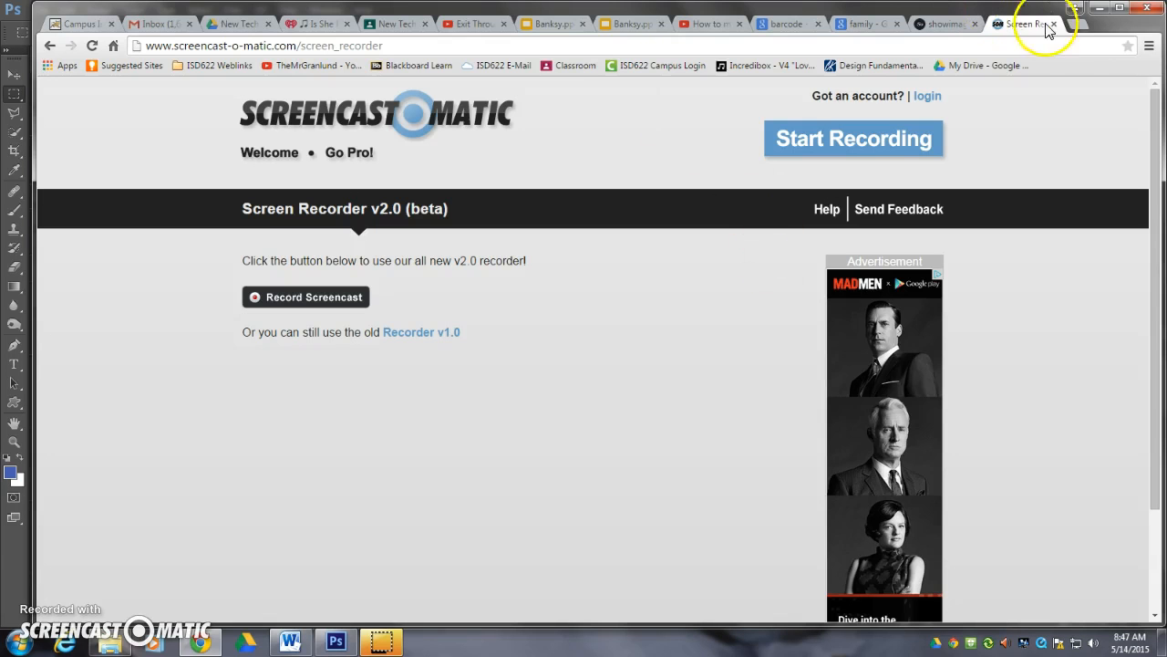
Step: Switch to Chrome and bring up the Google image results for barcode
click(860, 25)
click(803, 25)
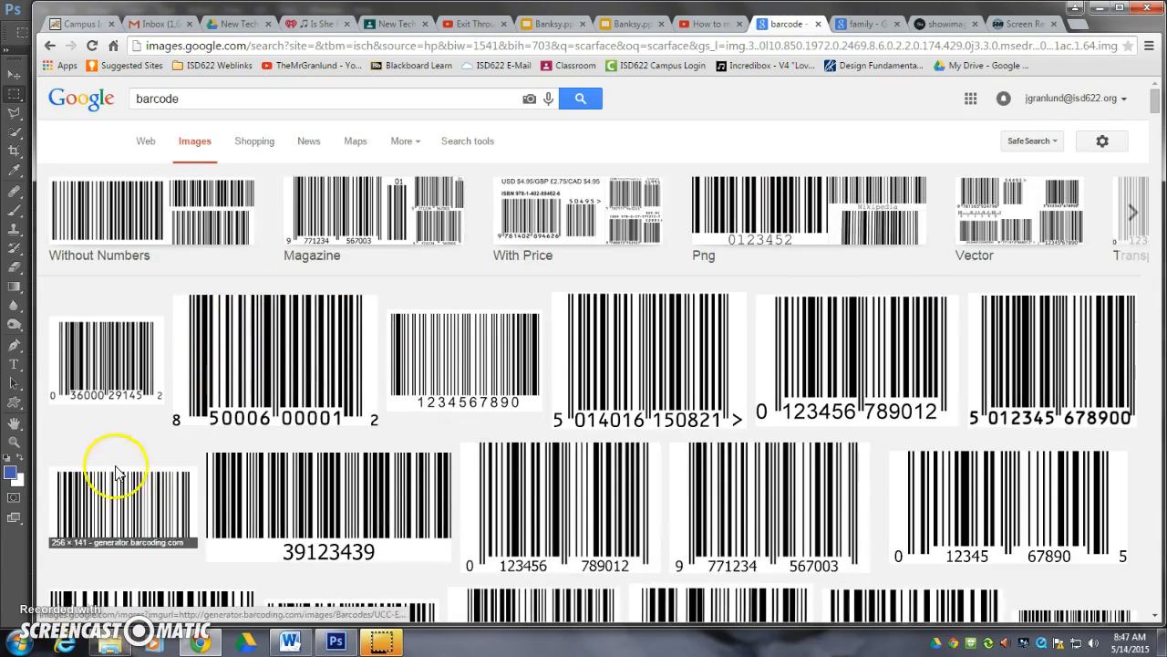
Step: Try copying the 436 × 279 barcode image from the results into the blank Photoshop document, and undo the paste
right_click(243, 363)
click(195, 271)
click(234, 344)
right_click(374, 407)
click(308, 326)
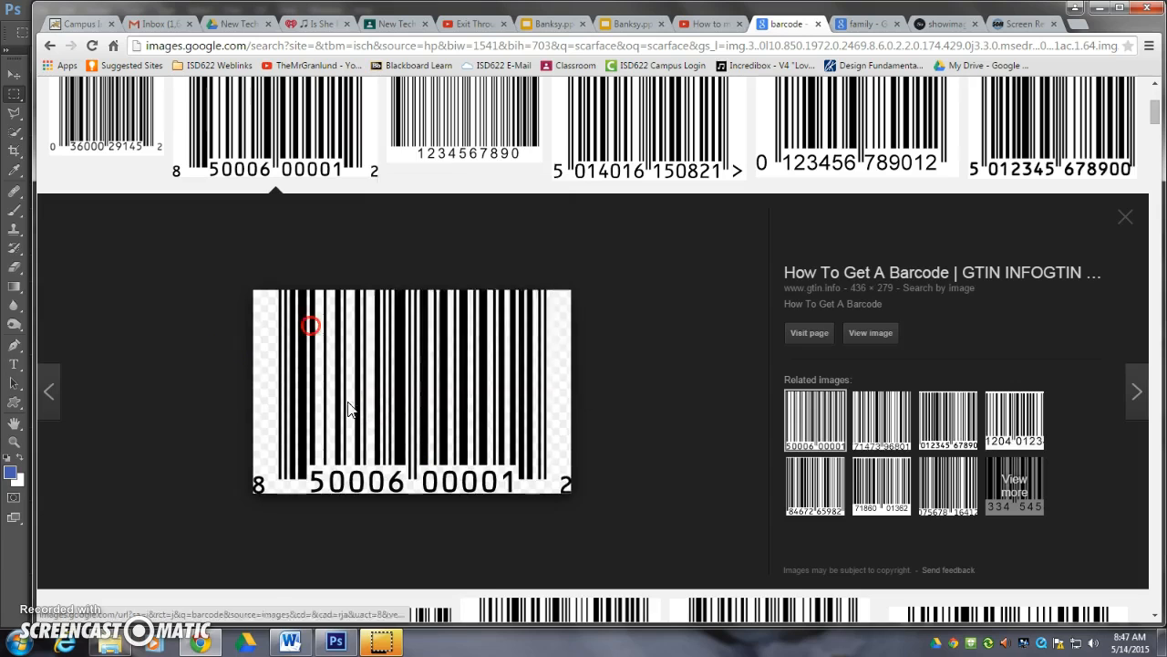
right_click(347, 403)
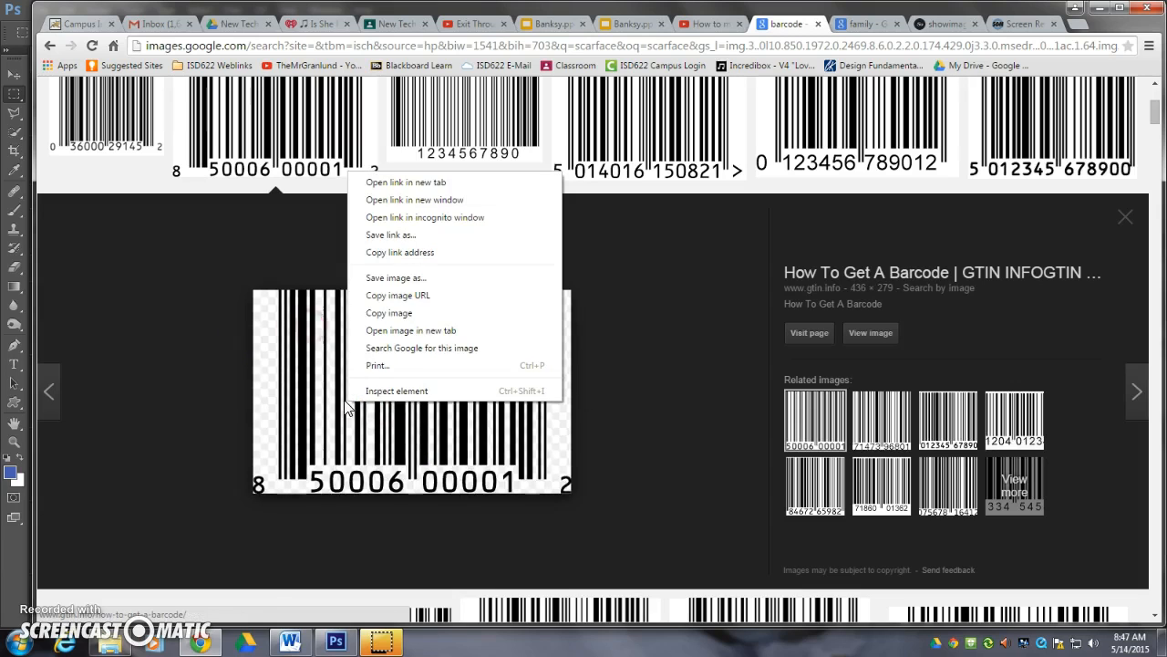
click(415, 313)
key(alt+Tab)
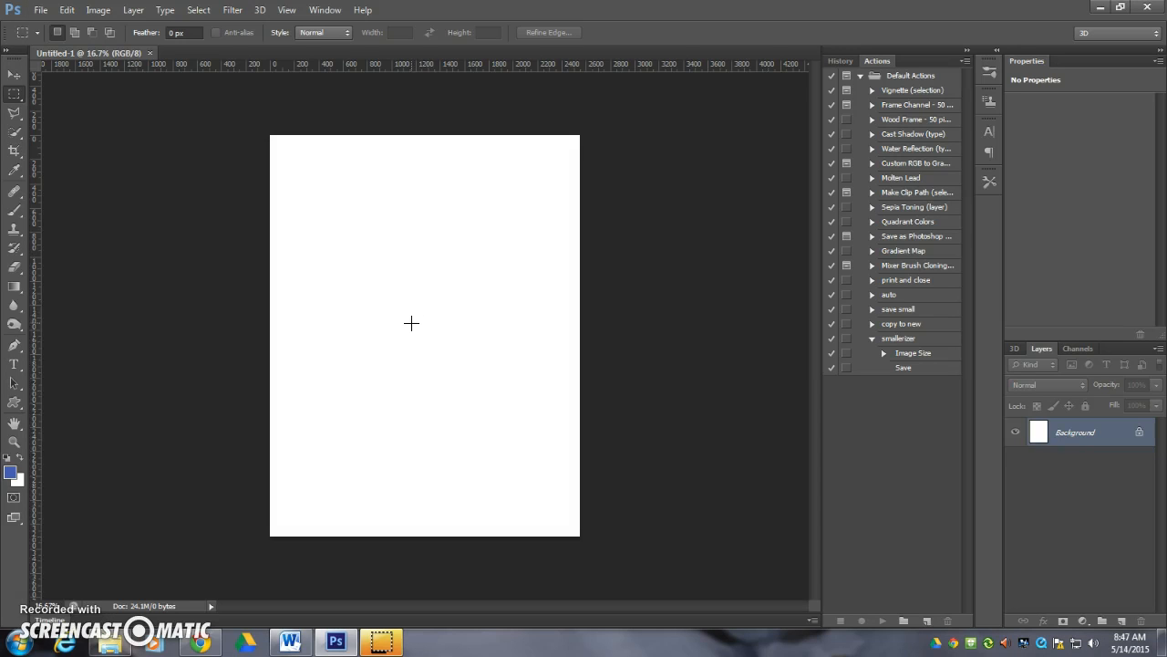
key(ctrl+v)
click(427, 323)
key(ctrl+z)
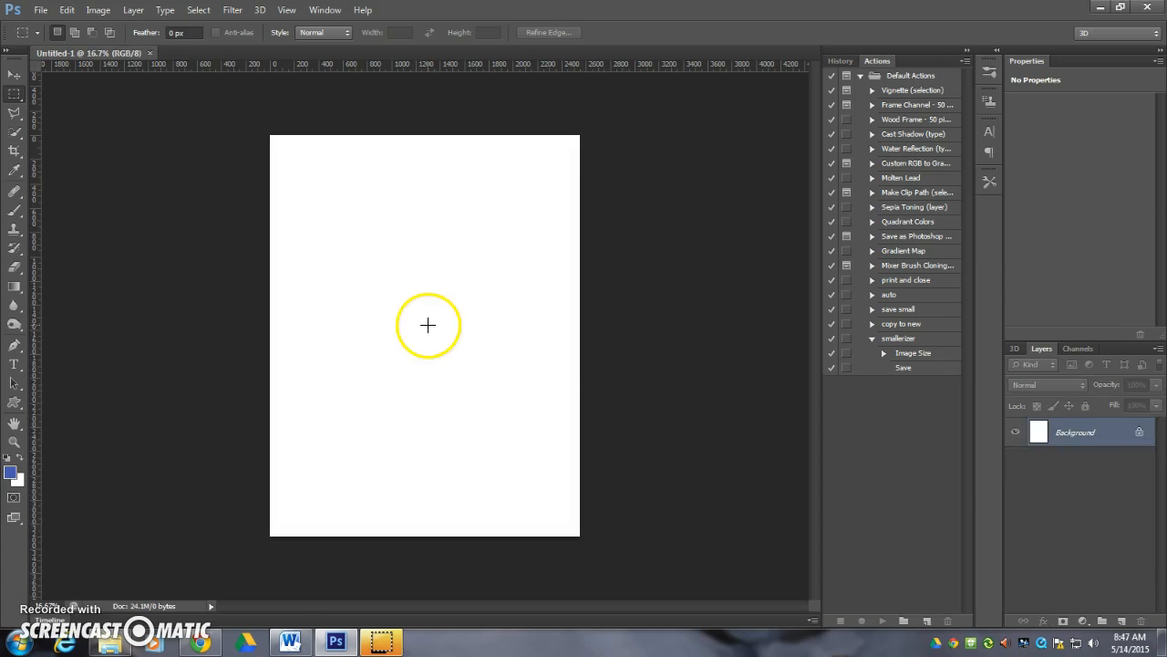
Step: Copy the 1160 × 813 barcode image from the Chrome results and paste it into the blank Photoshop document
key(alt+Tab)
scroll(707, 346, up, 3)
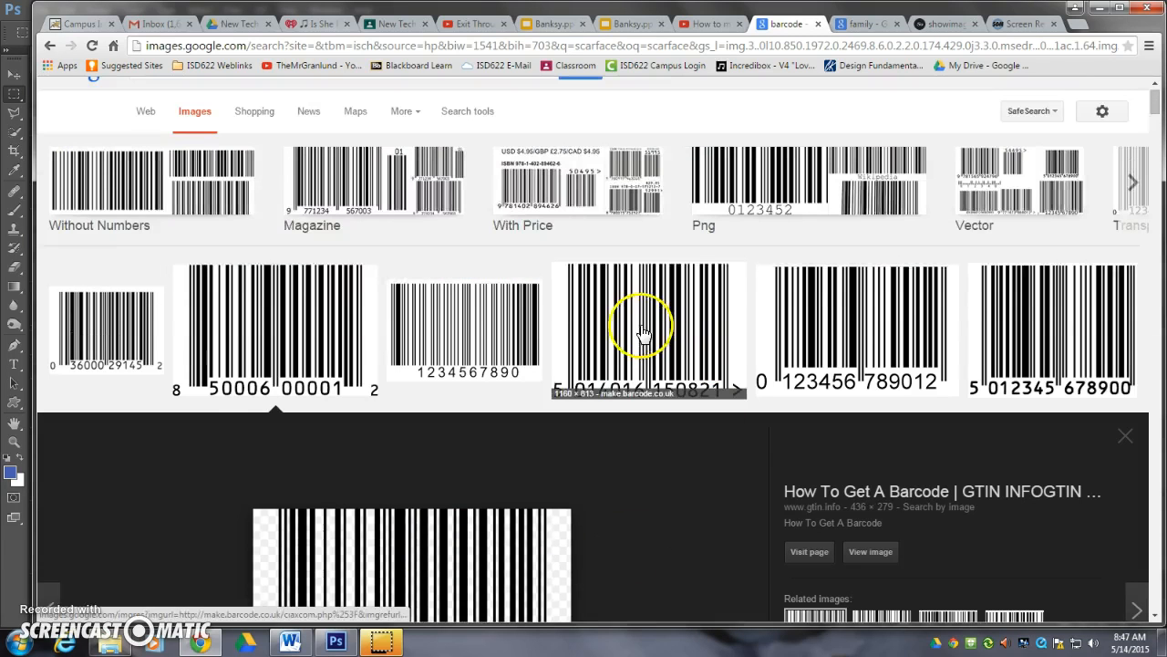
click(639, 320)
right_click(359, 370)
click(720, 360)
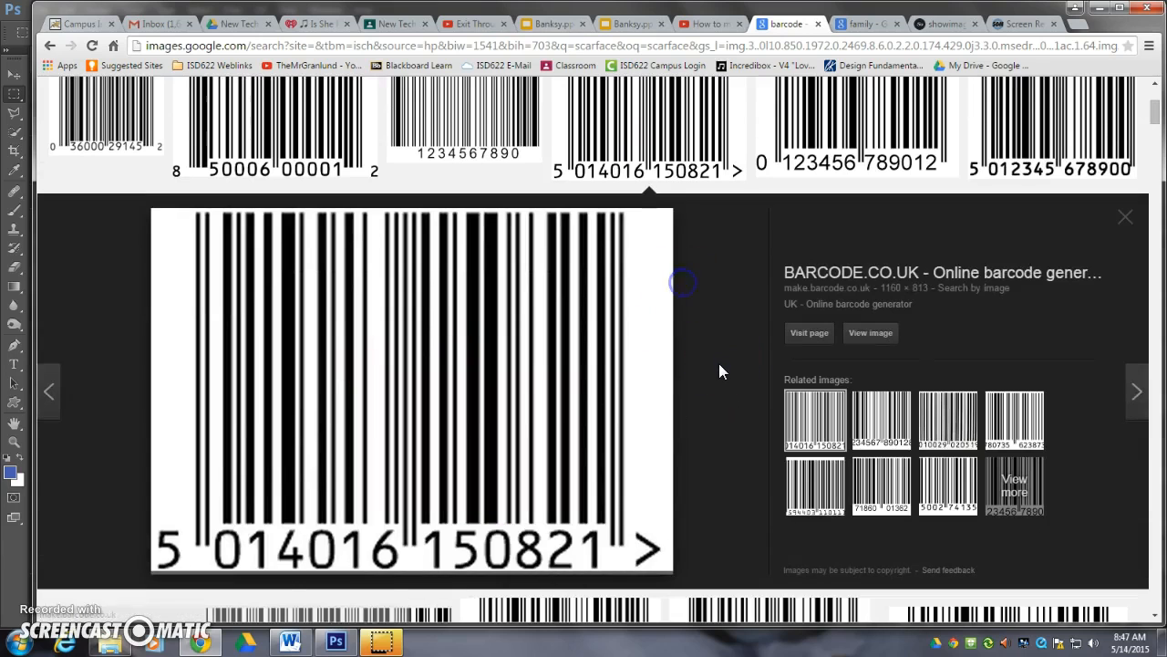
right_click(529, 356)
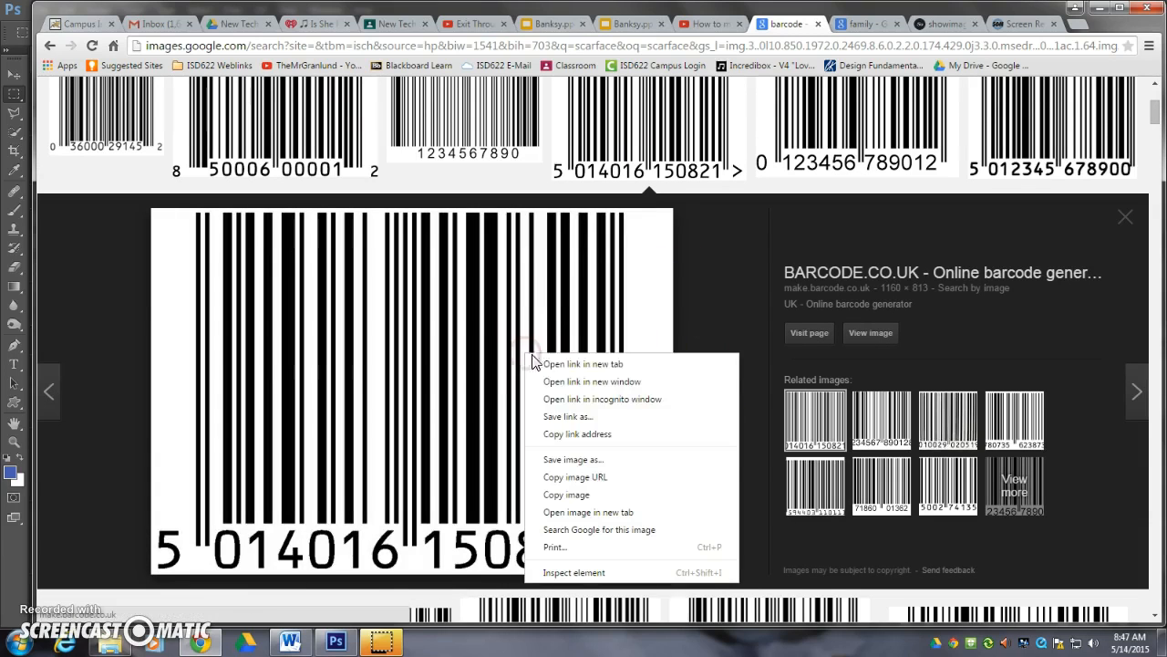
click(617, 494)
key(alt+Tab)
key(ctrl+v)
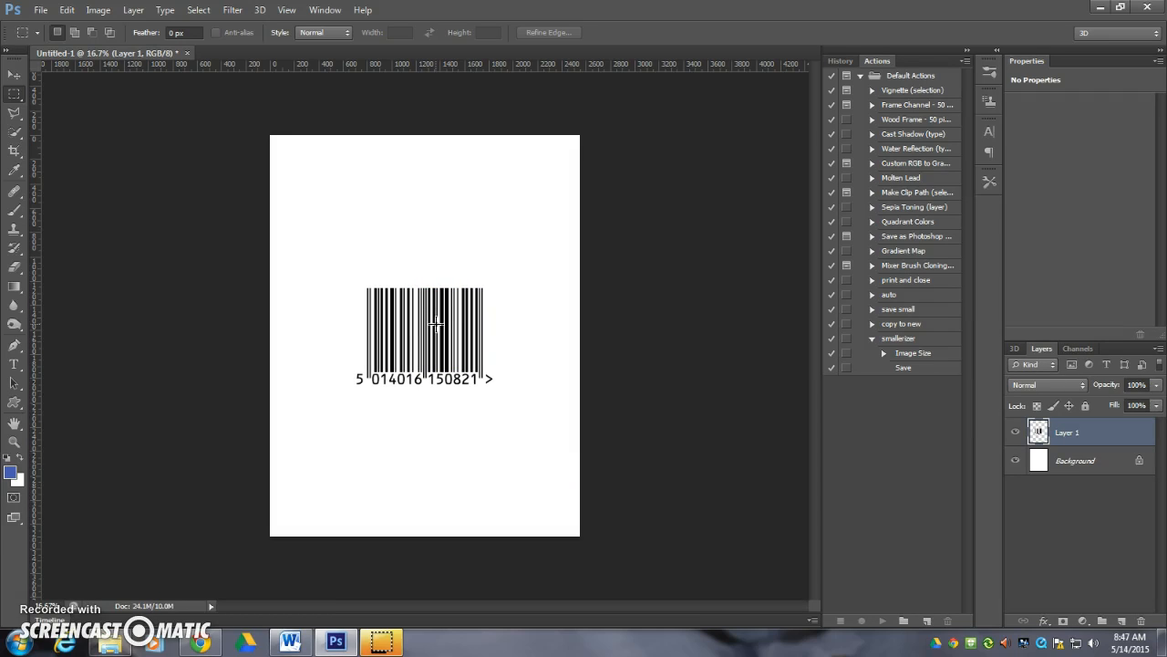
Step: Copy the 4438 × 4469 black family silhouette from Chrome's family image results and paste it into the Photoshop document
key(alt+Tab)
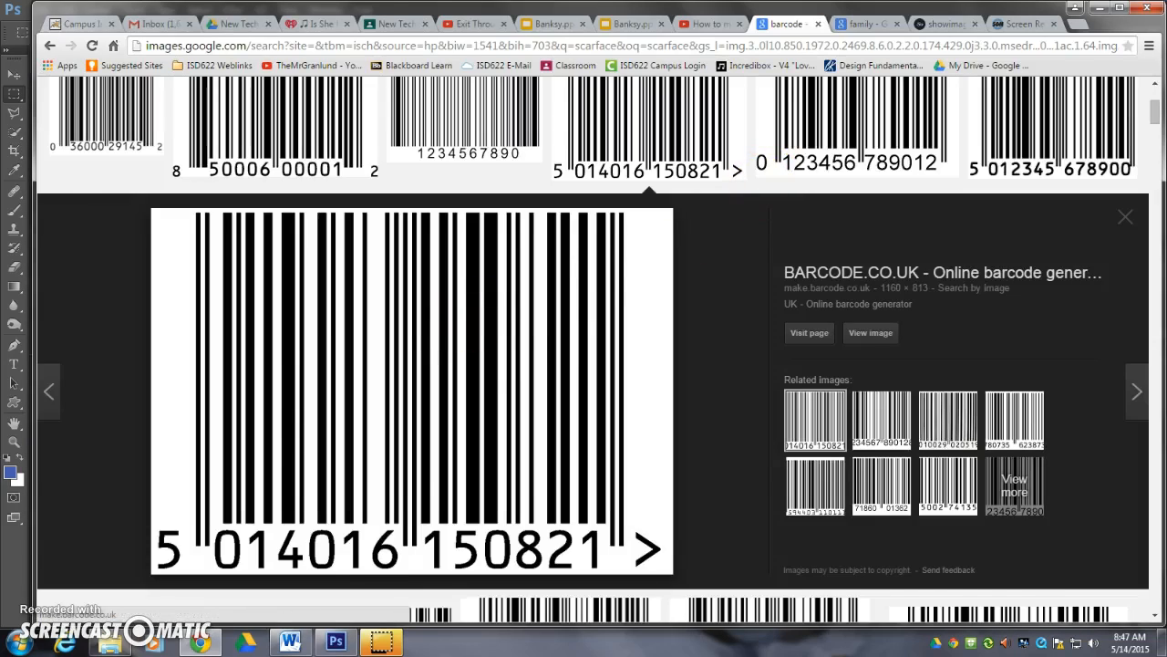
click(852, 26)
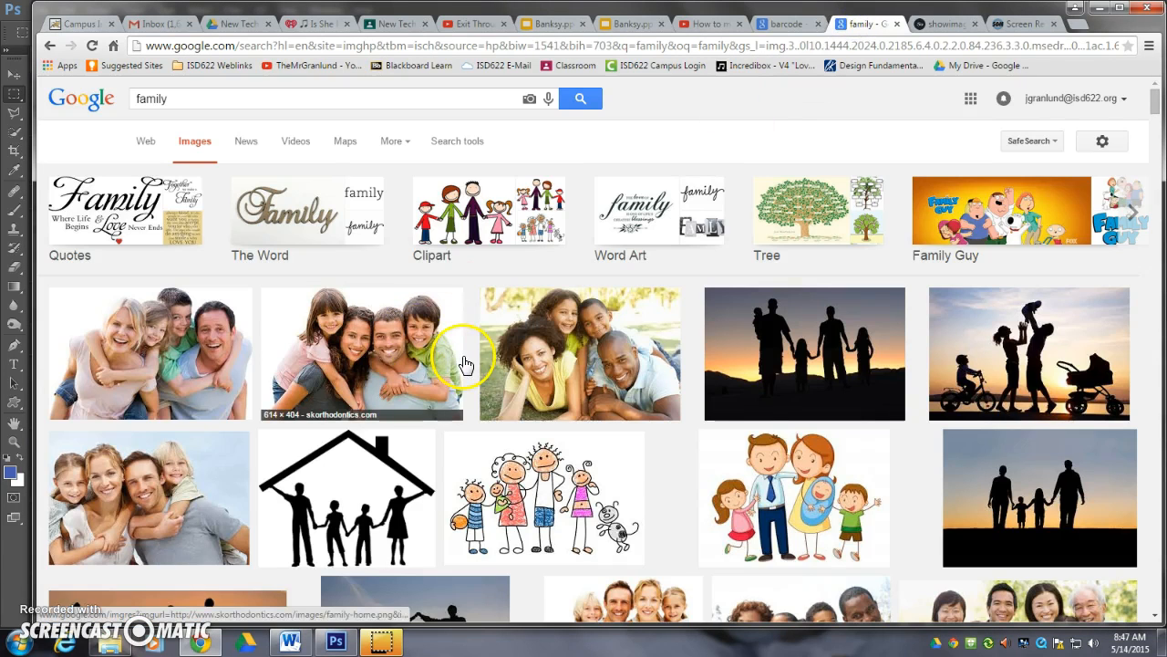
scroll(538, 358, down, 6)
scroll(538, 359, down, 1)
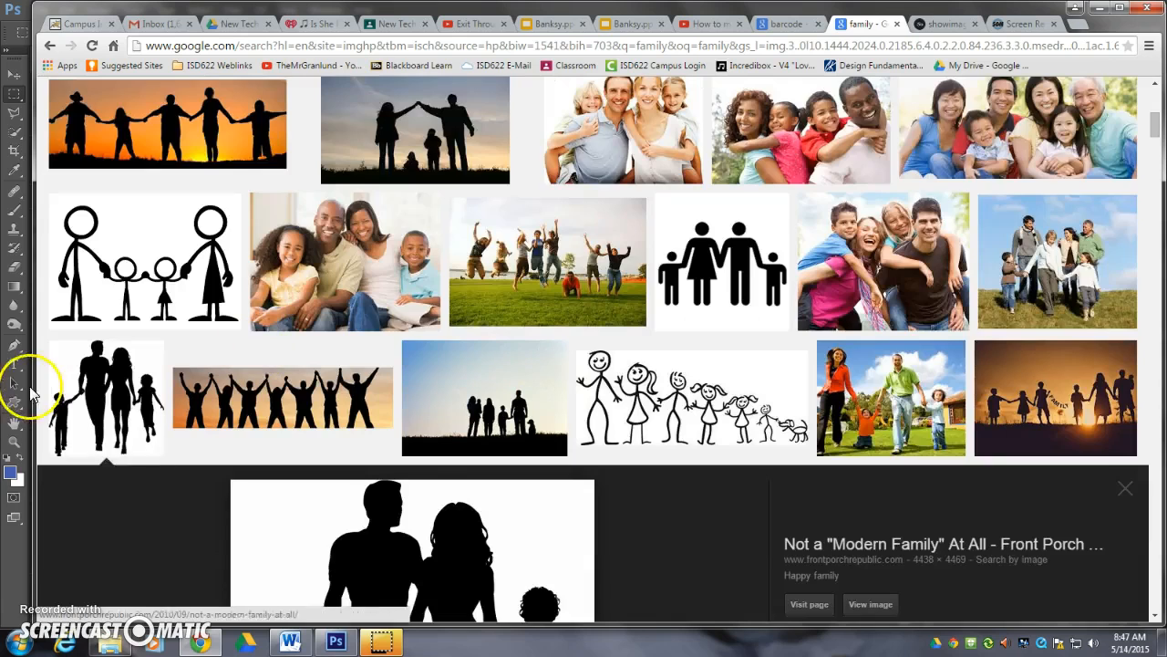
scroll(547, 542, down, 3)
right_click(455, 376)
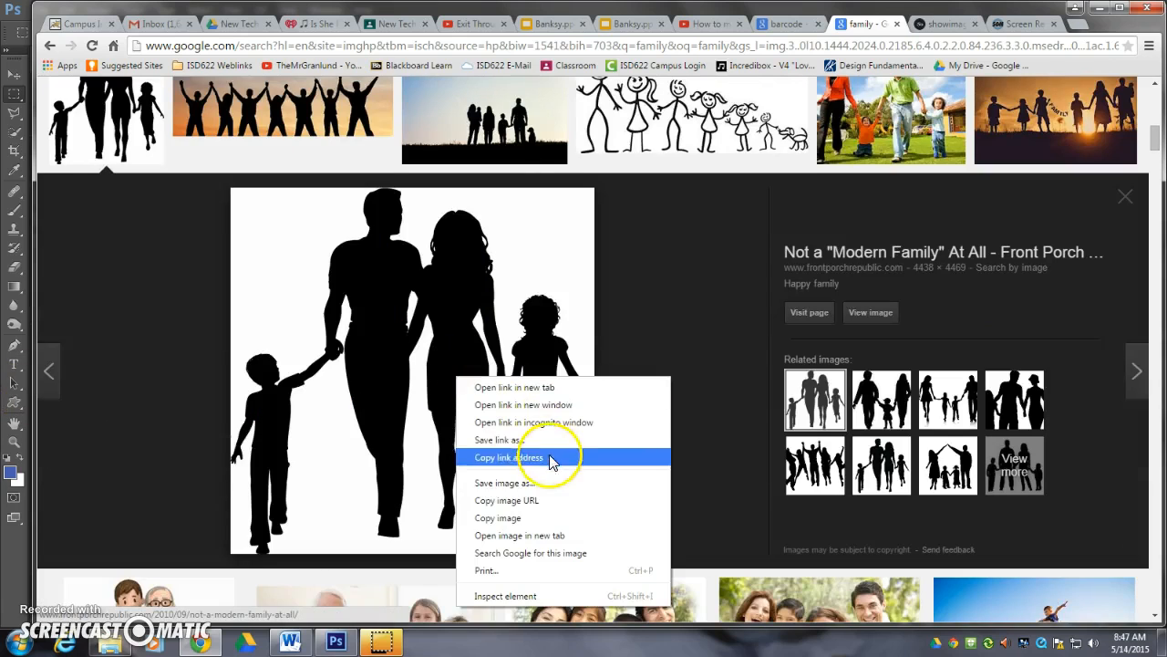
click(547, 518)
key(alt+Tab)
key(ctrl+v)
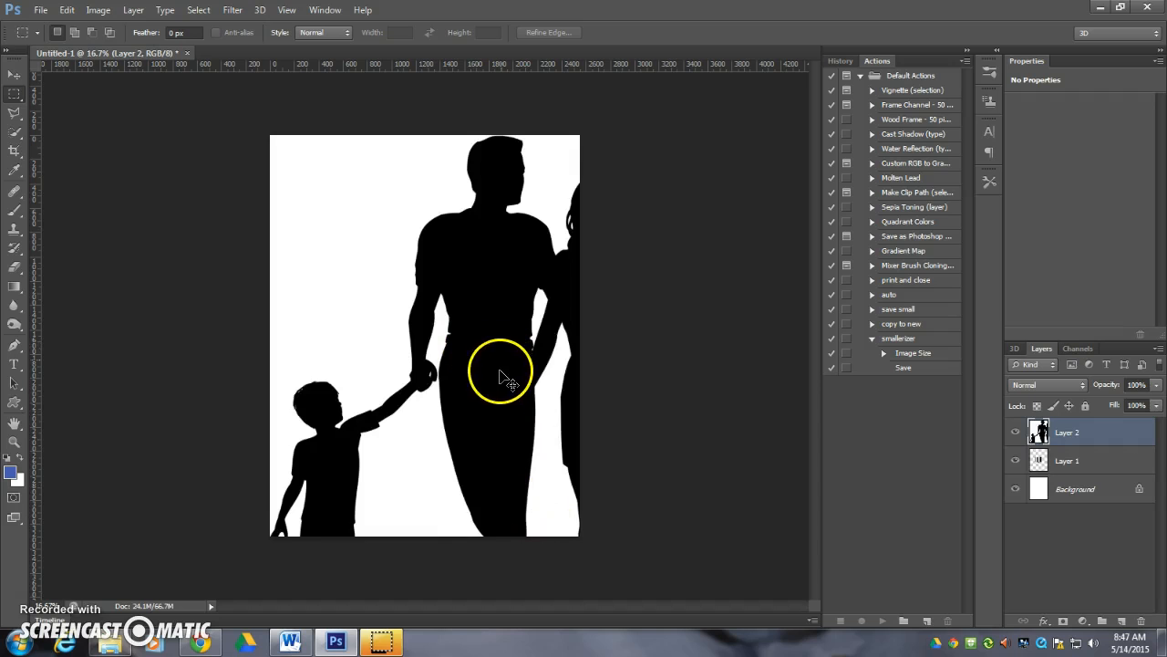
Step: Scale the family silhouette down to nearly the page width and position it in the lower part of the page
key(ctrl+t)
drag(271, 135, 430, 295)
drag(524, 357, 421, 352)
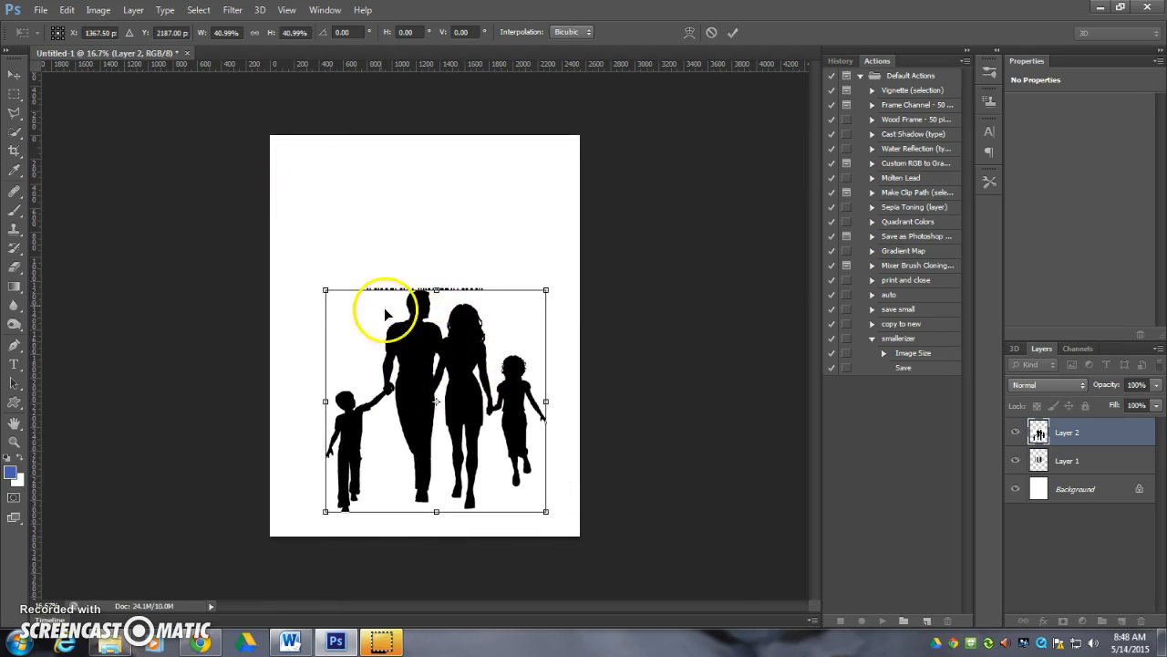
drag(325, 291, 298, 265)
drag(426, 378, 419, 369)
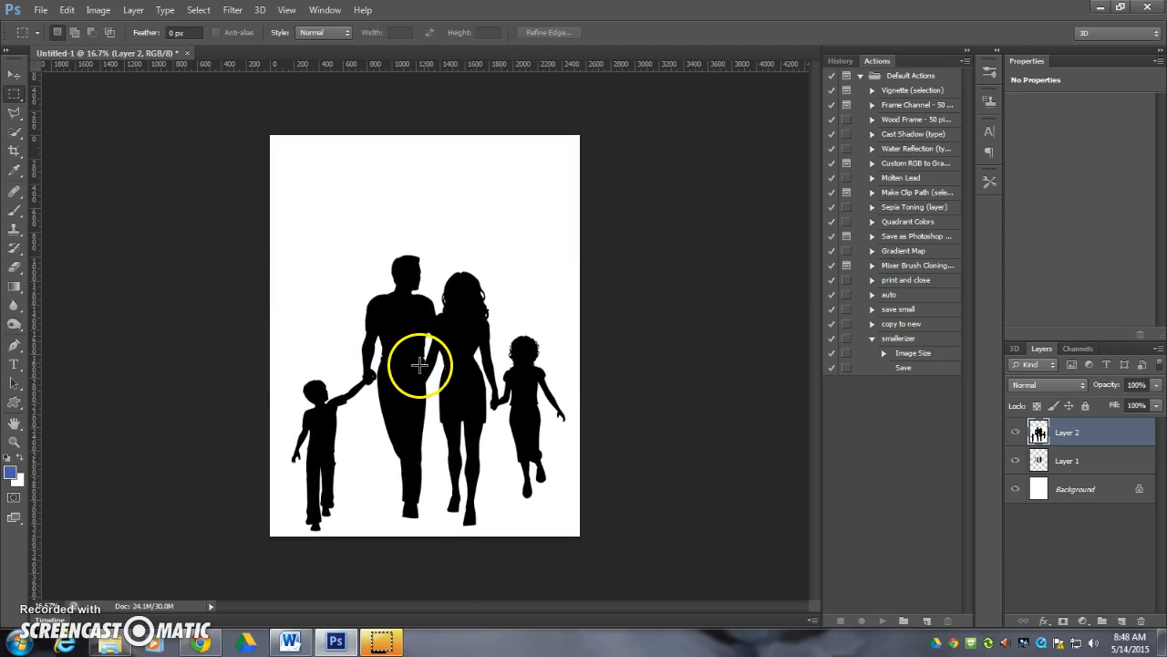
Step: Place the barcode layer above the family layer and move the barcode up above the man's head
drag(1101, 446, 1103, 417)
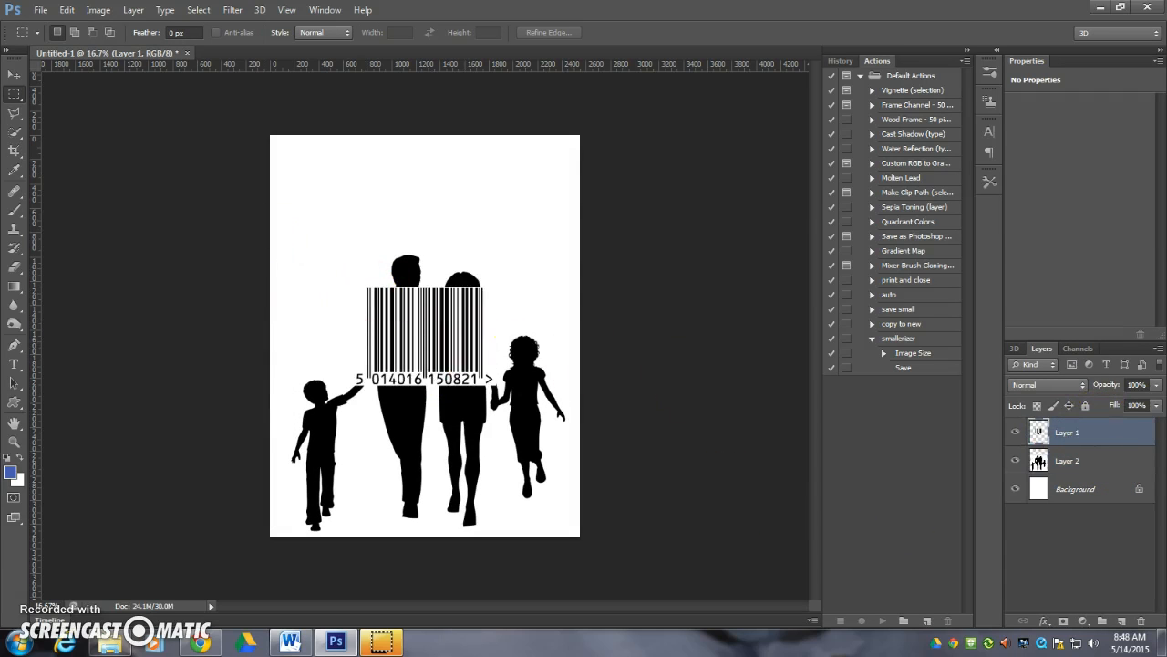
click(15, 75)
drag(425, 339, 394, 233)
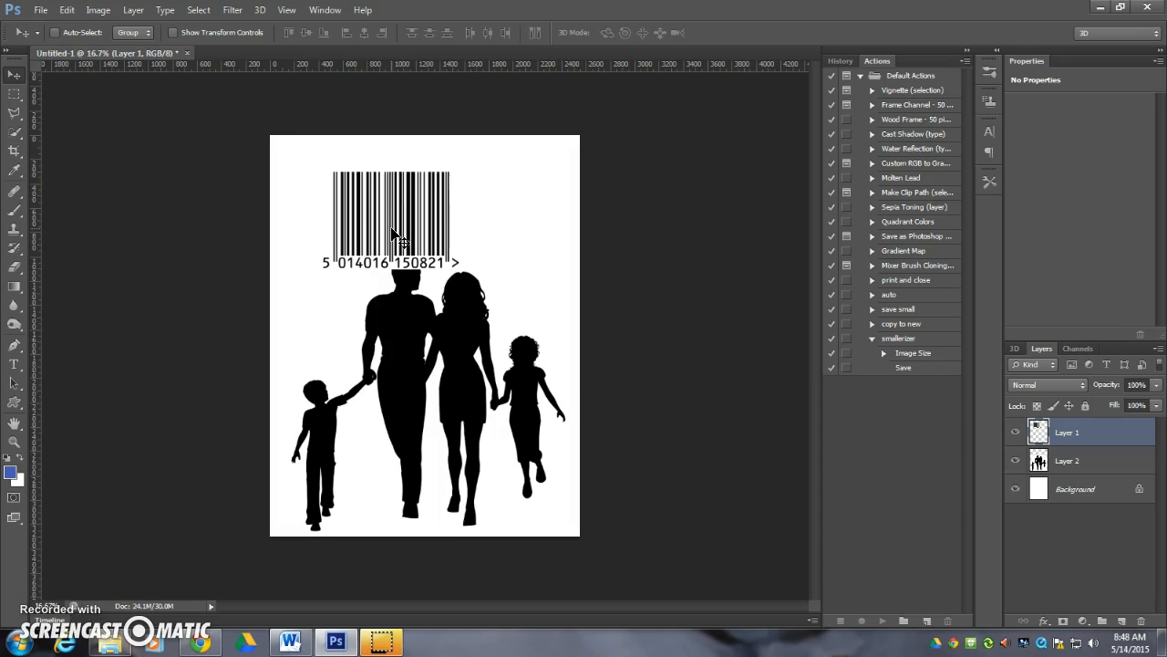
Step: Hide the Background layer and delete the strip of numbers beneath the barcode's bars
key(ctrl+plus)
key(ctrl+plus)
drag(386, 232, 423, 345)
click(14, 94)
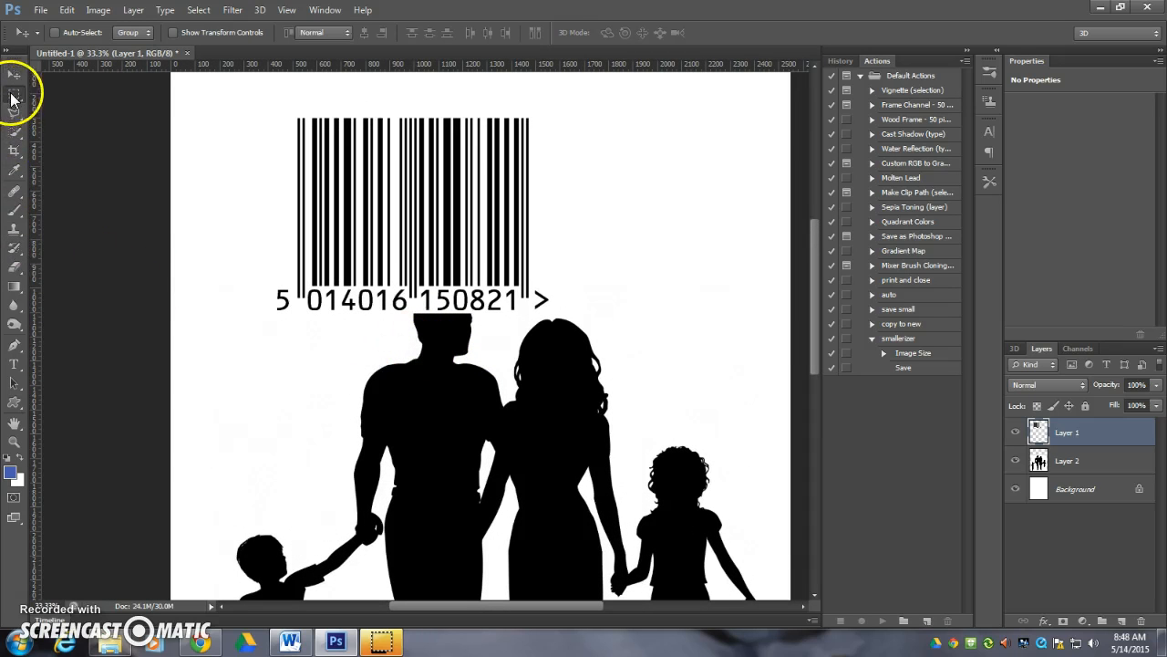
drag(247, 279, 594, 332)
click(1015, 489)
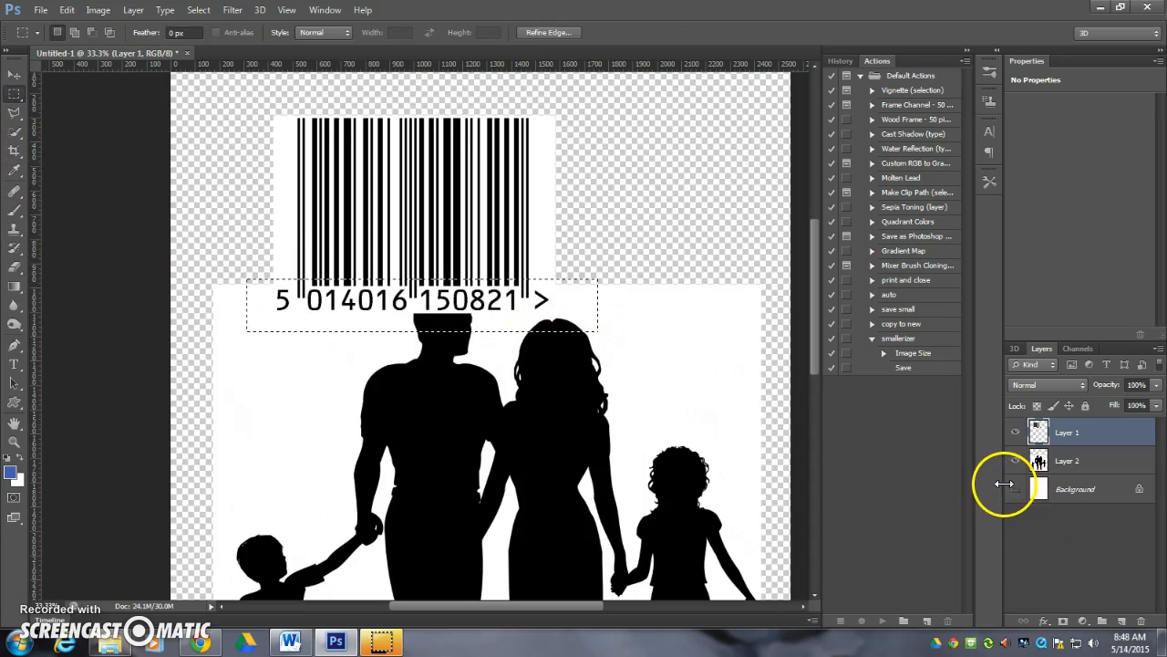
key(Delete)
key(ctrl+d)
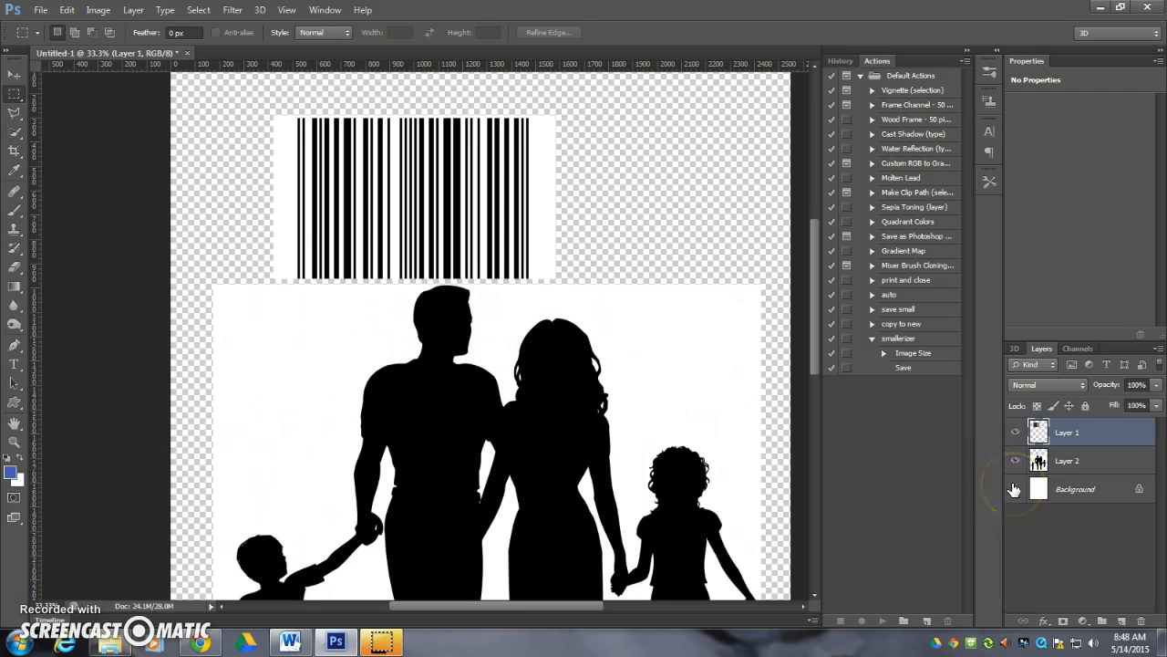
Step: Move the trimmed barcode down over the man's head
click(14, 74)
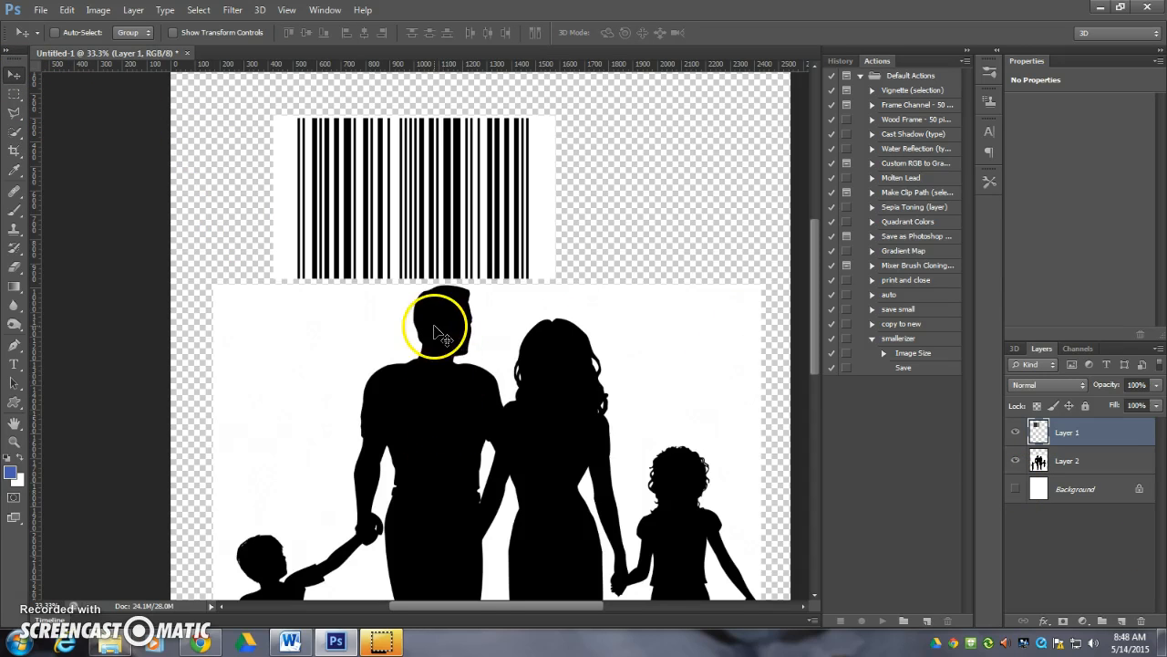
drag(417, 223, 435, 342)
key(ctrl+minus)
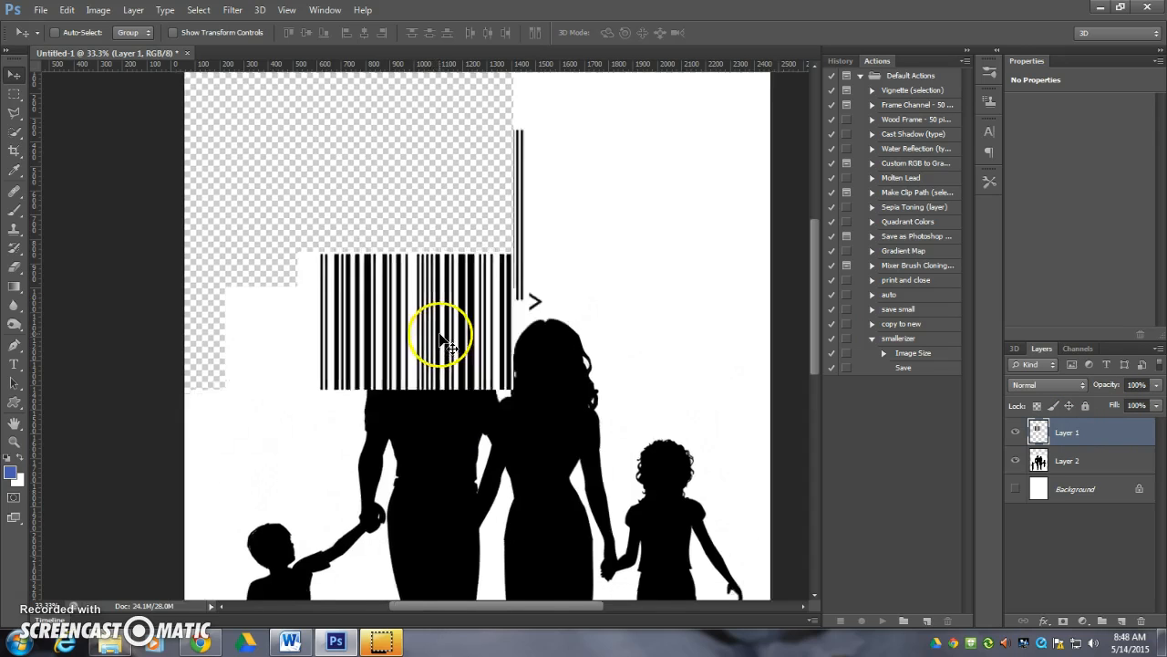
key(ctrl+minus)
drag(429, 279, 417, 300)
key(ctrl+plus)
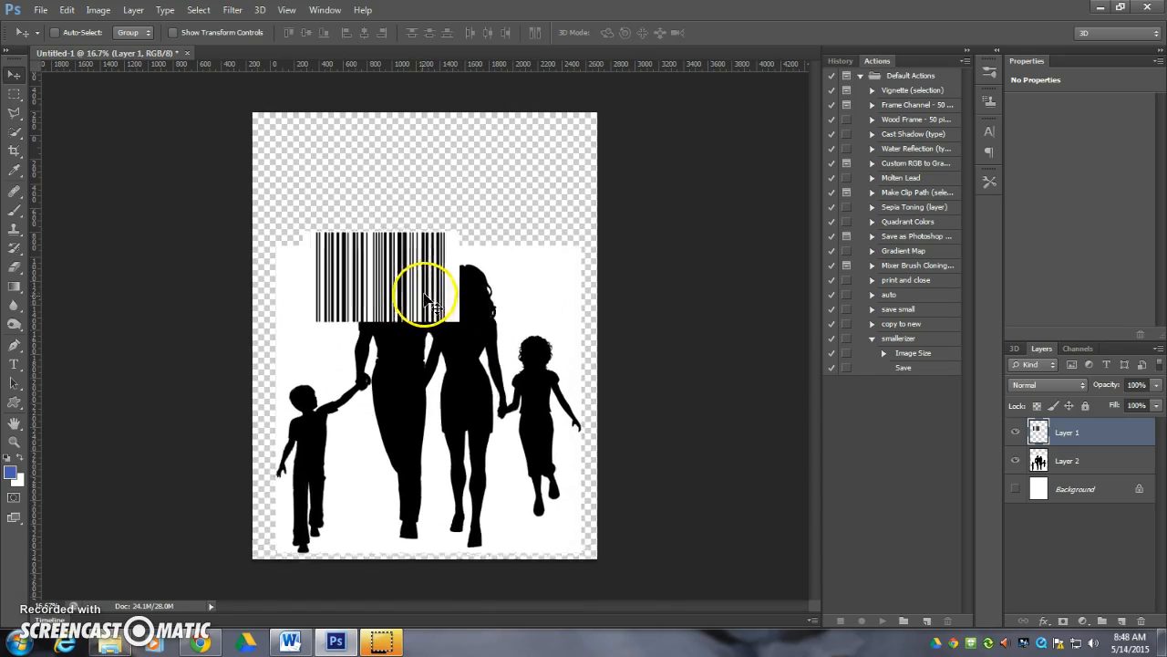
Step: Scale the barcode to about 47.5% and fit it over the man's head, resting on his shoulders
key(ctrl+t)
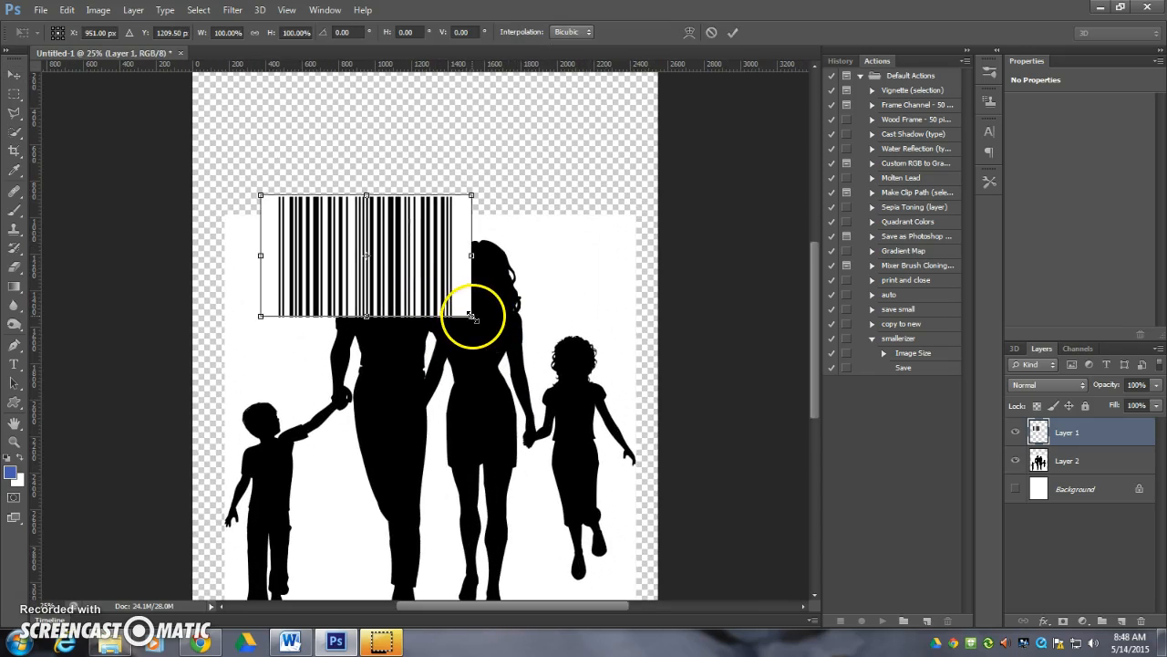
drag(472, 316, 422, 287)
drag(378, 276, 448, 273)
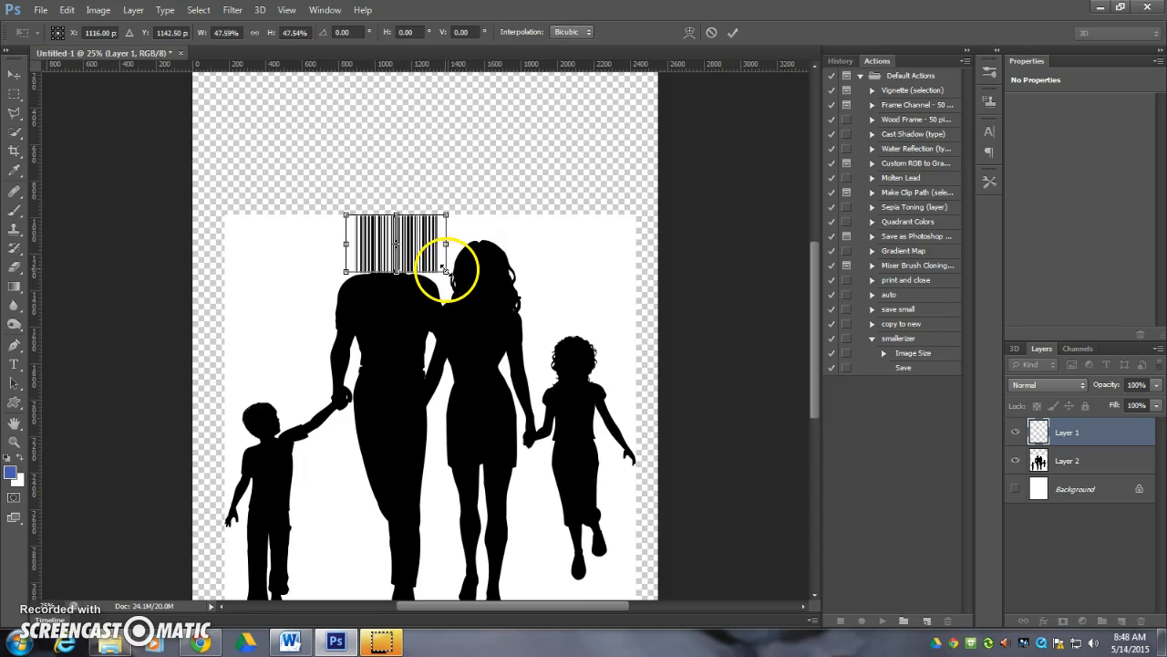
key(Return)
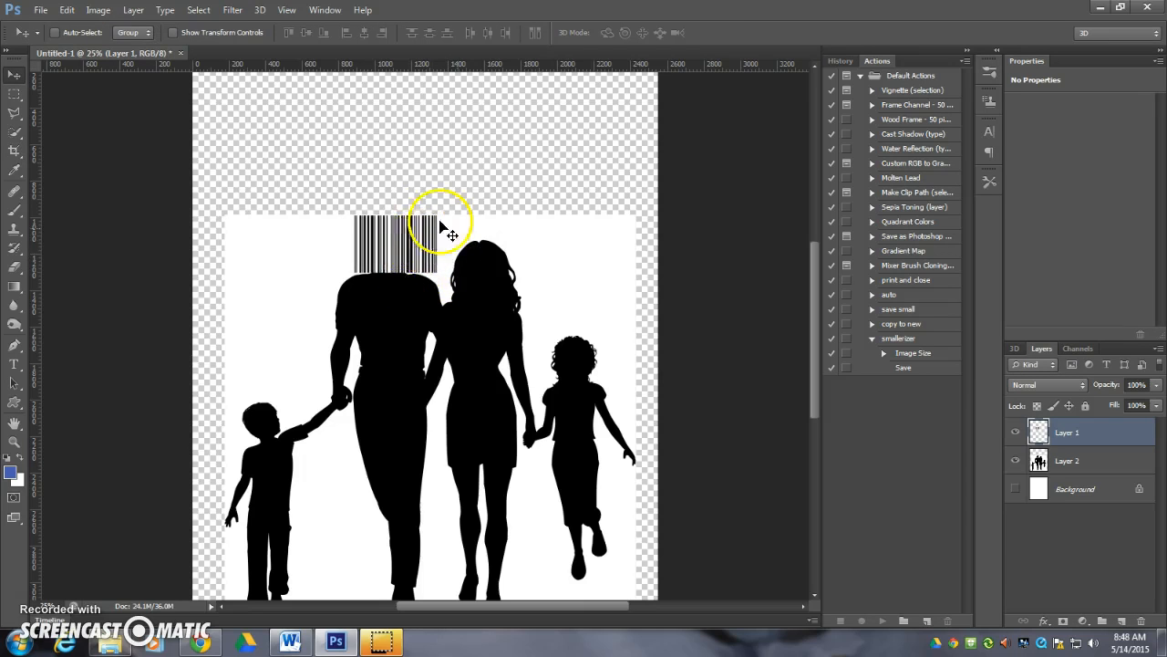
Step: Duplicate the barcode three times and place the copies over the woman's, girl's and boy's heads
drag(409, 244, 279, 417)
key(ctrl+t)
key(Return)
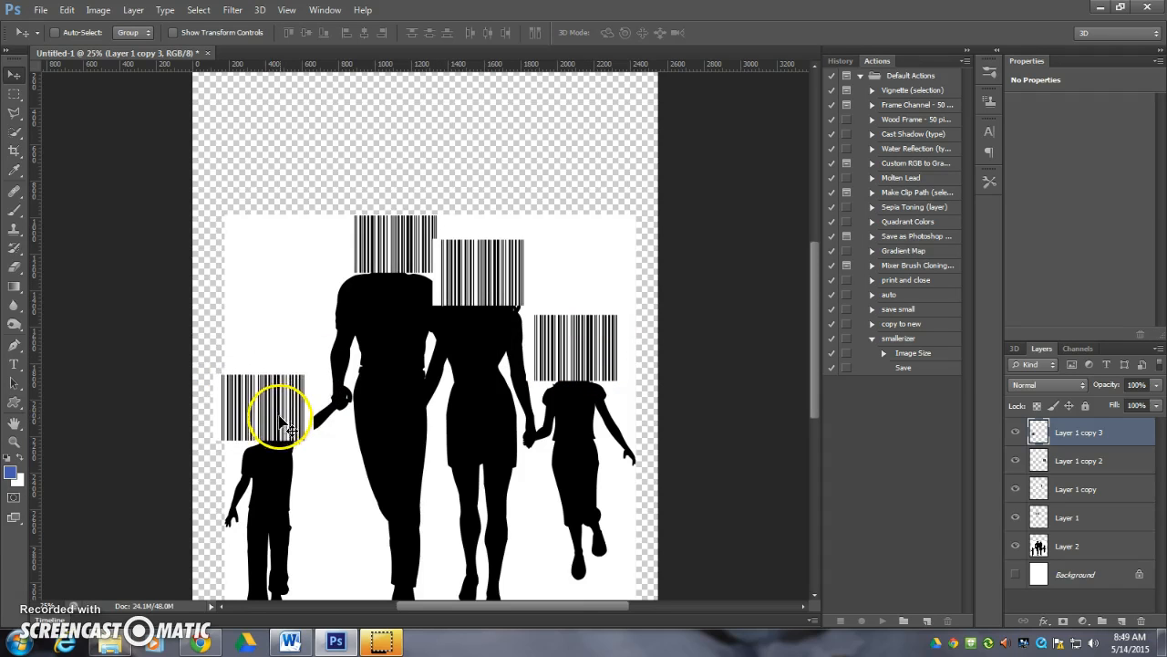
Step: Rotate the boy's barcode slightly counterclockwise and reposition it on his shoulders to follow the tilt of his head
key(ctrl+t)
drag(323, 365, 306, 339)
mouse_move(305, 409)
mouse_down()
mouse_move(292, 392)
mouse_move(300, 402)
mouse_up()
click(732, 33)
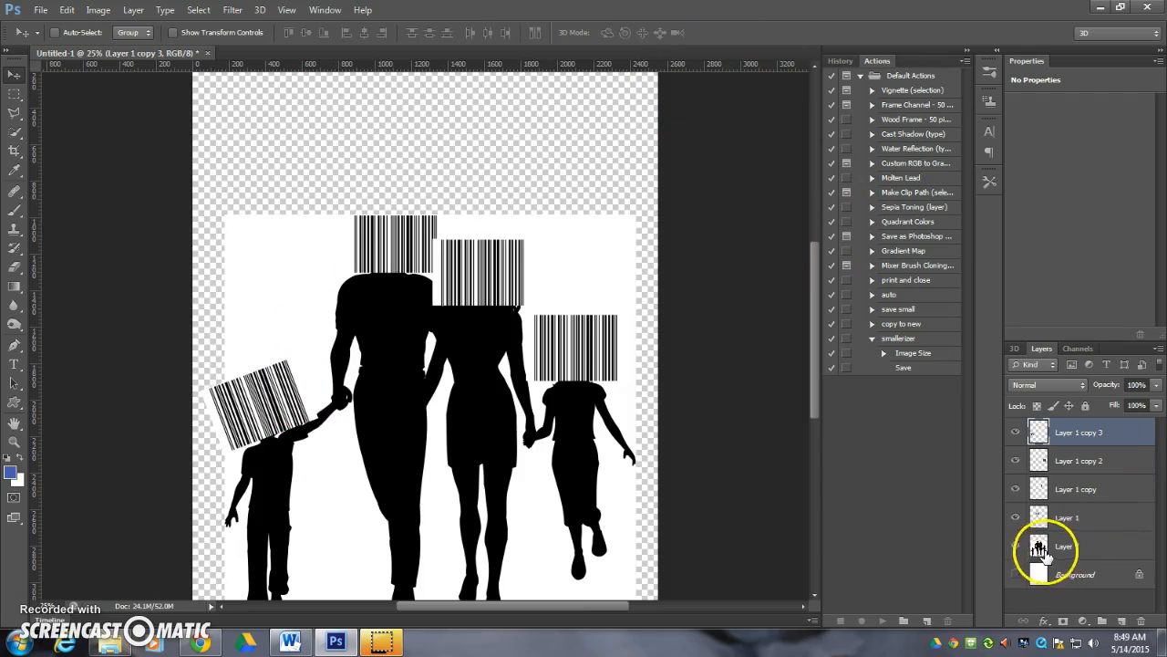
Step: Hide the four barcode layers and make the family silhouette layer active
drag(1016, 432, 1042, 547)
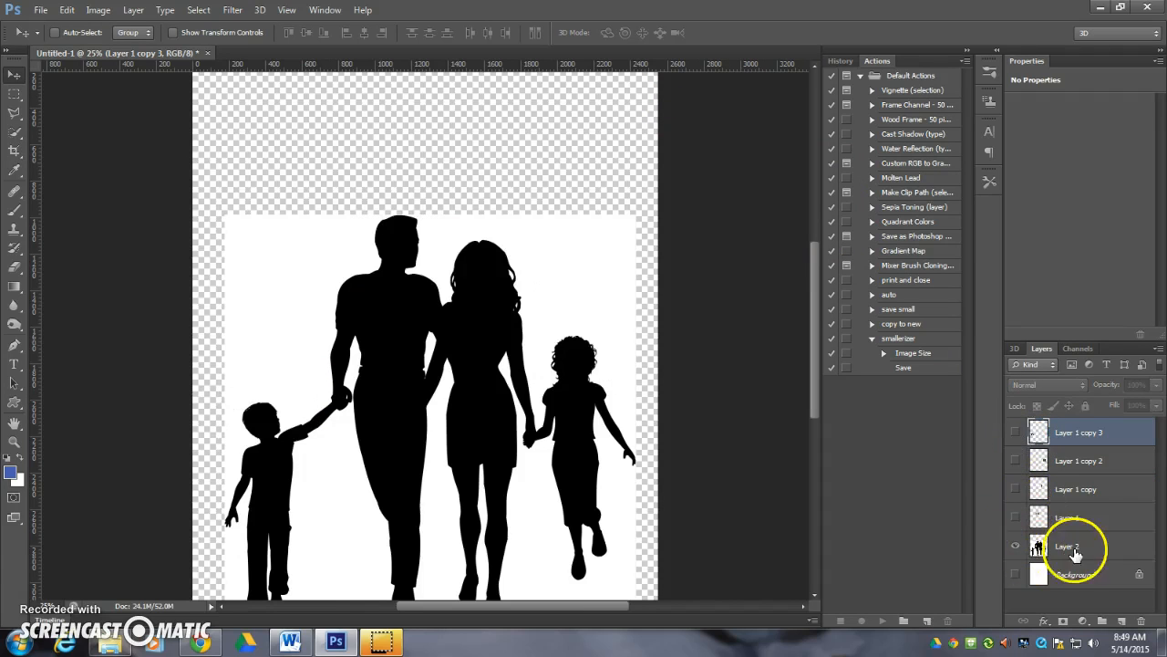
click(1042, 547)
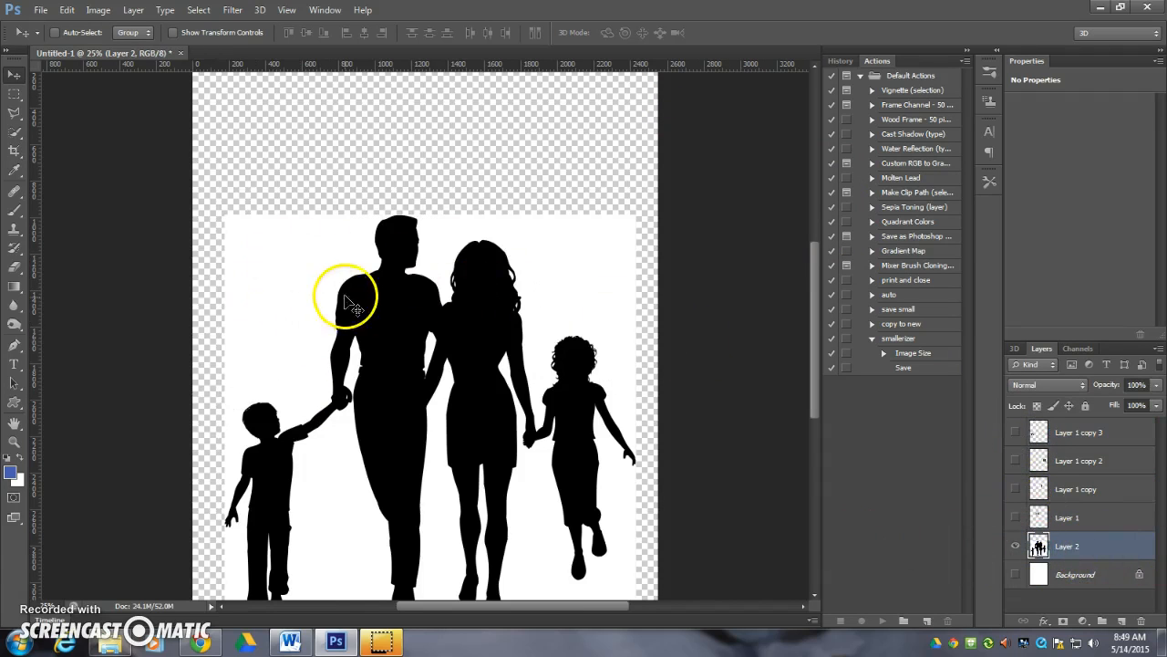
Step: Select the white background around the family silhouette with the Magic Wand, adding the enclosed areas between the figures
right_click(13, 137)
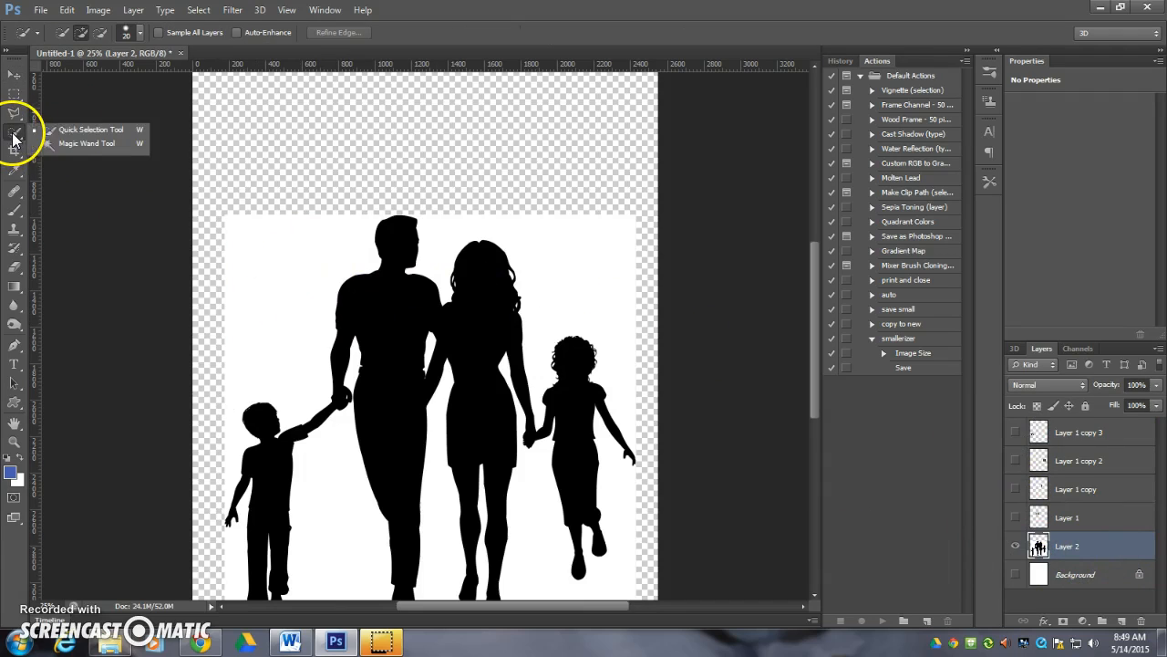
click(64, 143)
click(296, 279)
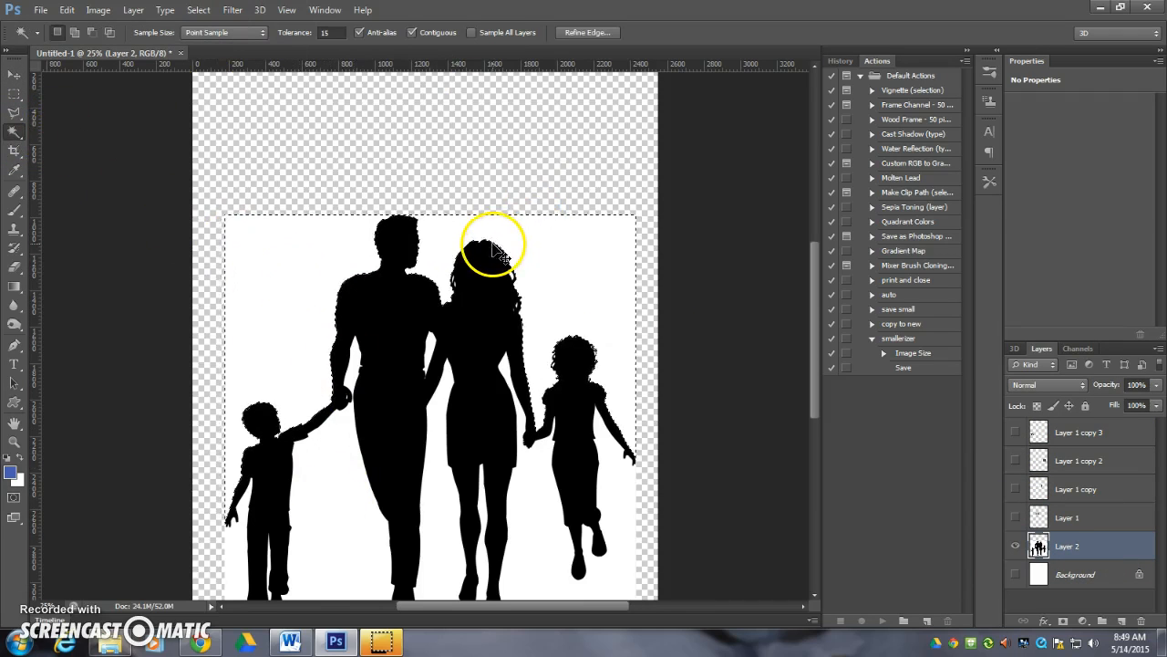
shift+click(532, 526)
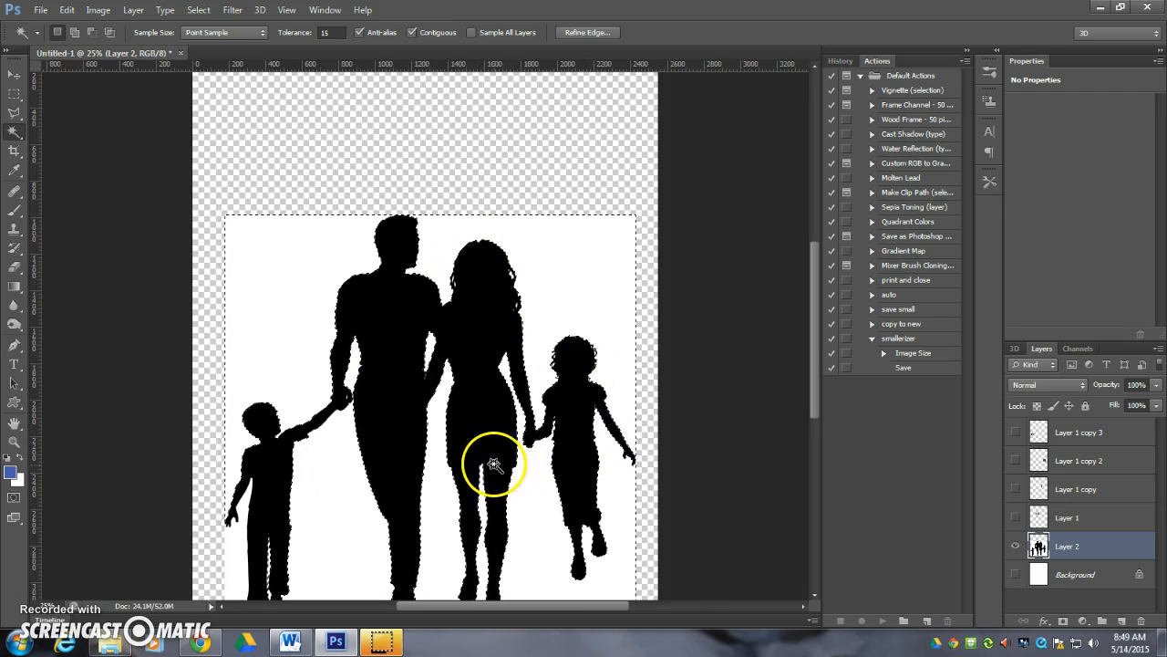
drag(468, 558, 465, 483)
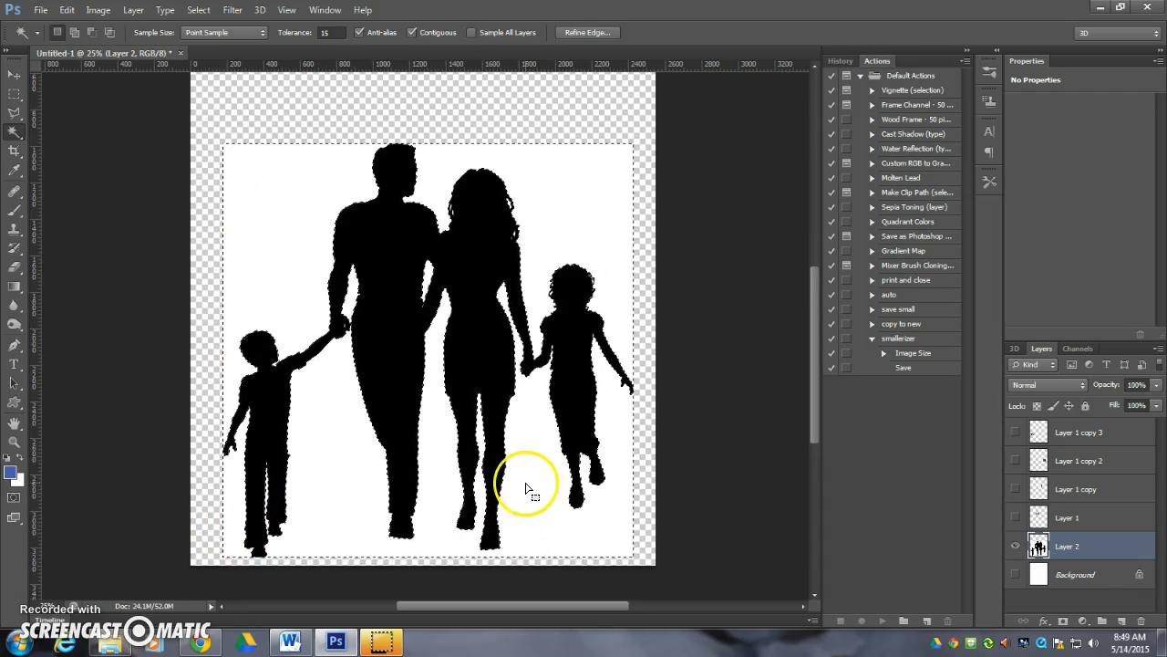
Step: Show the four barcode layers, delete the selected background area from each so only the head shapes remain, and clear the selection
drag(1015, 517, 1020, 429)
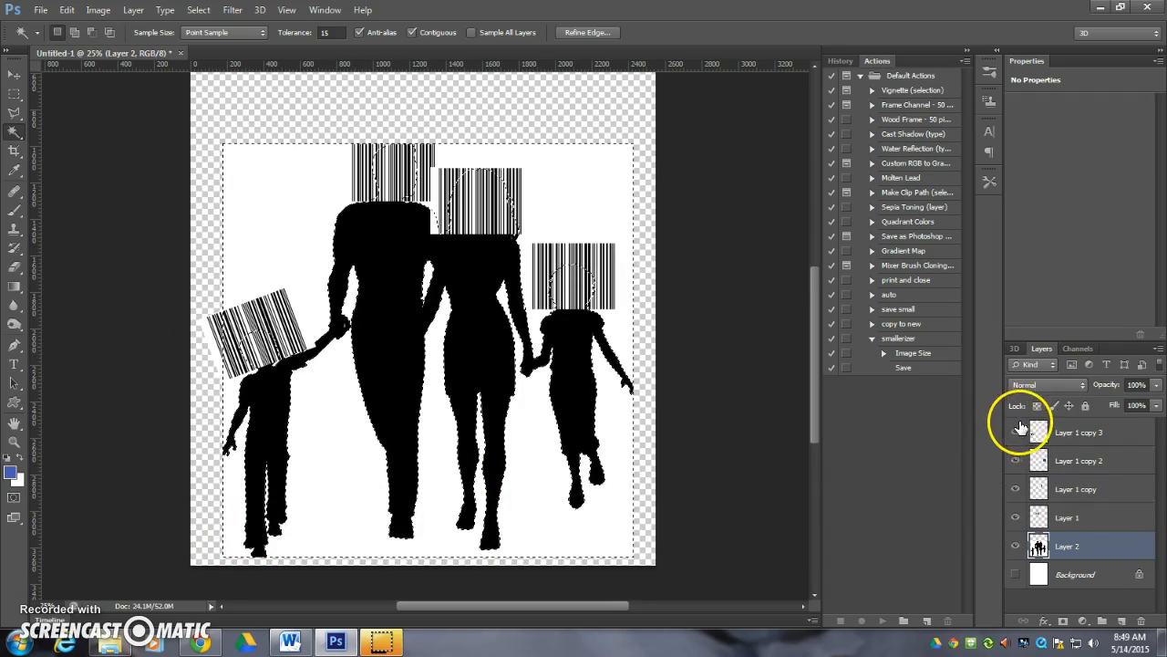
click(1097, 434)
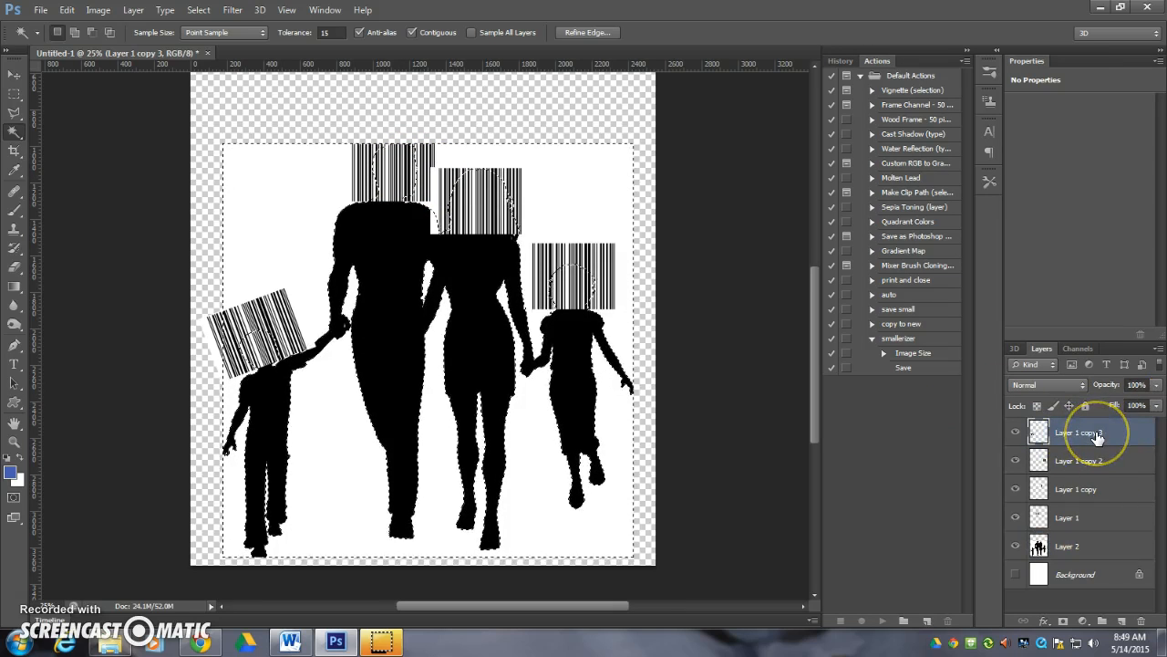
click(1123, 463)
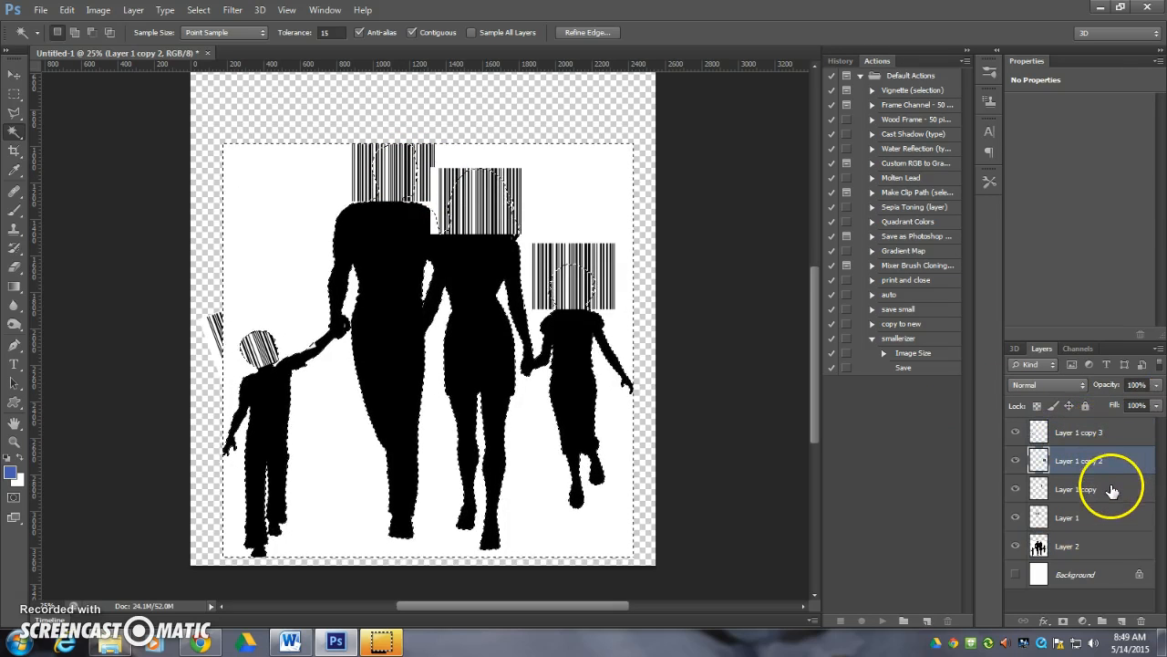
click(1112, 491)
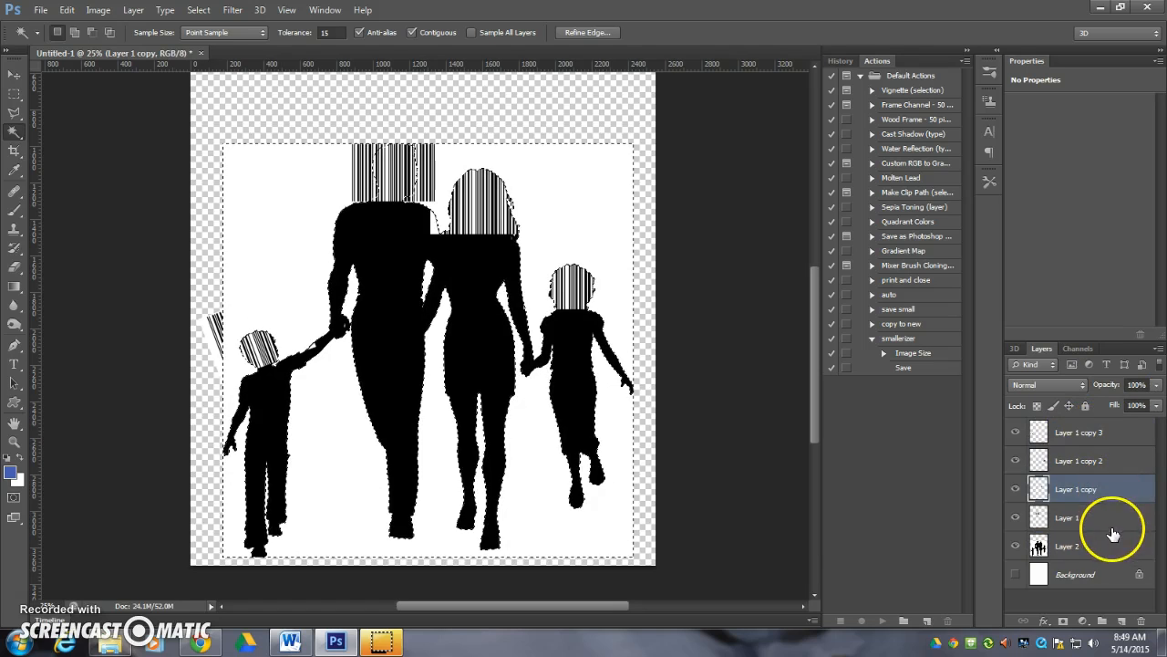
click(1115, 521)
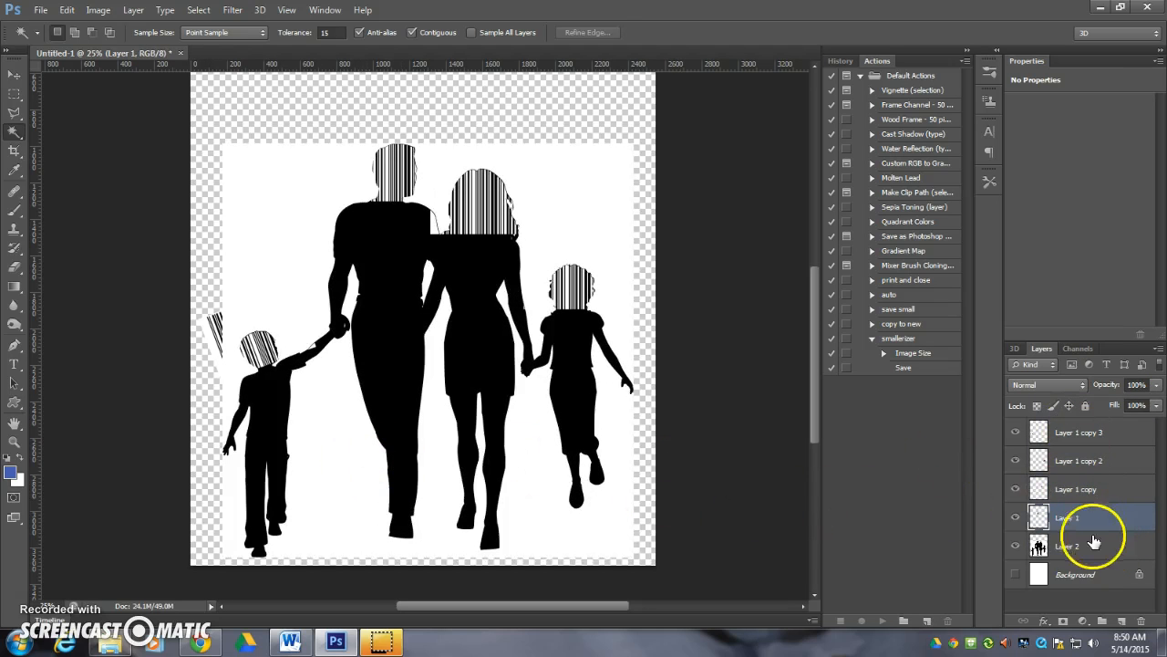
Step: Erase the leftover barcode fragment outside the boy's head on the Layer 1 copy 3 layer
key(e)
click(1015, 517)
click(1015, 517)
click(1015, 433)
click(1015, 432)
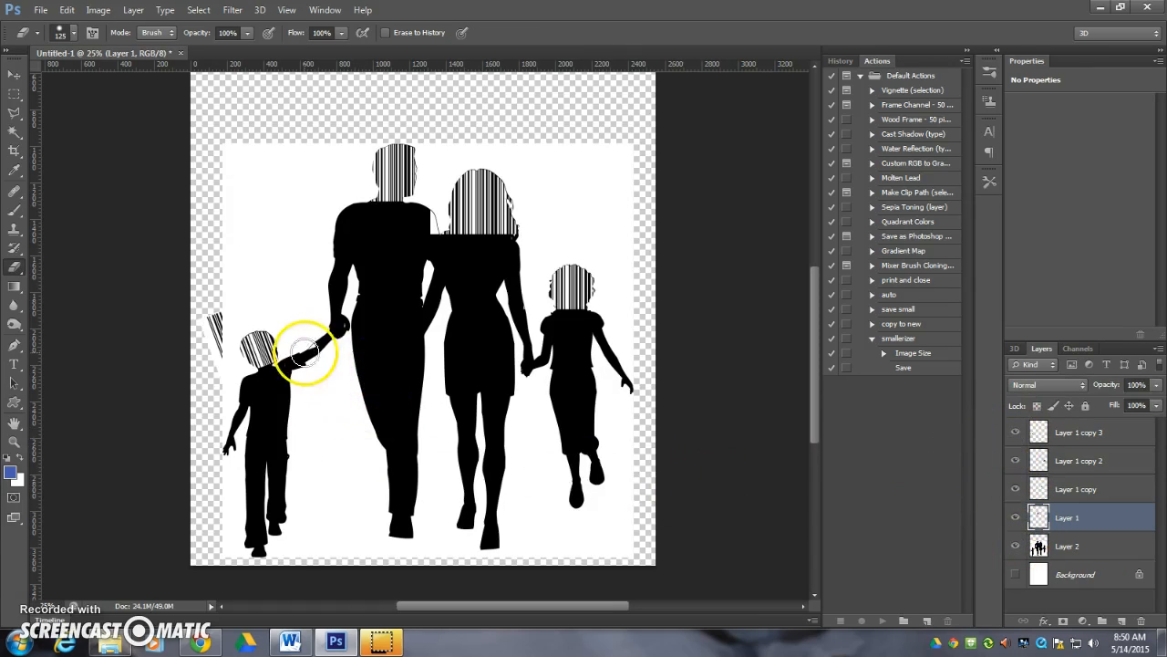
click(1065, 433)
drag(234, 304, 212, 352)
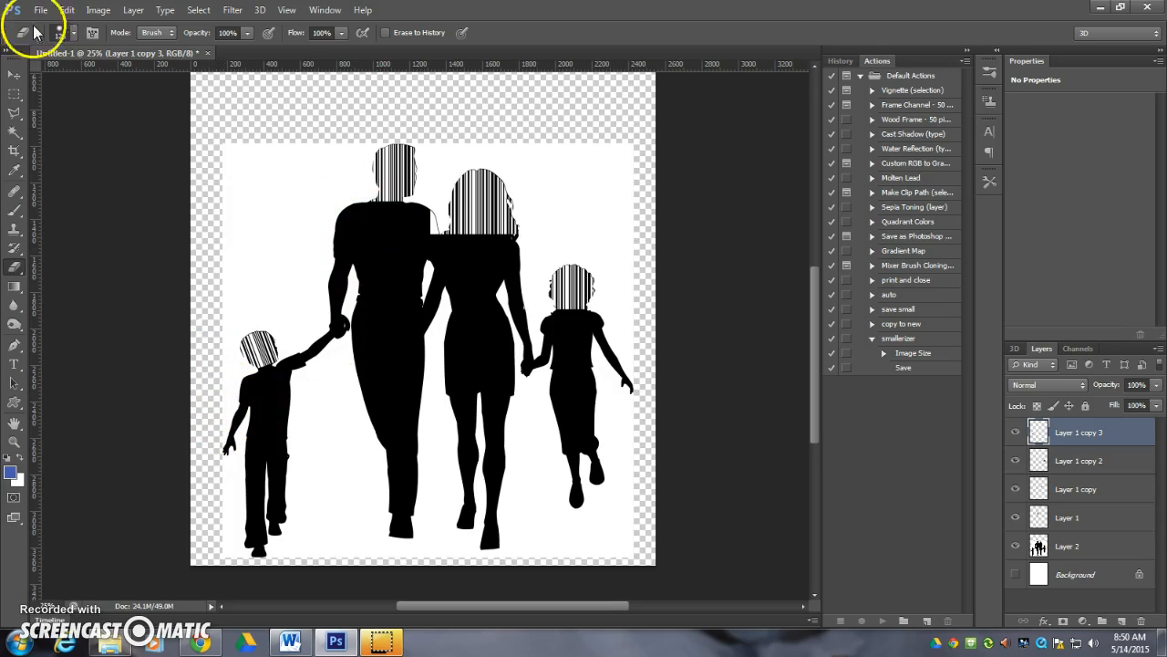
Step: Set the eraser to a soft edge, clear the woman's barcode from the man's shoulder, and fade the lower edges of both adults' barcodes
click(64, 34)
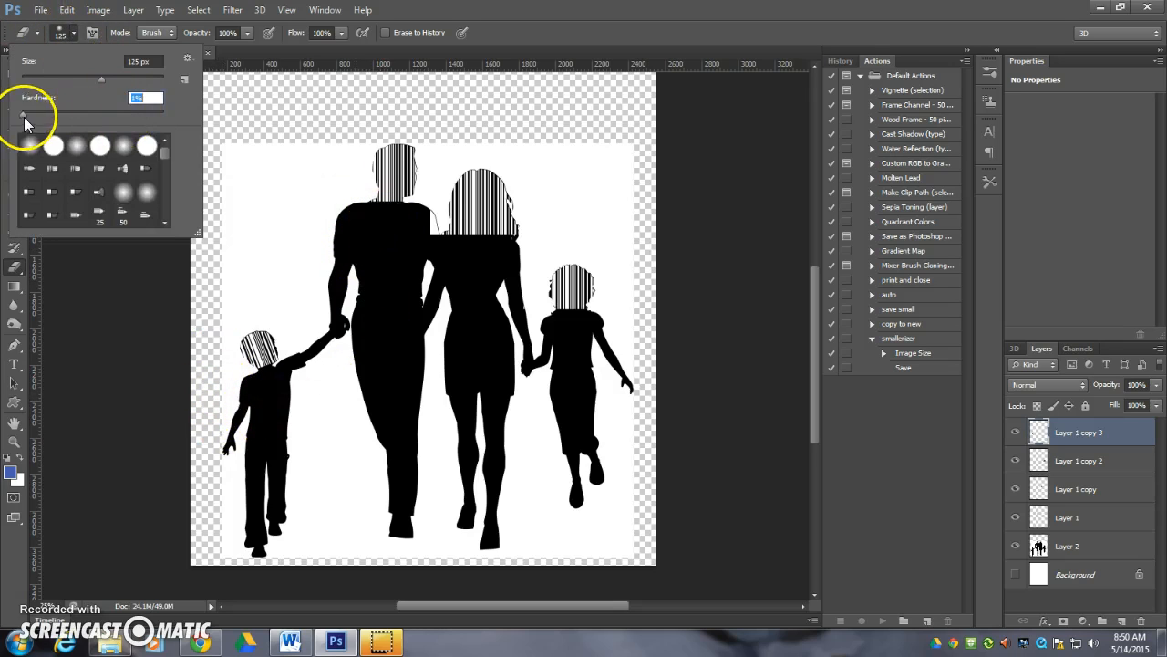
click(400, 211)
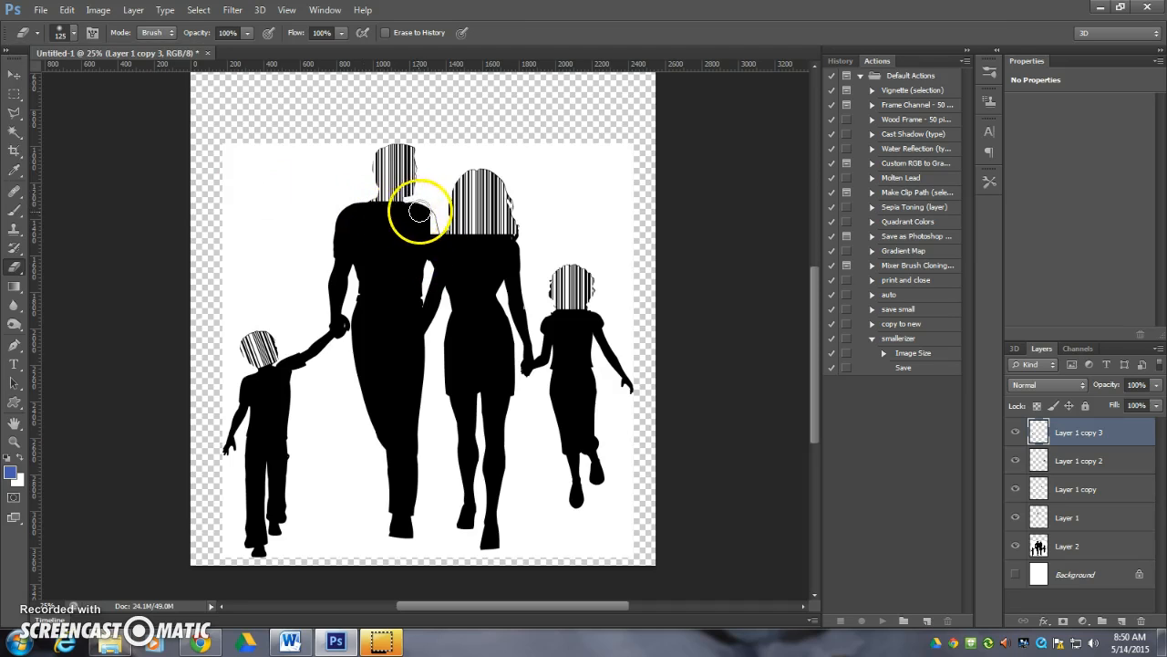
click(1023, 465)
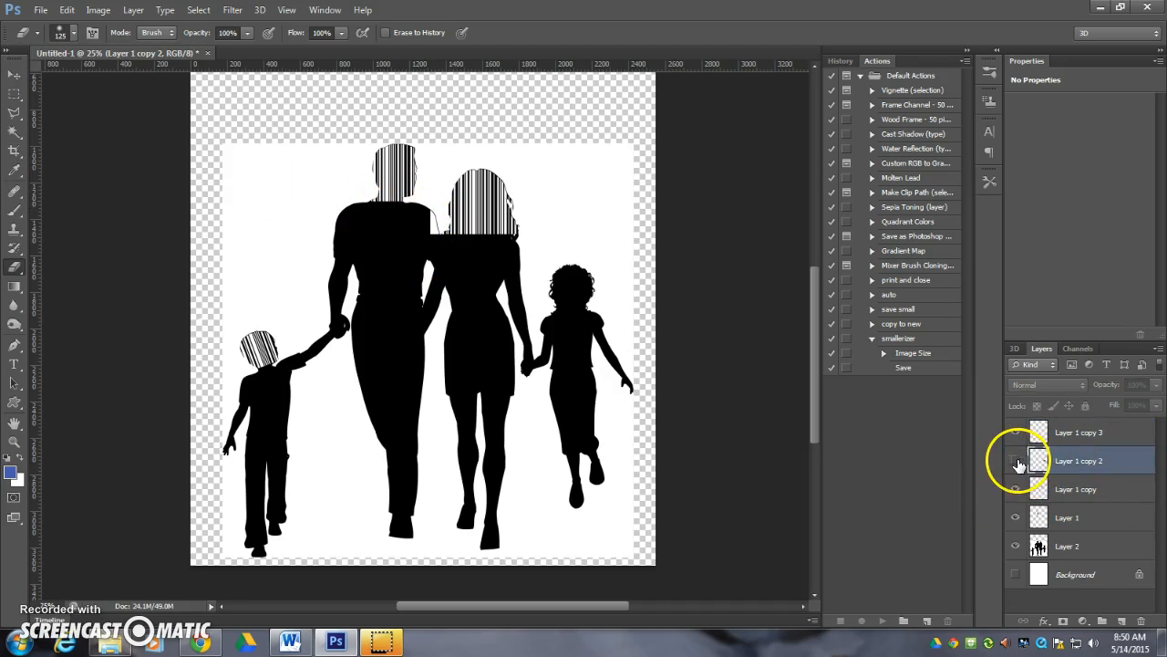
click(1078, 499)
click(1015, 489)
click(1015, 489)
mouse_move(430, 211)
mouse_down()
mouse_move(428, 256)
mouse_move(427, 220)
mouse_move(440, 253)
mouse_move(441, 240)
mouse_move(542, 241)
mouse_move(425, 243)
mouse_up()
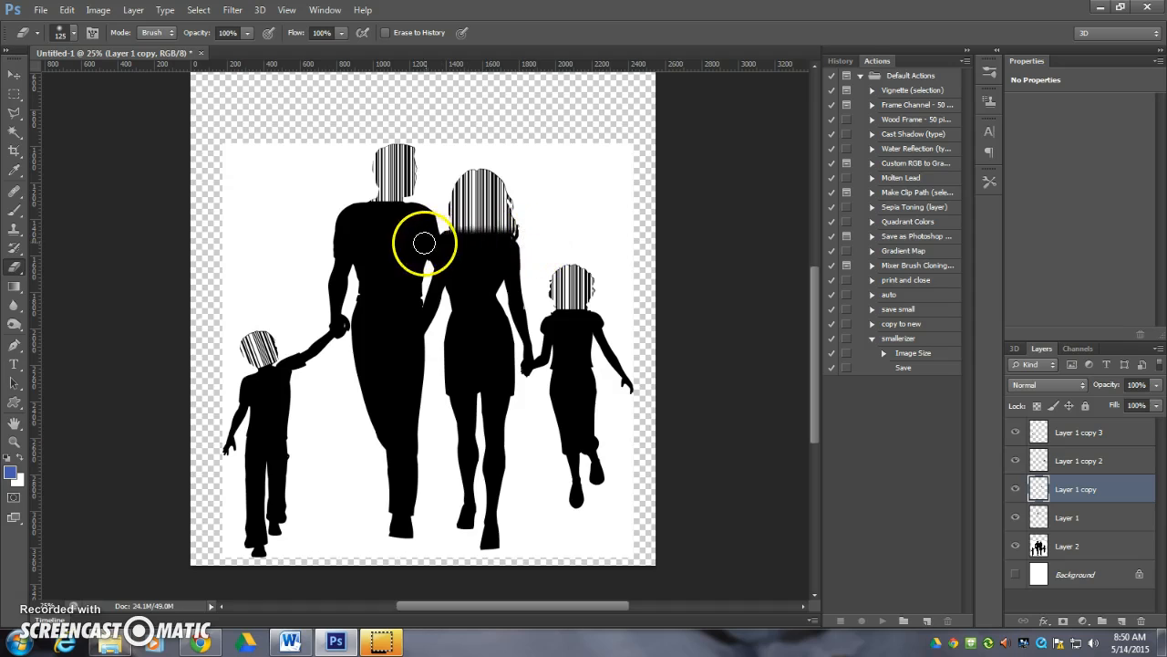
click(1089, 517)
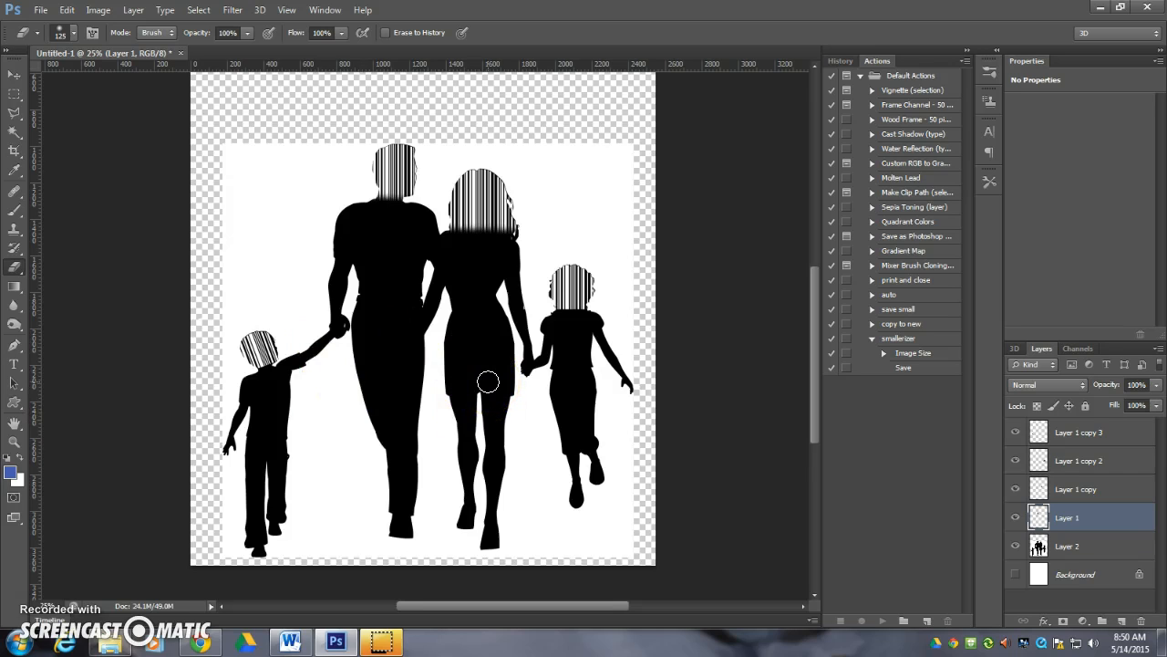
Step: Hide all barcode and silhouette layers, leaving only the white Background layer visible
click(1015, 573)
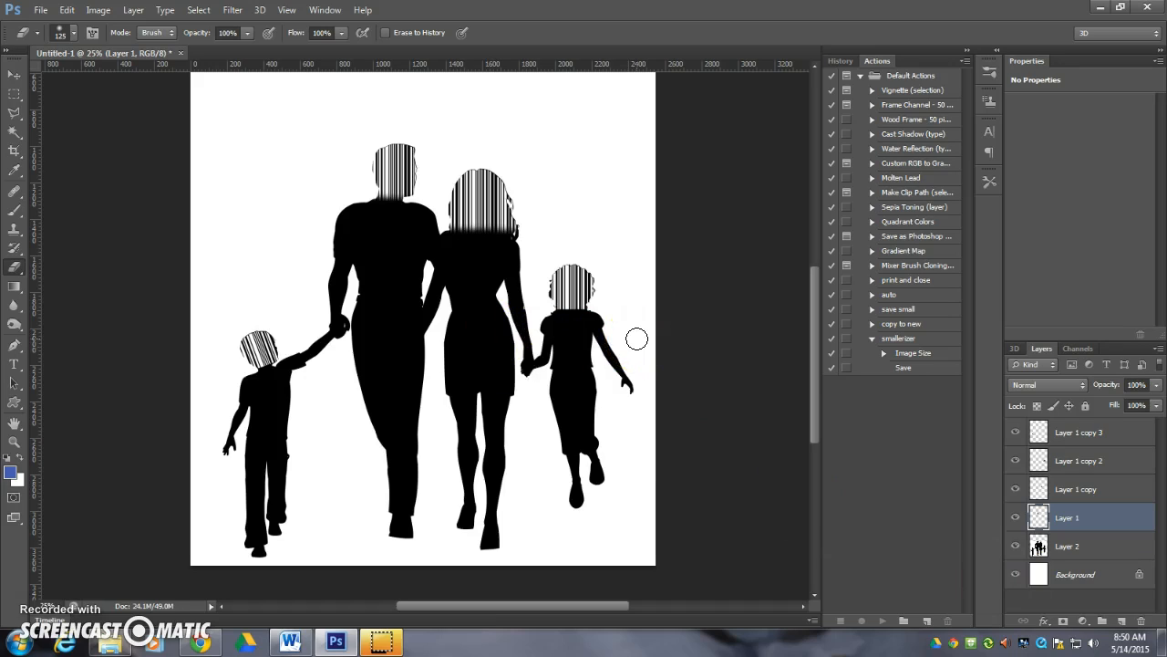
click(254, 473)
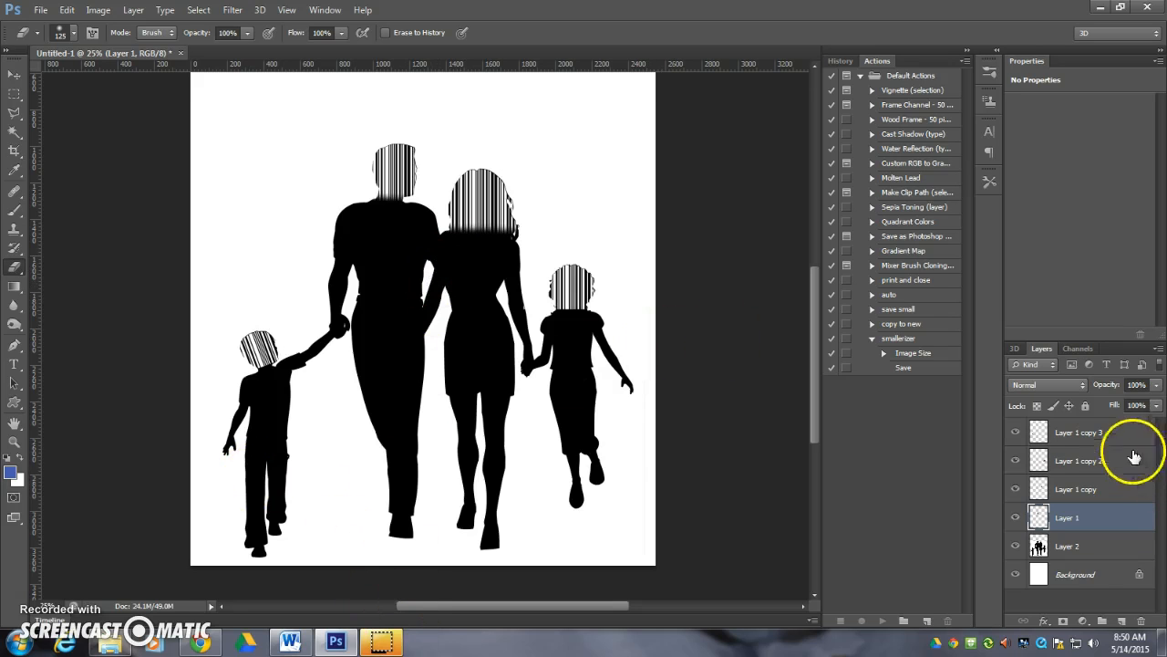
drag(1015, 431, 1028, 573)
click(1015, 574)
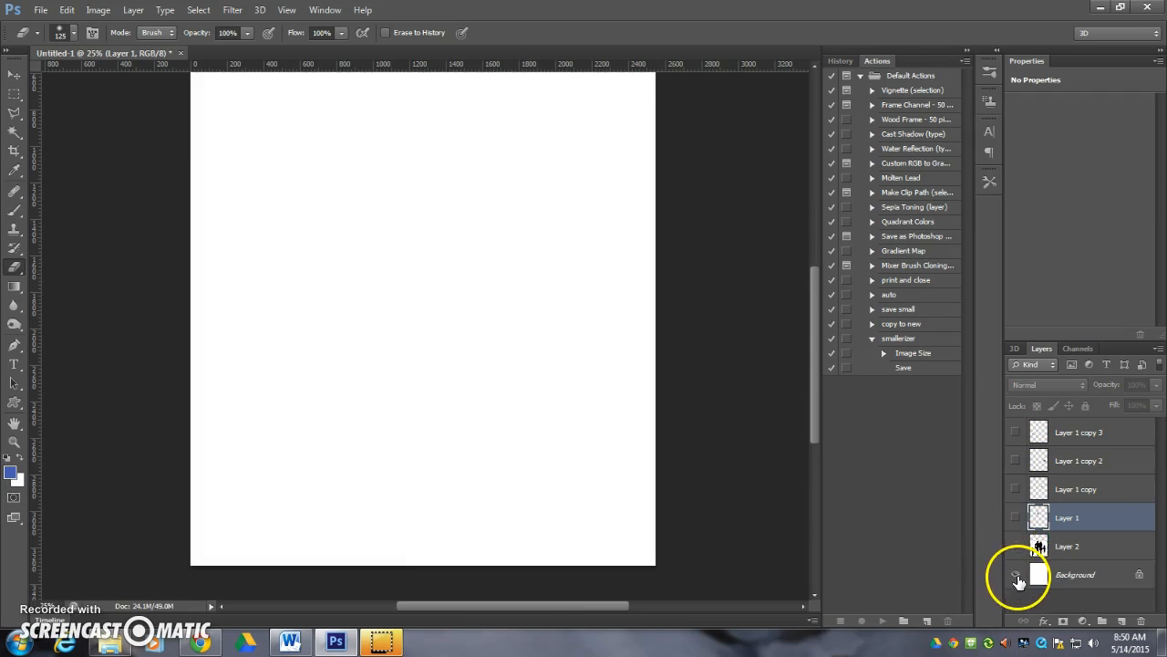
Step: Copy the jumping child photo with the red background from the browser and paste it into the Photoshop document
key(alt+Tab)
click(1016, 26)
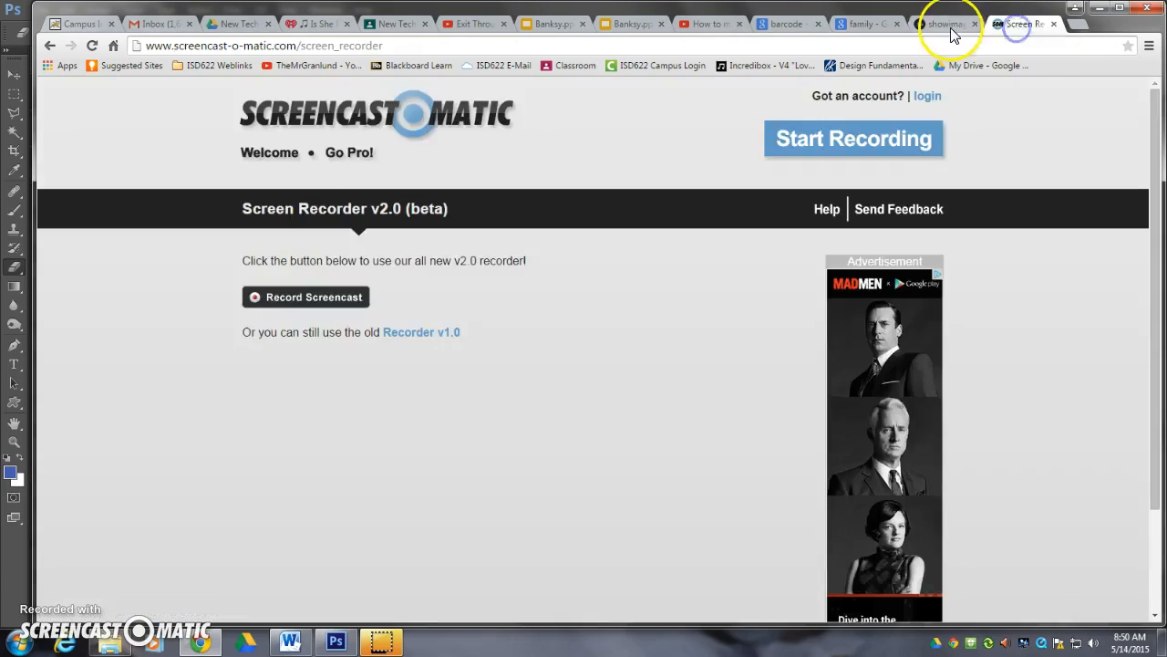
click(948, 26)
right_click(138, 124)
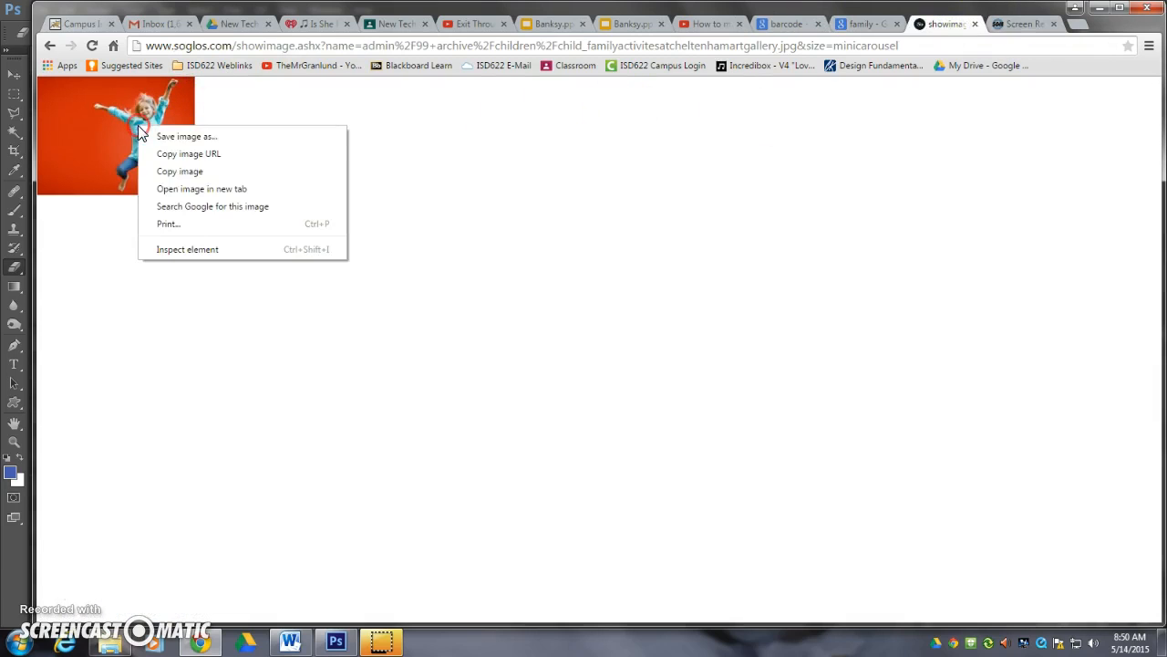
click(209, 176)
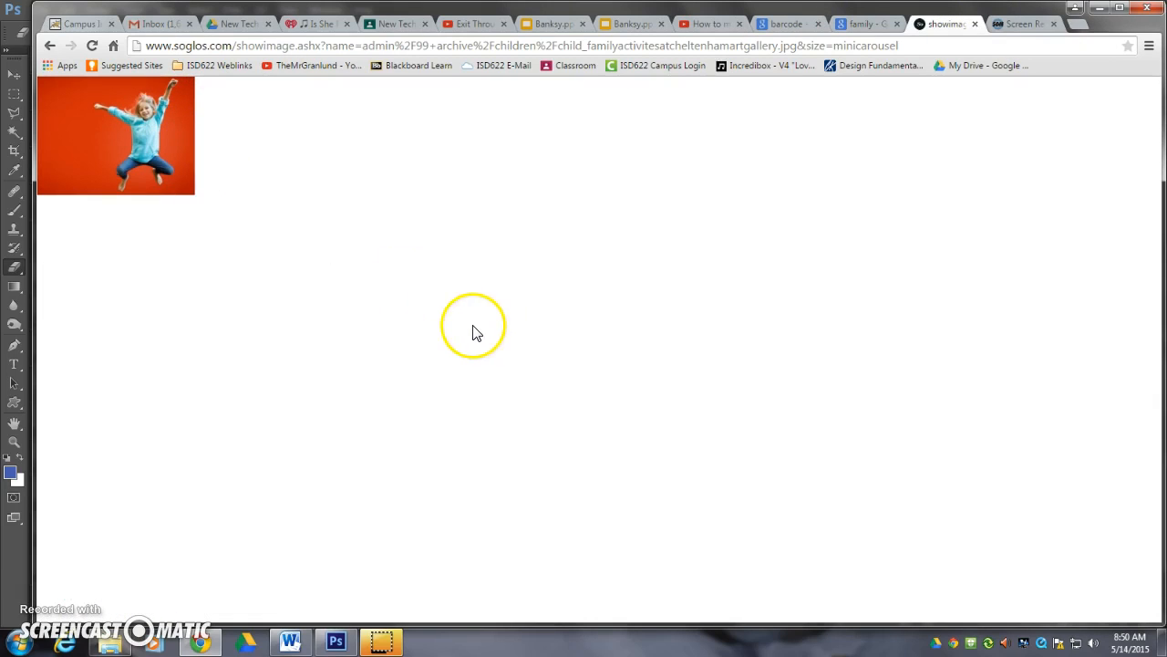
key(alt+Tab)
key(ctrl+v)
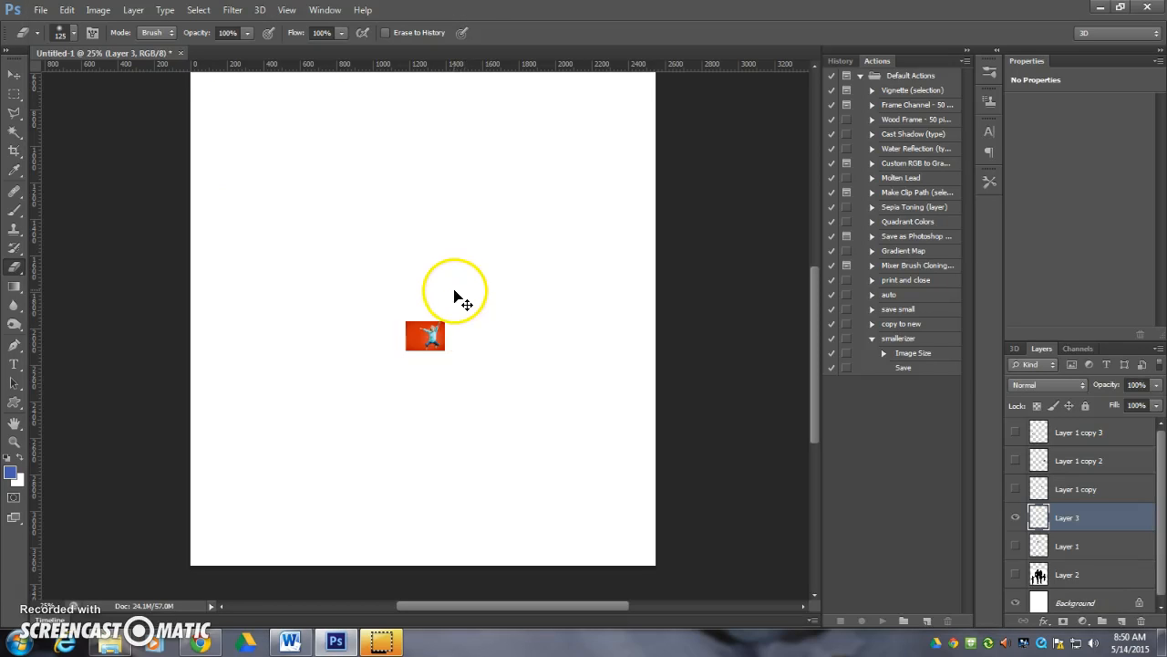
Step: Enlarge the pasted photo from its center until it nearly spans the canvas width
key(ctrl+t)
drag(448, 343, 636, 522)
key(Return)
key(e)
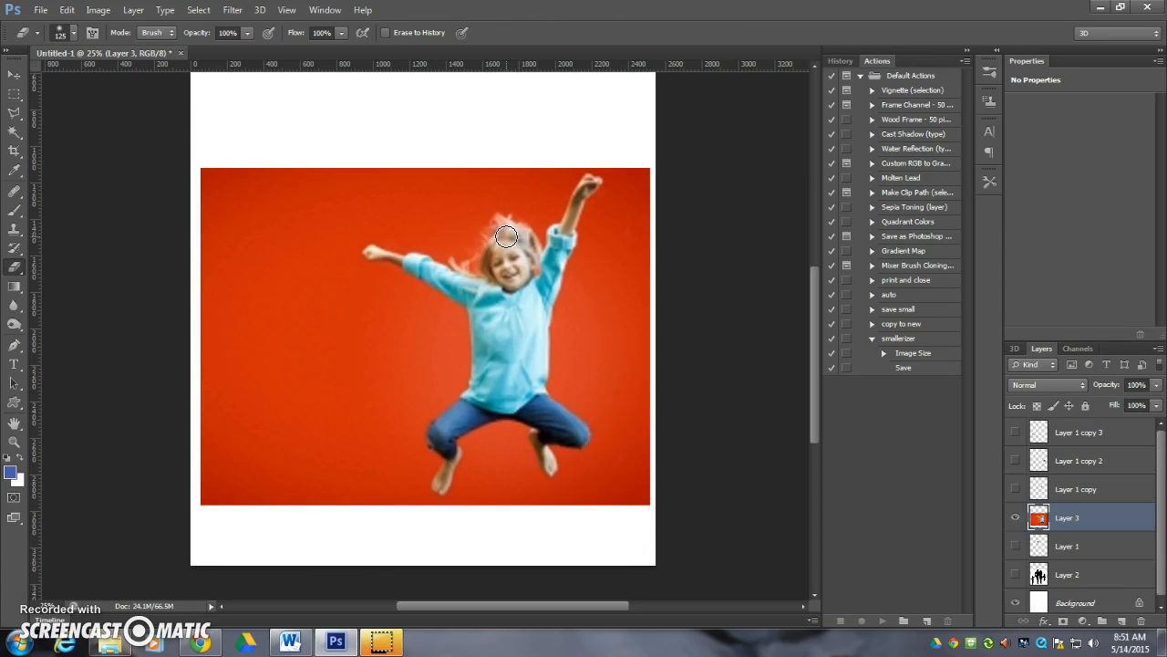
Step: Try selecting the red background around the jumping child with the Quick Selection tool, and clear that selection
key(w)
key(shift+w)
mouse_move(436, 217)
mouse_down()
mouse_move(362, 211)
mouse_move(330, 305)
mouse_move(377, 352)
mouse_move(347, 459)
mouse_move(396, 582)
mouse_move(618, 581)
mouse_move(622, 389)
mouse_move(610, 302)
mouse_up()
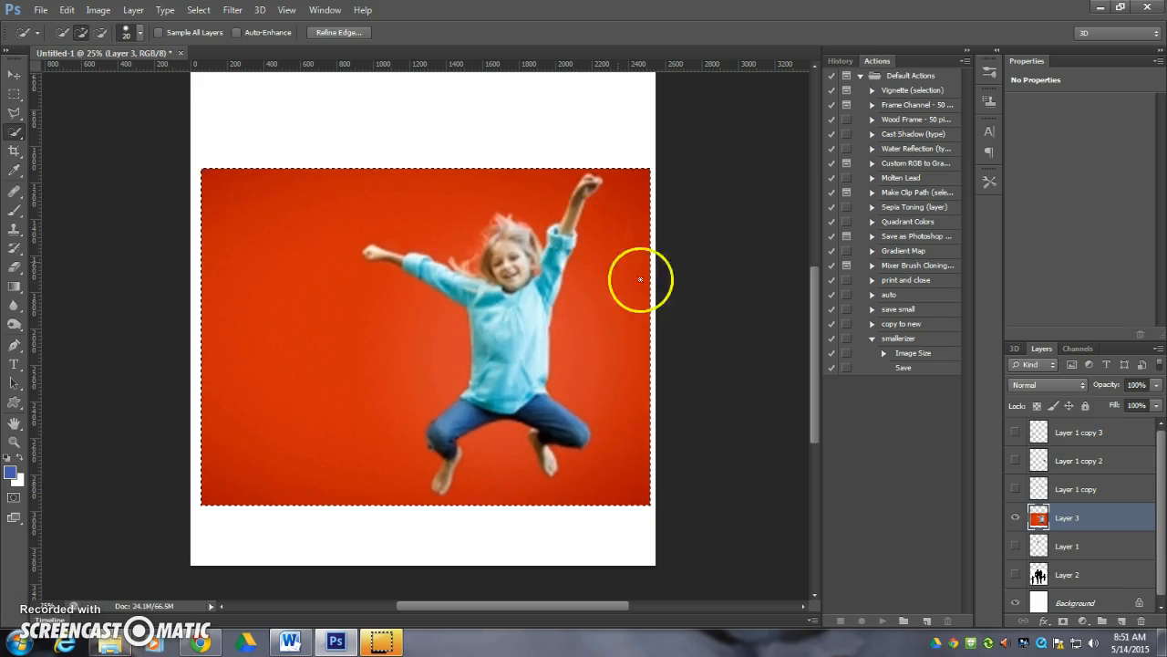
mouse_move(568, 229)
mouse_down()
mouse_move(527, 303)
mouse_move(506, 268)
mouse_move(509, 243)
mouse_move(495, 238)
mouse_move(443, 281)
mouse_move(372, 252)
mouse_move(496, 377)
mouse_move(456, 428)
mouse_move(476, 400)
mouse_move(442, 424)
mouse_move(438, 485)
mouse_move(460, 446)
mouse_move(456, 460)
mouse_move(525, 400)
mouse_move(569, 433)
mouse_move(538, 438)
mouse_move(547, 470)
mouse_move(501, 316)
mouse_up()
mouse_move(491, 268)
mouse_down()
mouse_move(448, 263)
mouse_move(472, 284)
mouse_up()
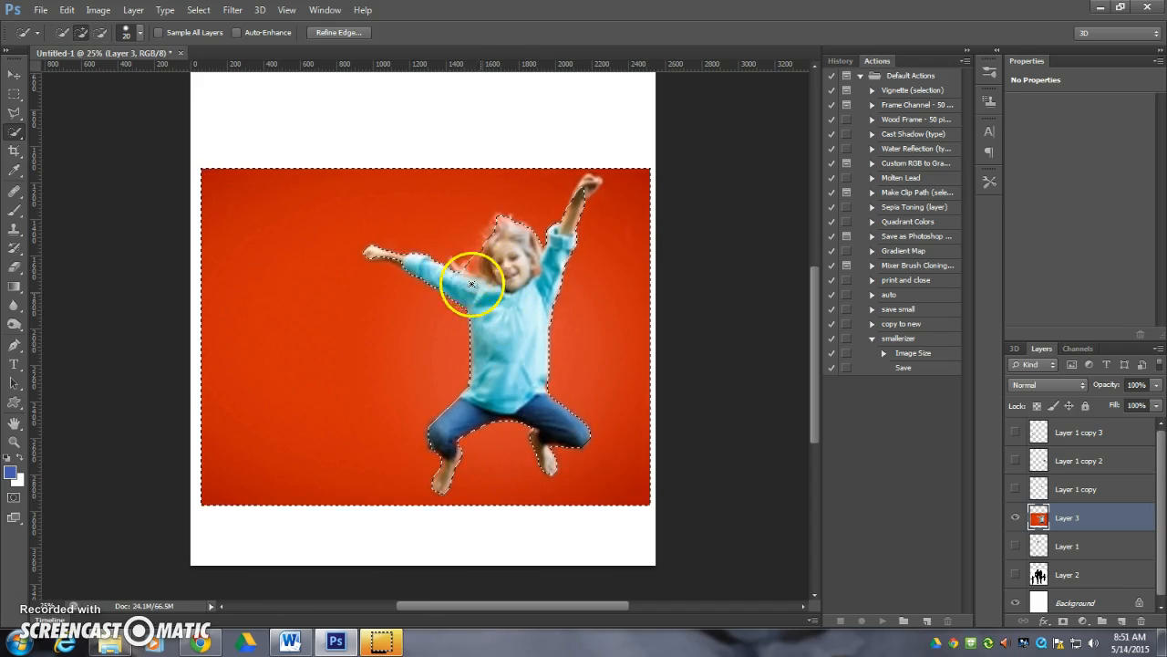
key(ctrl+d)
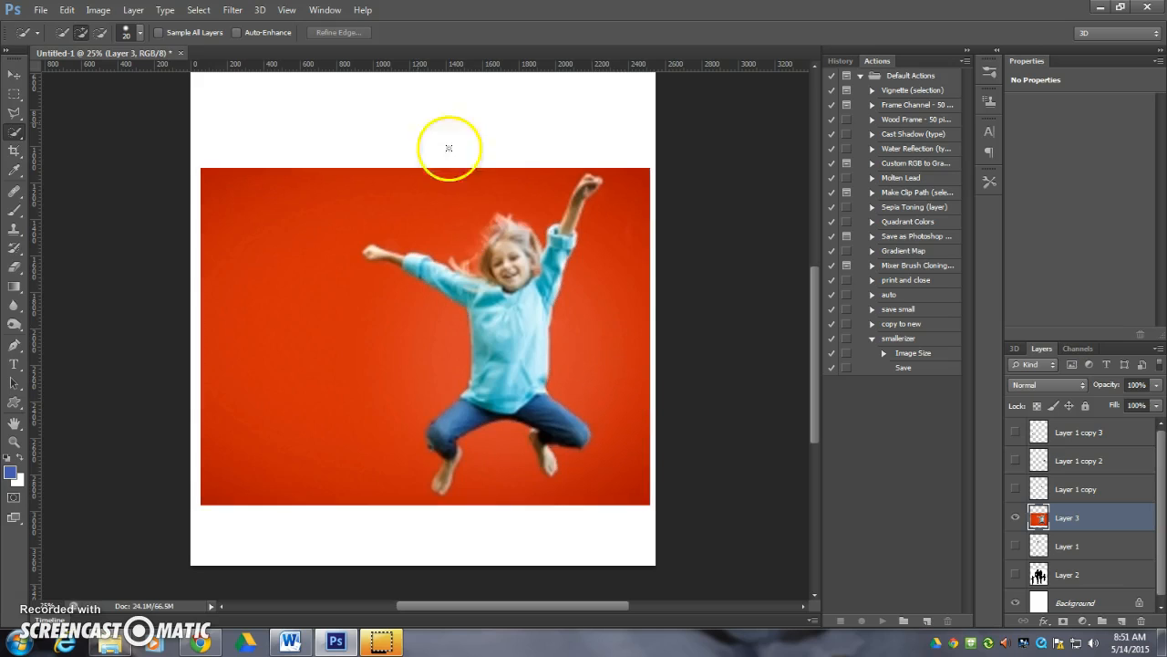
Step: Select the photo's red background with Color Range using a sampled red and adjusted fuzziness, delete it, and deselect
click(199, 9)
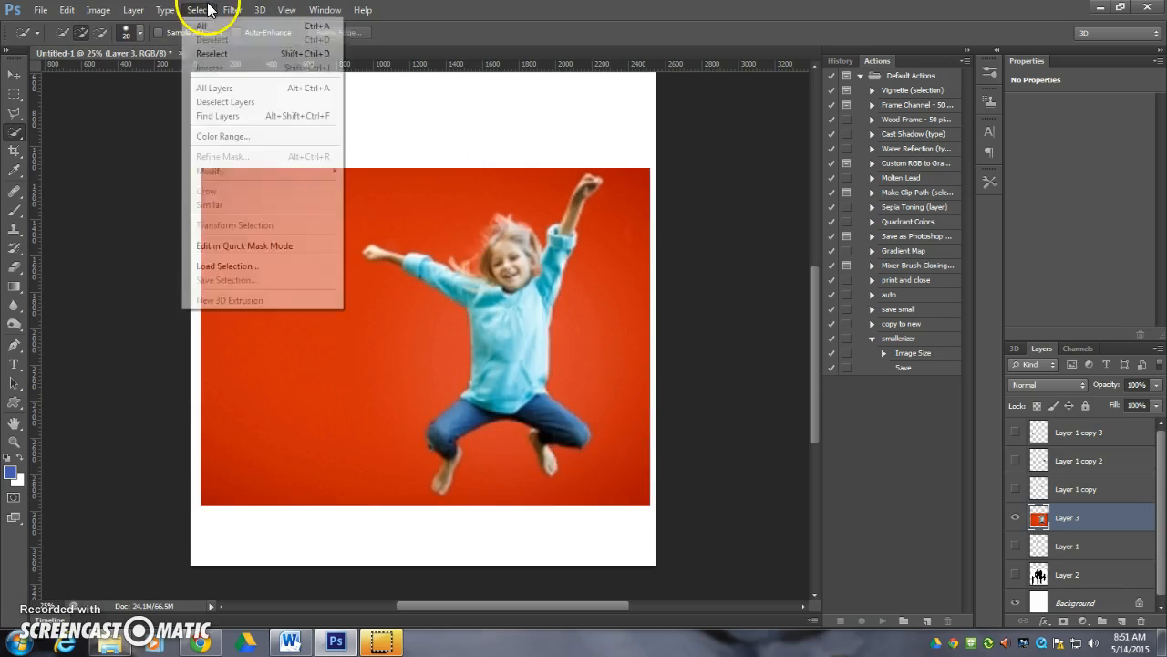
click(239, 136)
click(324, 314)
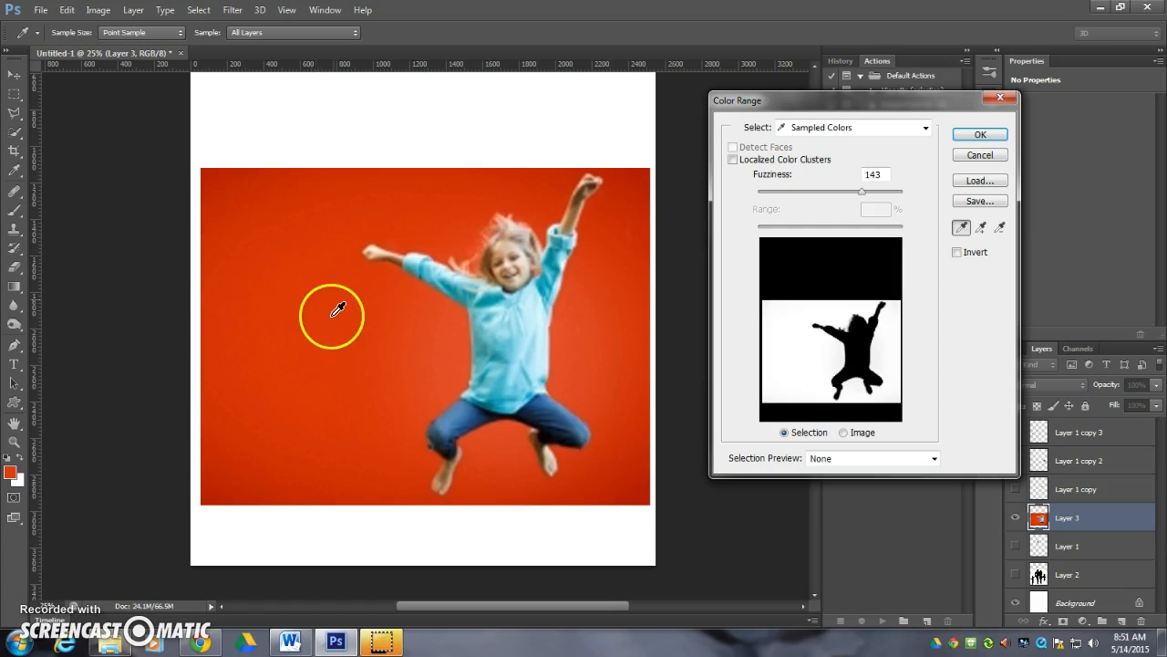
drag(843, 196, 861, 196)
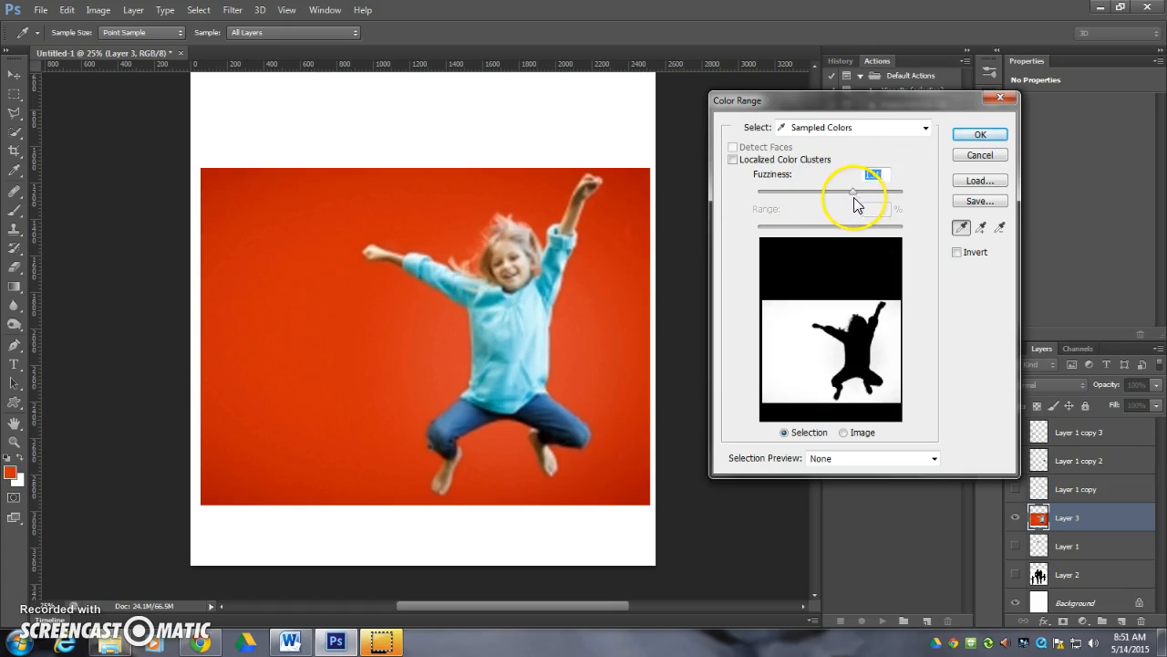
click(980, 135)
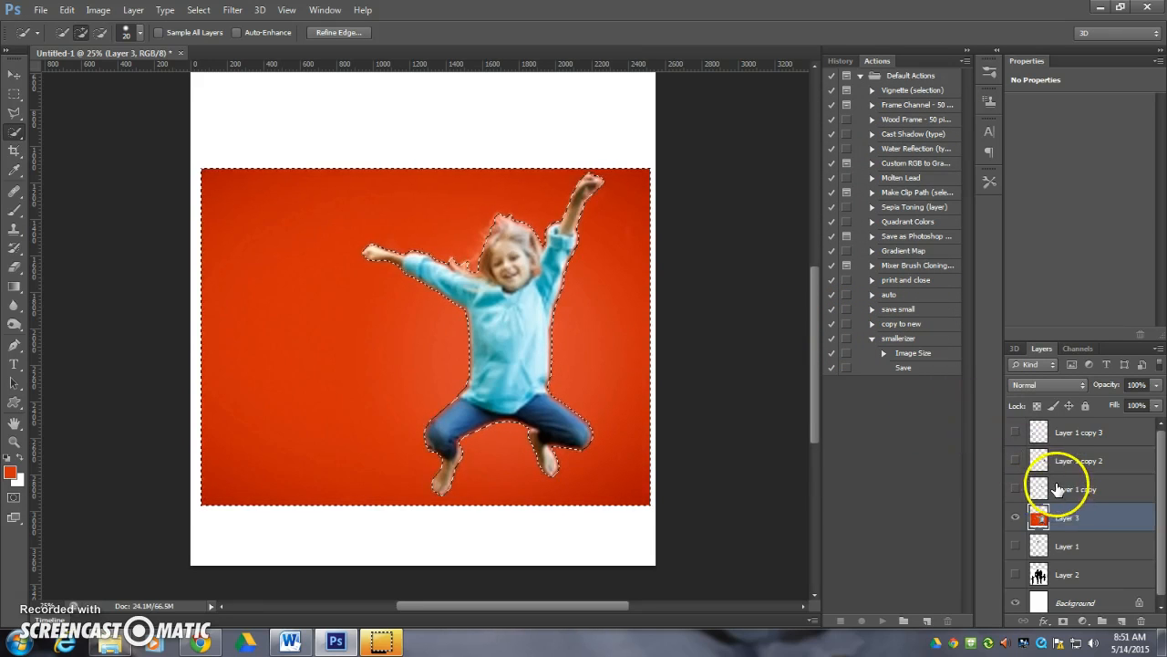
key(Delete)
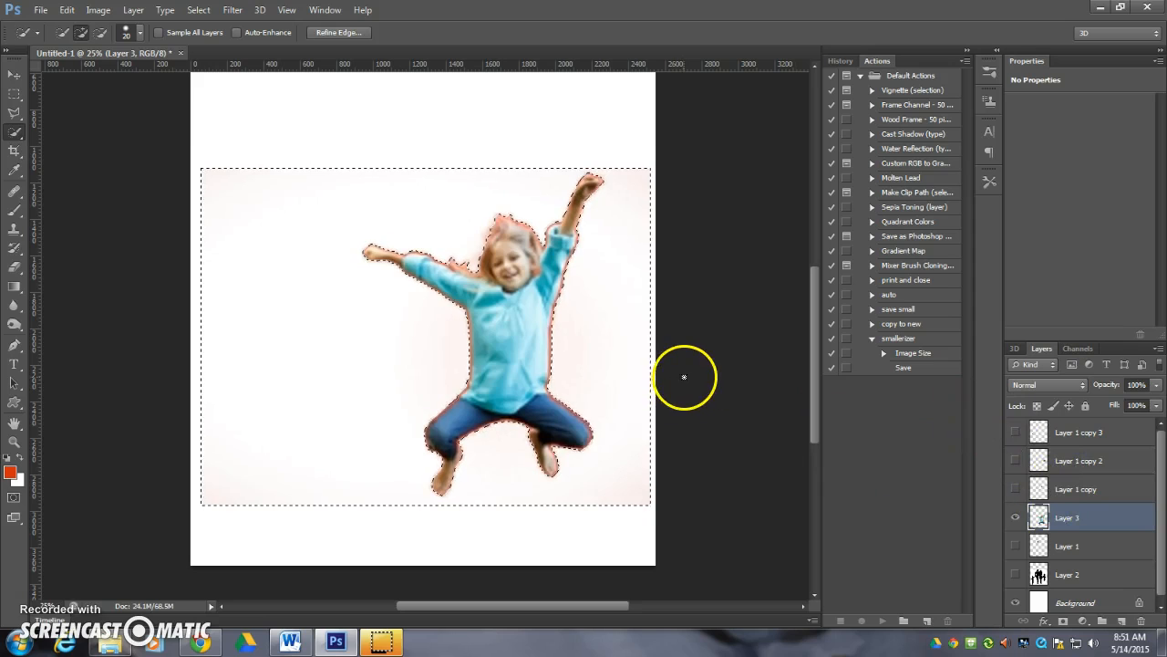
key(ctrl+d)
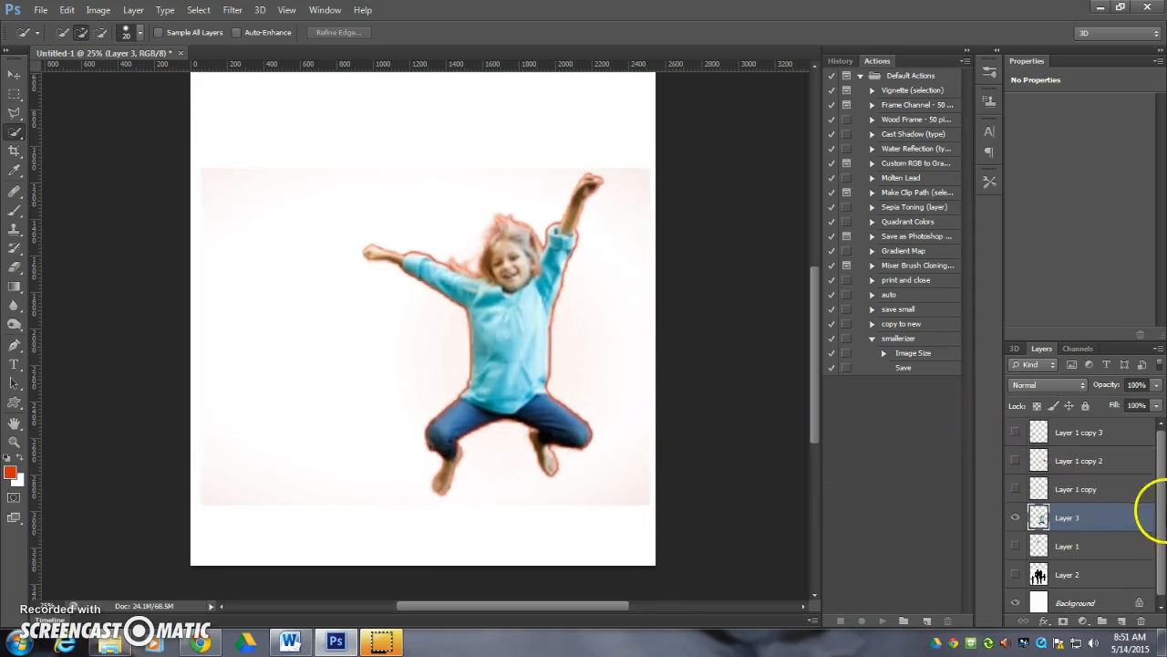
Step: Reselect the leftover background around the child on Layer 3, try Refine Edge with Shift Edge at -100%, and undo that refinement
ctrl+click(1041, 518)
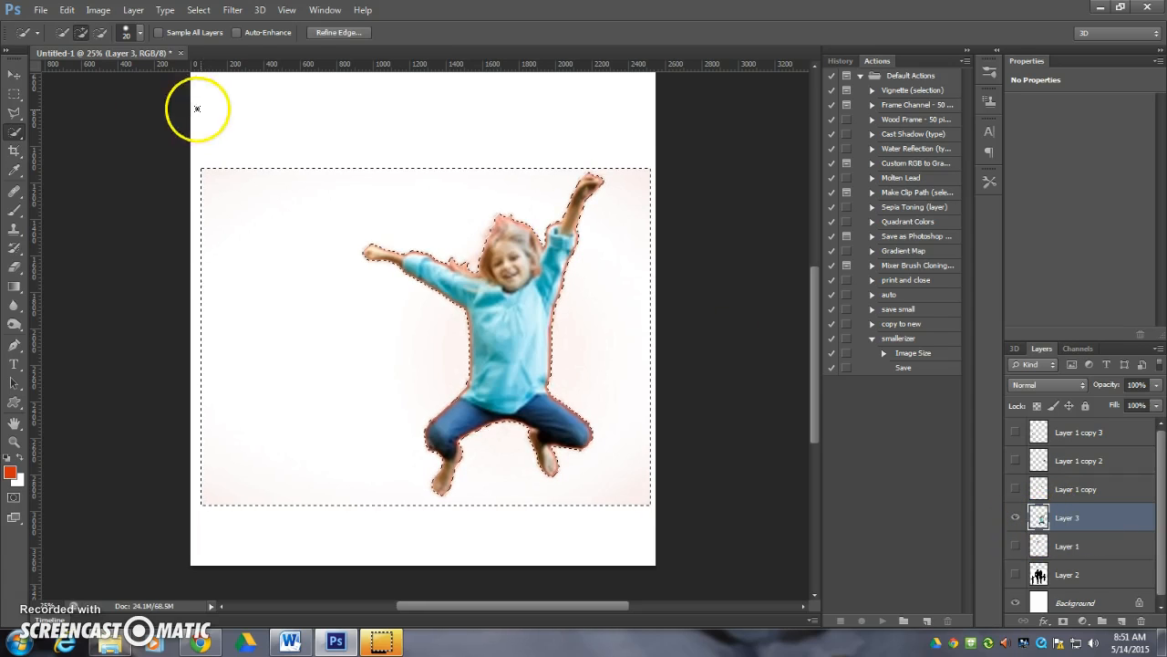
click(195, 10)
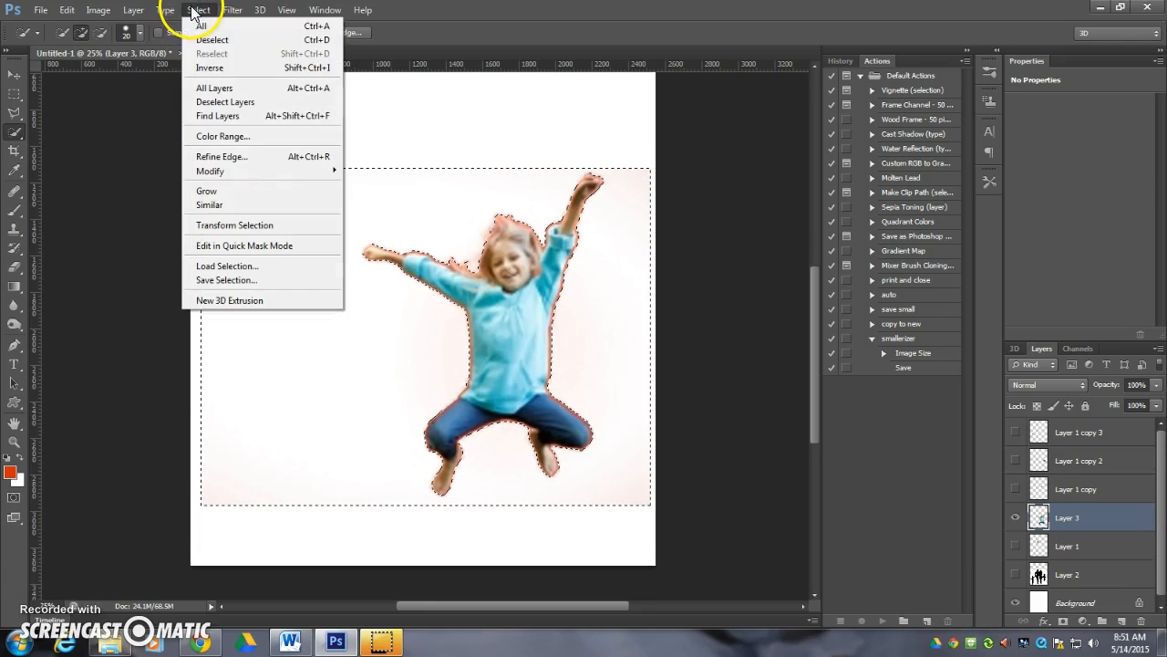
click(262, 156)
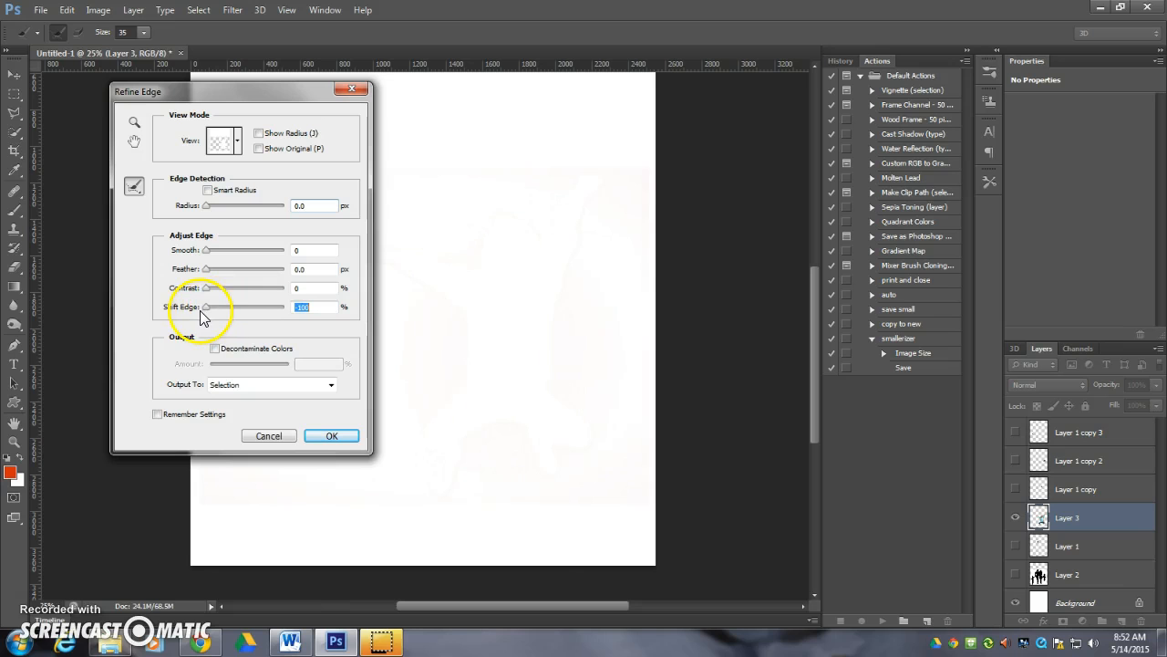
click(324, 432)
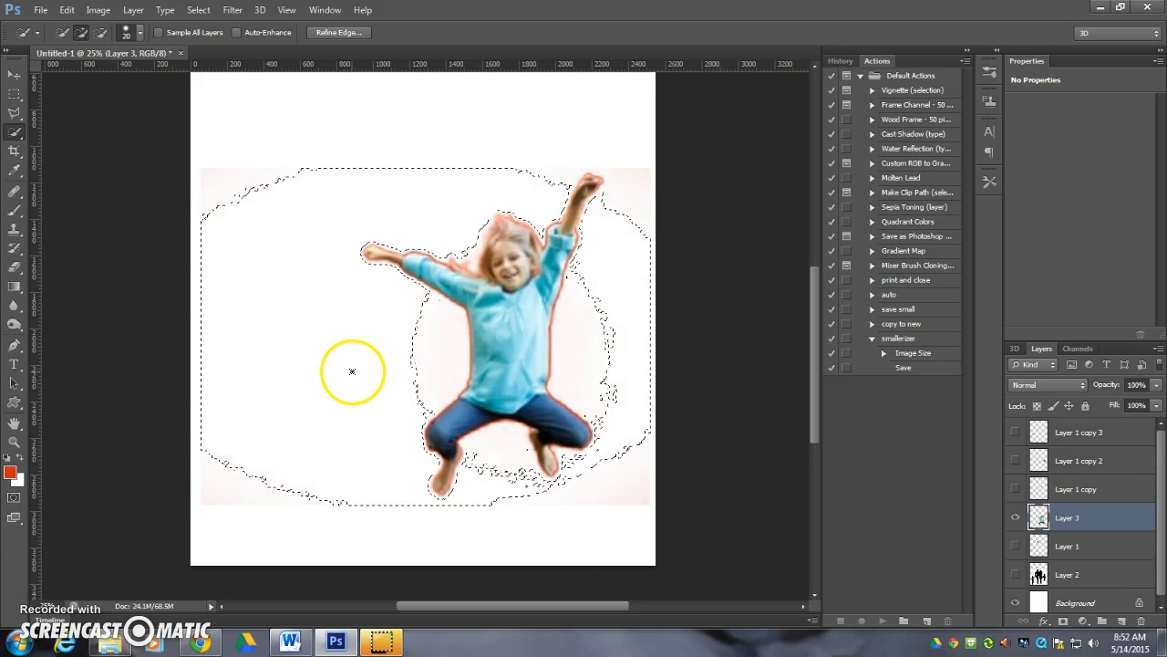
click(383, 340)
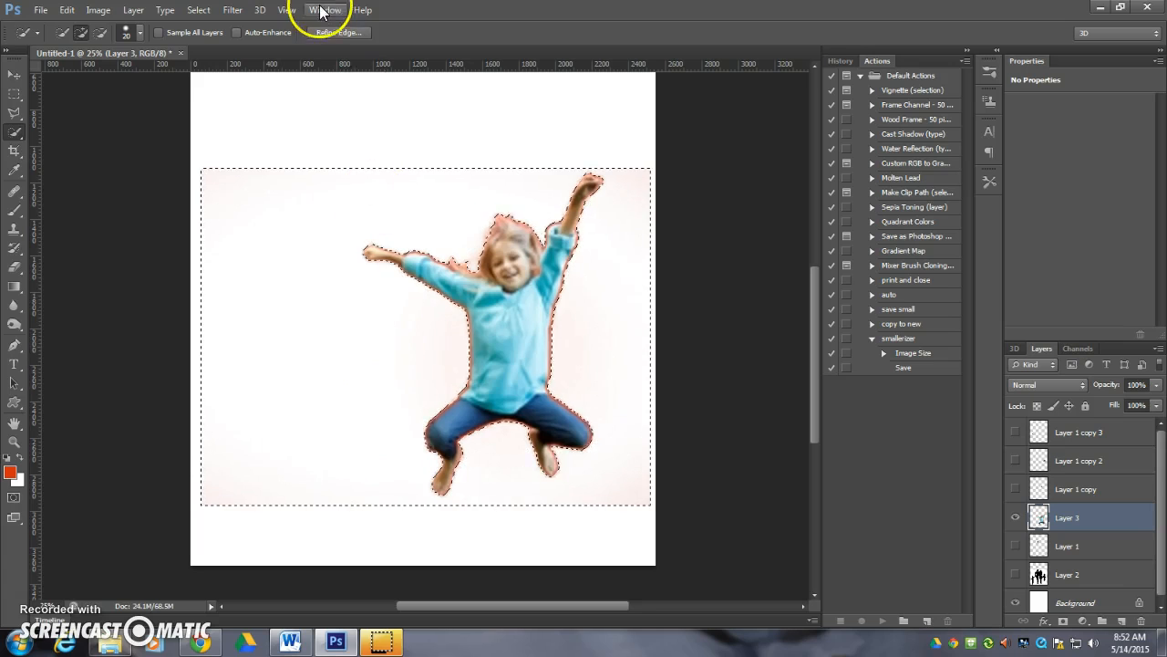
Step: Expand the background selection toward the child with a positive Shift Edge in Refine Edge, delete the remaining background fringe, and deselect
click(345, 34)
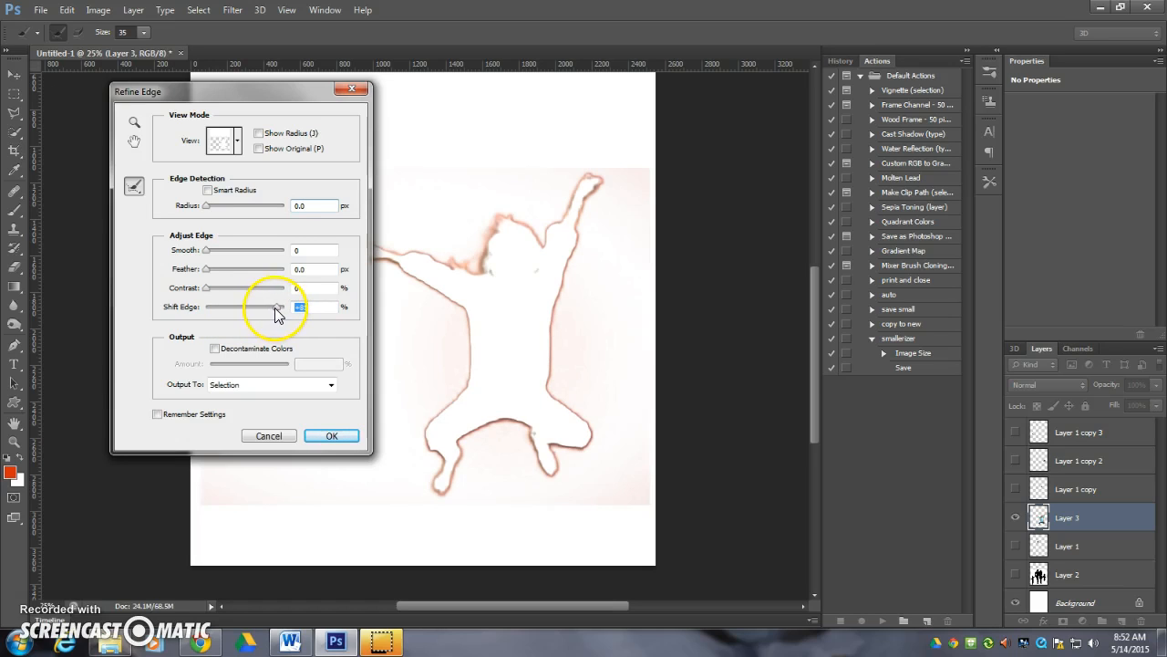
click(329, 435)
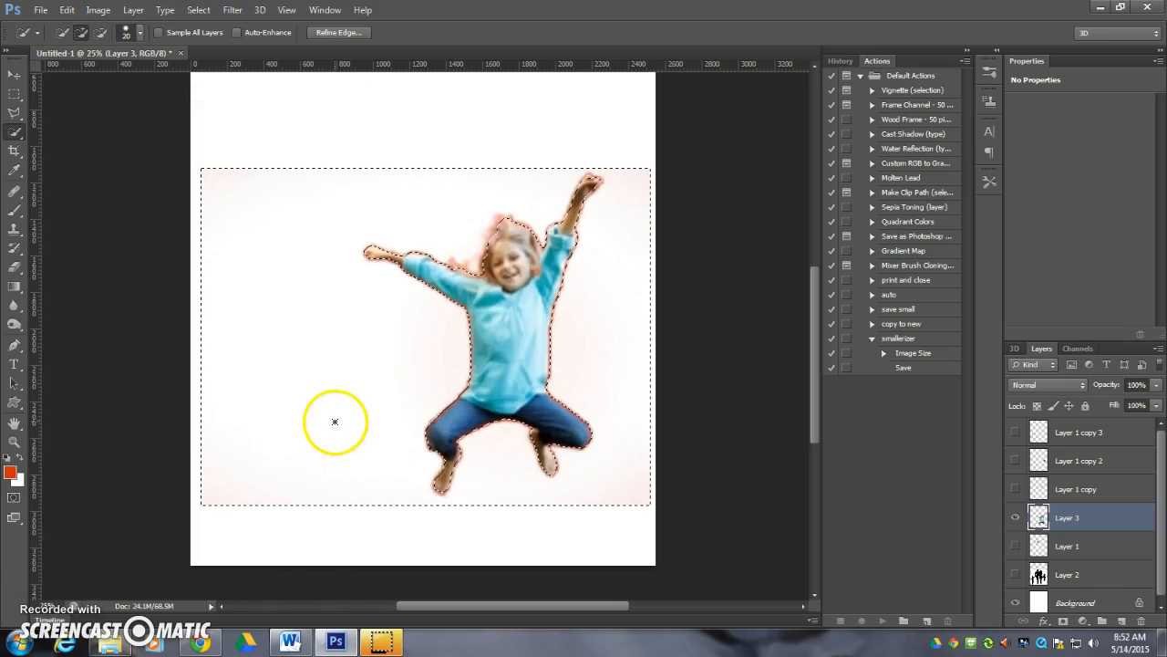
key(Delete)
click(355, 426)
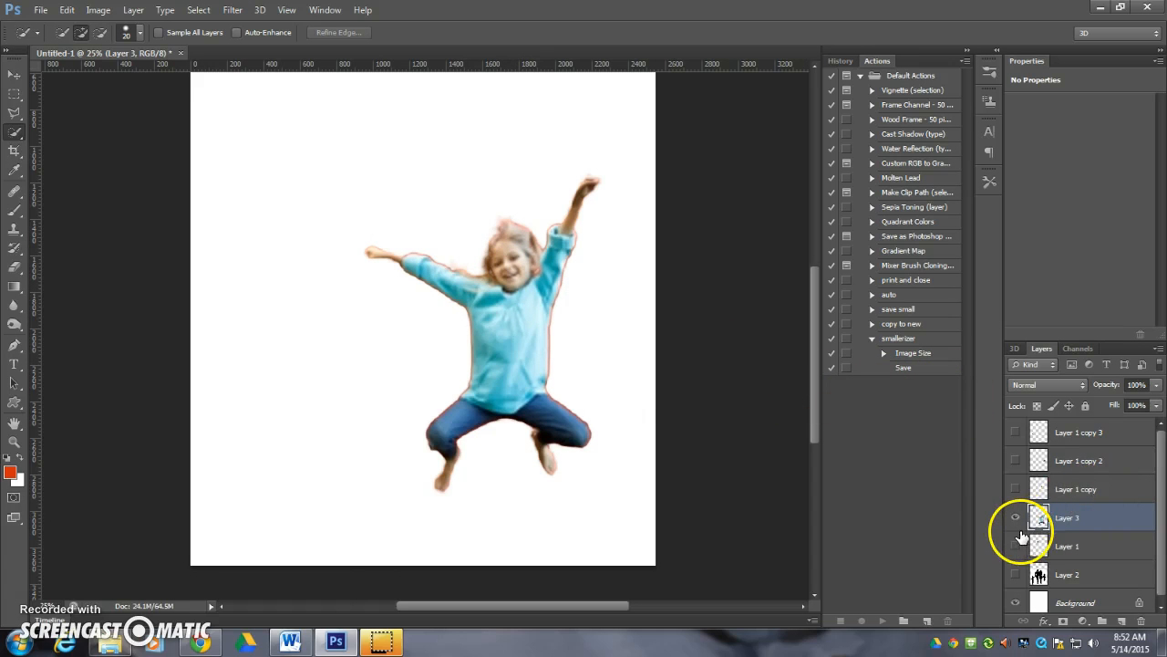
Step: Open the Filter Gallery on the child cutout and inspect the preview of the head and arms
click(234, 10)
click(239, 11)
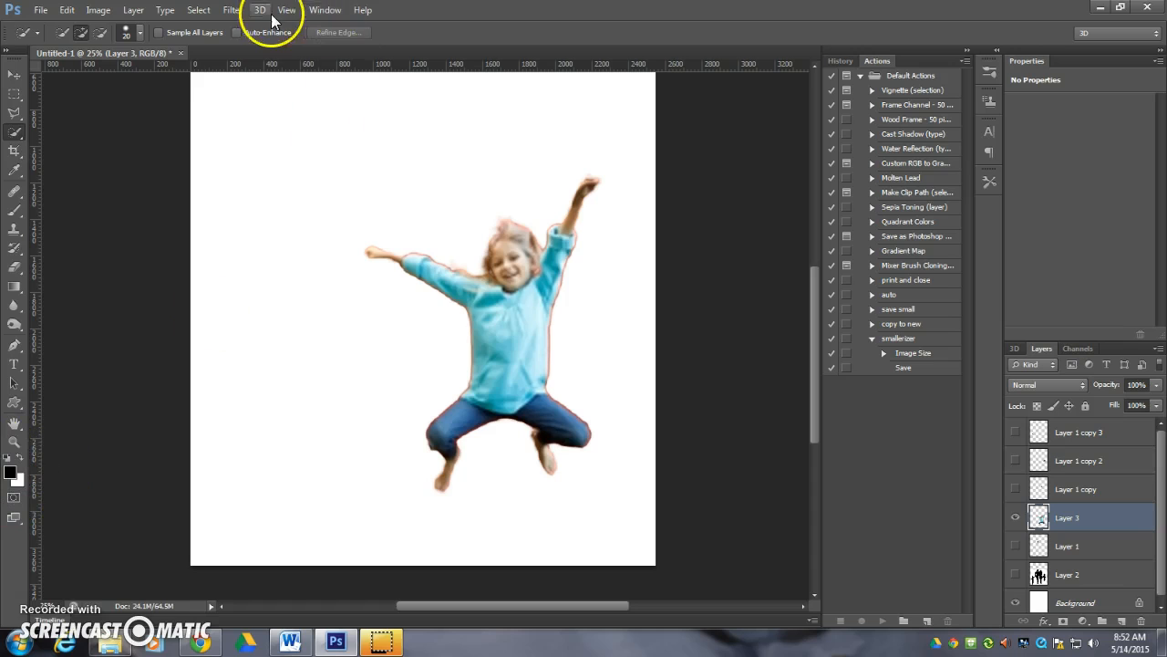
click(235, 11)
mouse_move(262, 216)
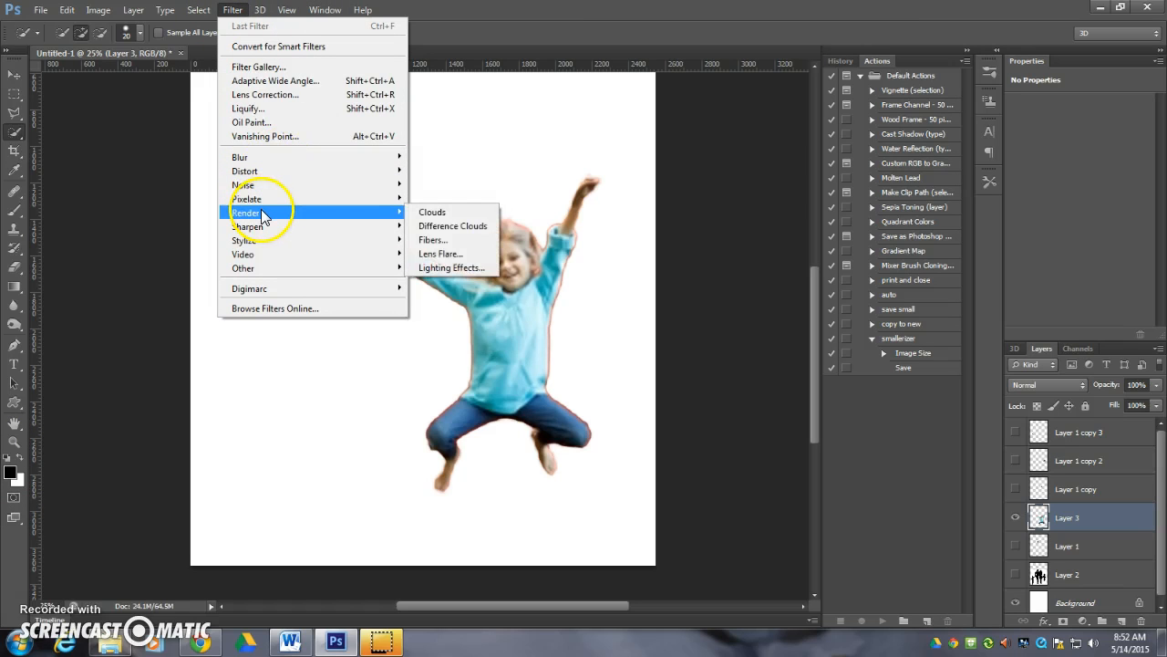
click(283, 67)
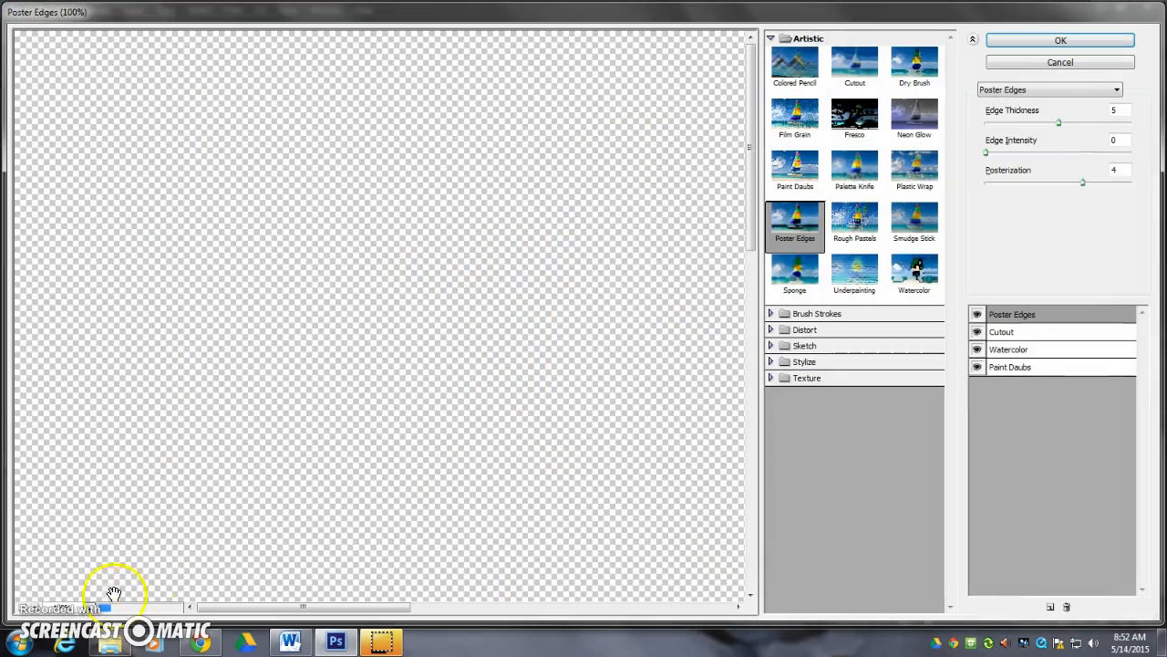
drag(698, 497, 280, 427)
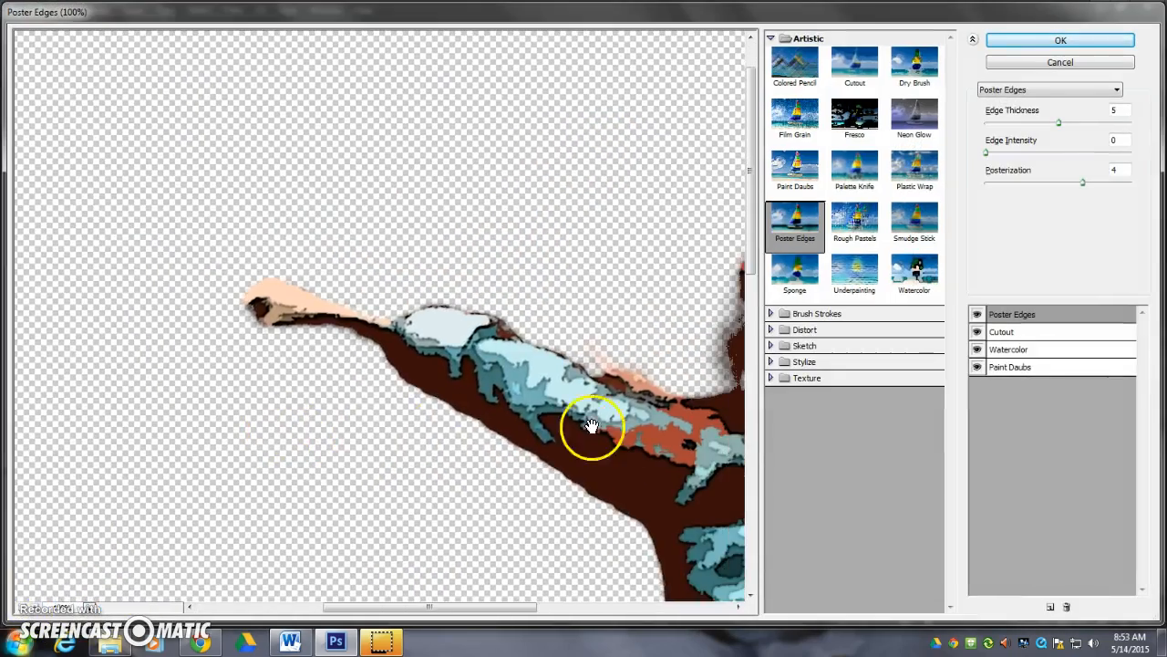
drag(689, 442, 305, 325)
drag(487, 279, 436, 385)
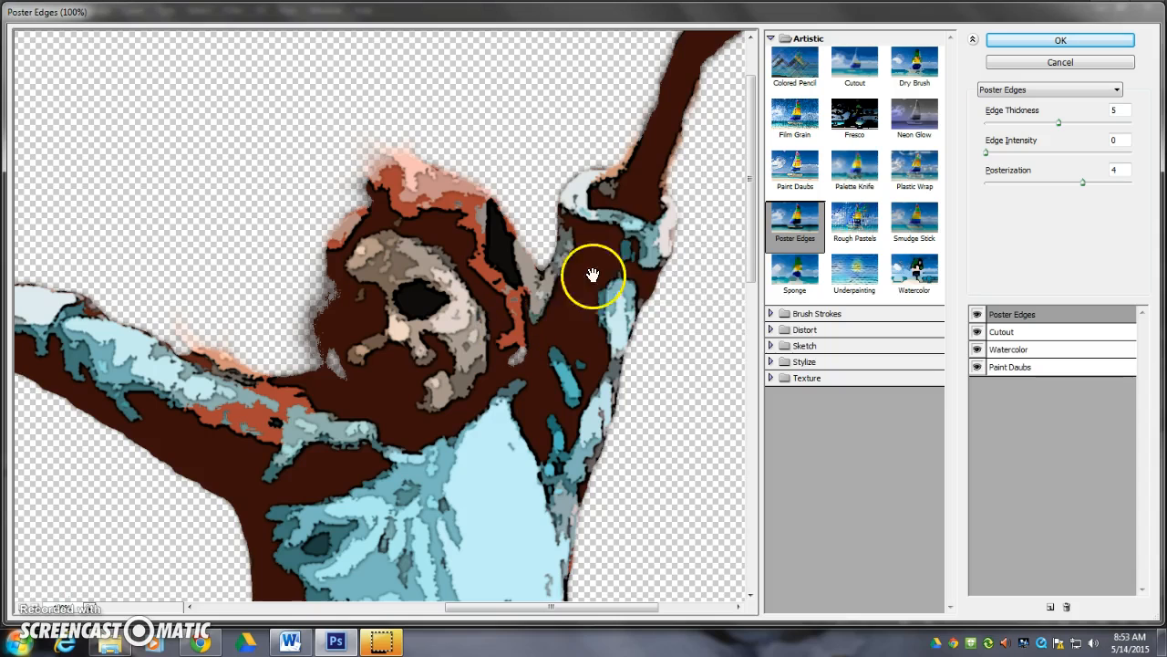
Step: Preview the Graphic Pen, Photocopy, Stamp and Torn Edges sketch filters on the child cutout
click(770, 345)
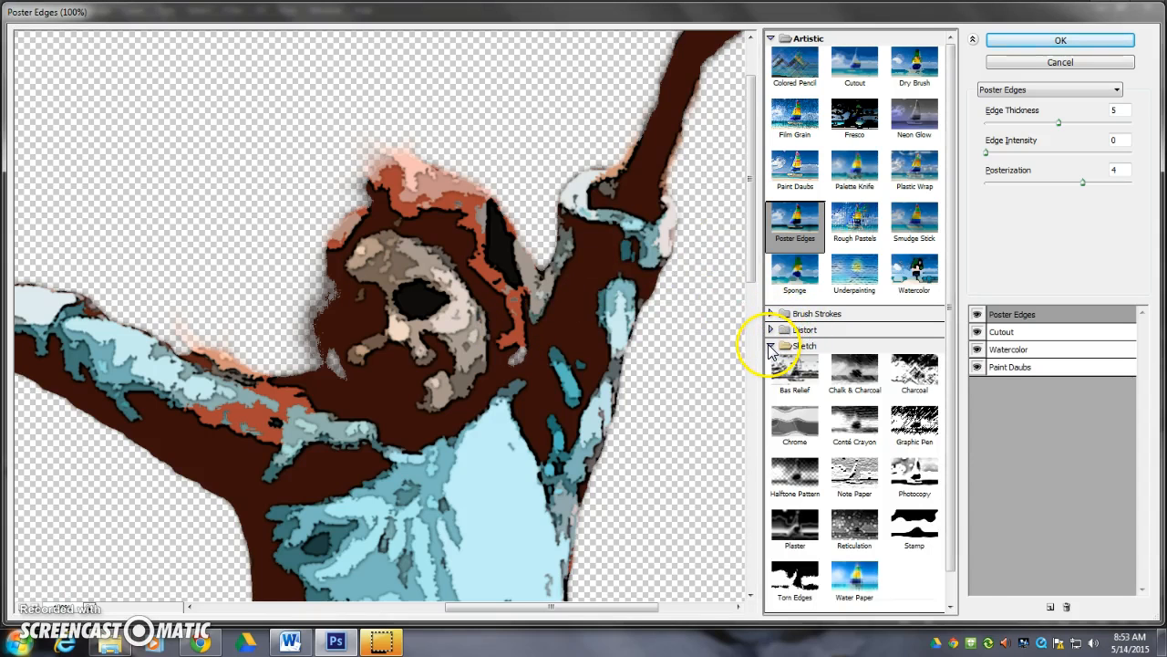
click(907, 424)
click(923, 472)
click(914, 525)
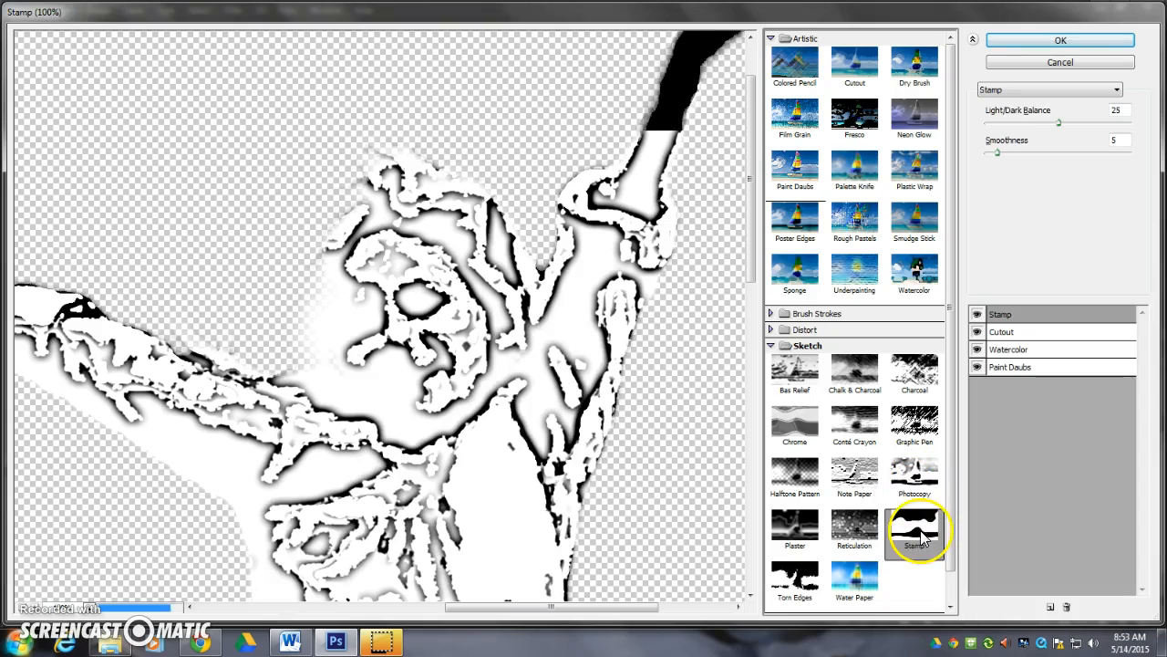
click(796, 584)
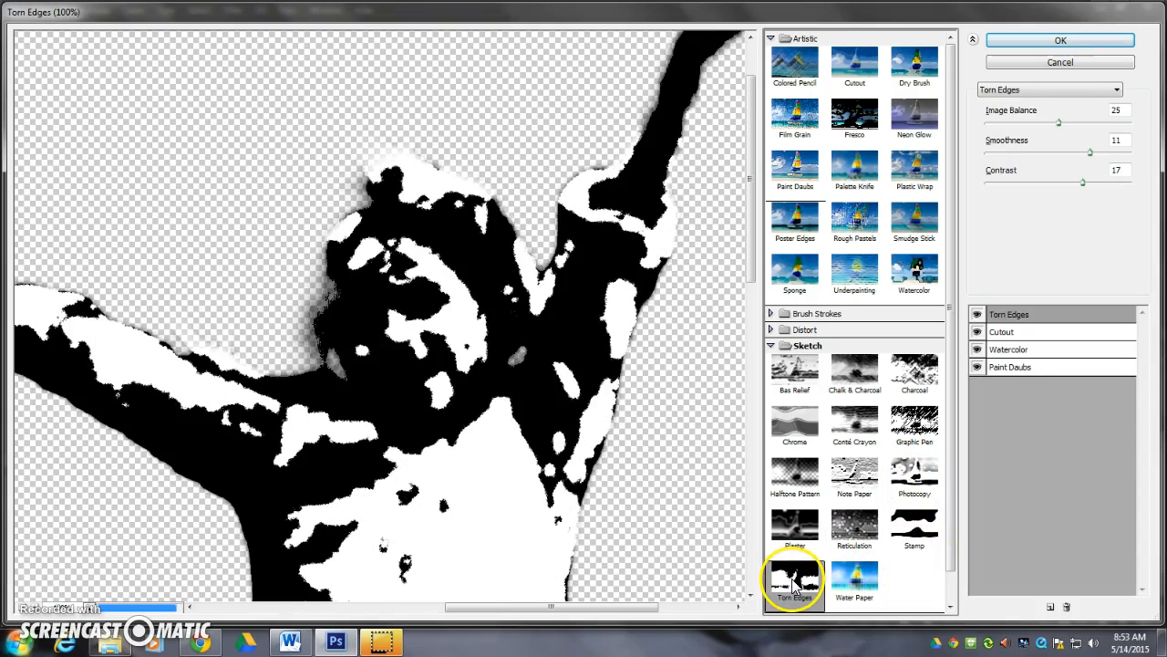
click(901, 536)
Step: Try the Note Paper filter on the child with Graininess 0 and a reduced Image Balance
click(858, 485)
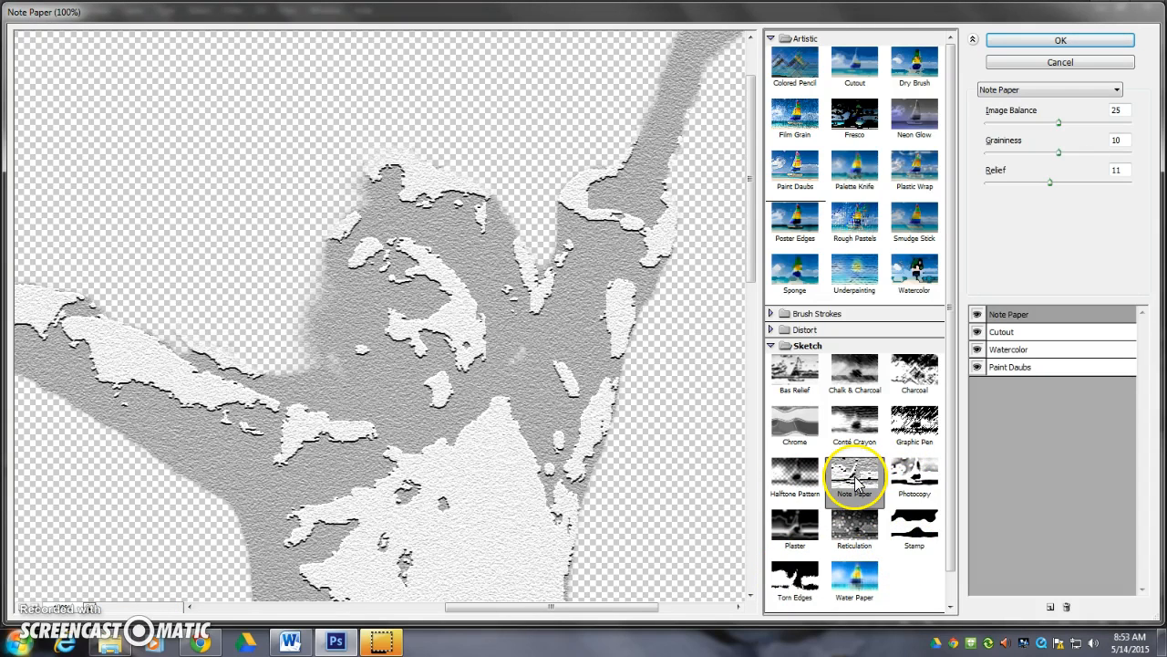
drag(1060, 122, 1016, 122)
key(Tab)
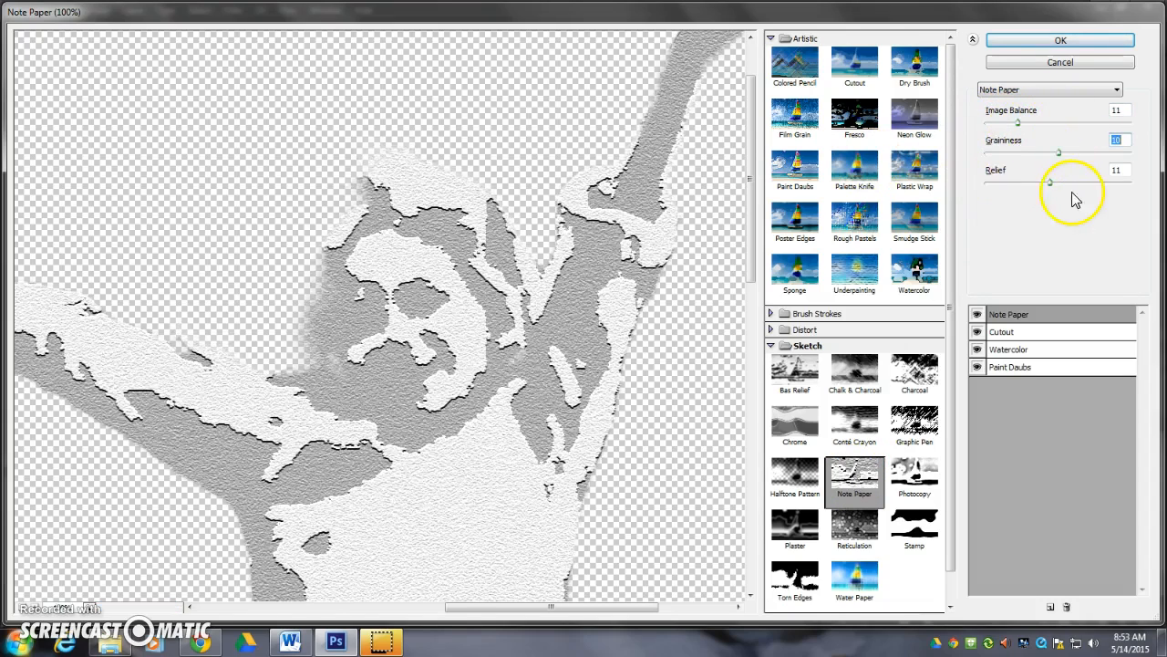
drag(1060, 157, 951, 164)
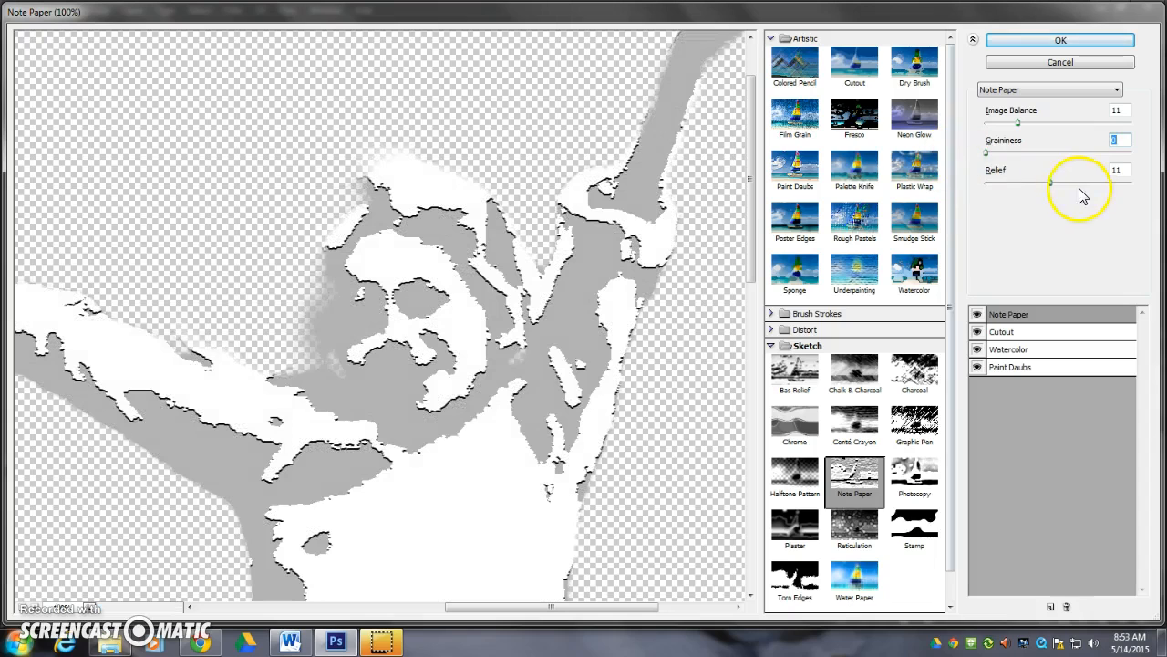
mouse_move(1019, 122)
mouse_down()
mouse_move(1055, 133)
mouse_move(992, 133)
mouse_move(1040, 130)
mouse_move(1010, 134)
mouse_up()
Step: Try the Conté Crayon and Photocopy filters on the child, adjusting the Photocopy detail
click(848, 427)
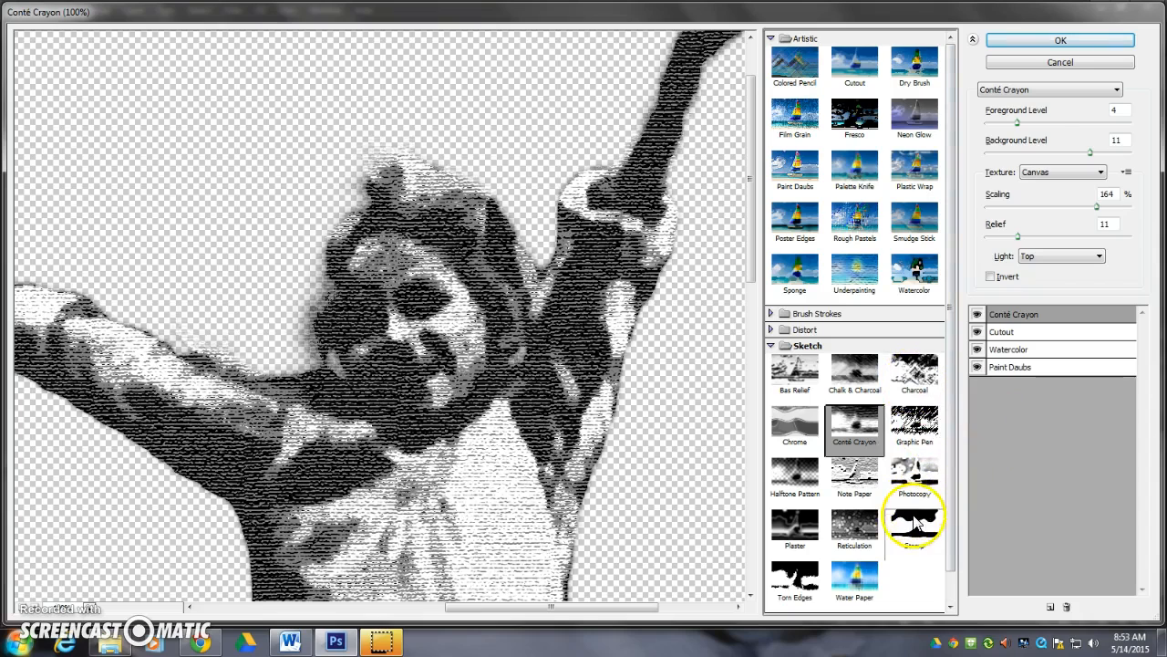
click(912, 524)
click(915, 472)
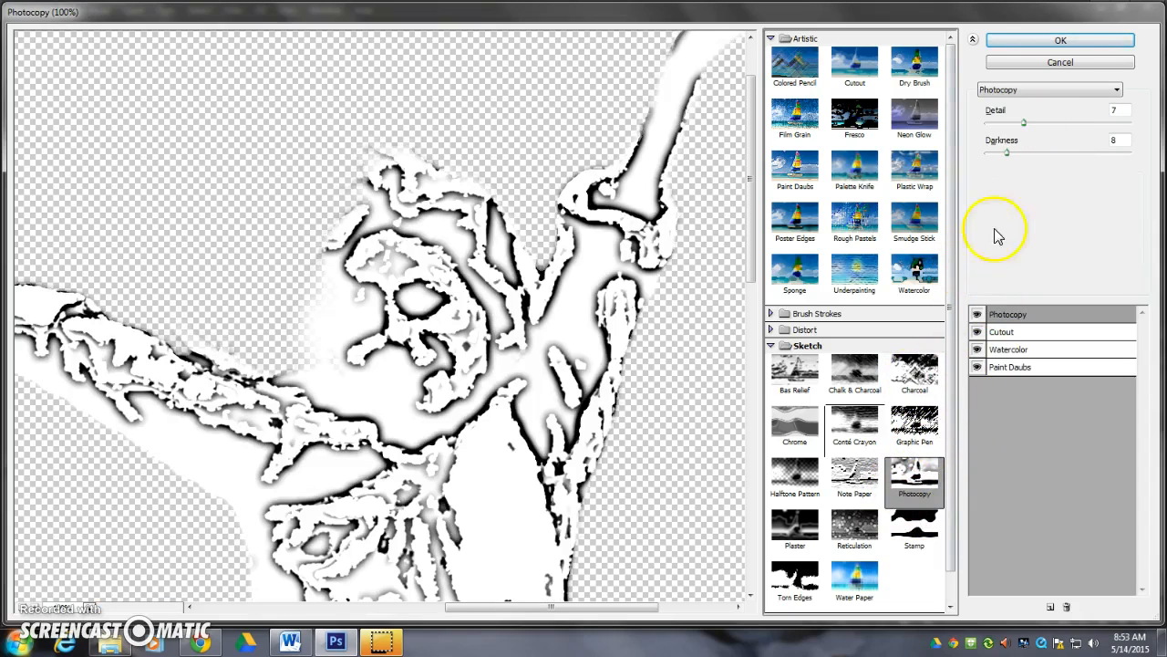
drag(1026, 121, 1046, 173)
Step: Try the Stamp filter on the child with Light/Dark Balance 17 and Smoothness 19
click(920, 527)
key(Down)
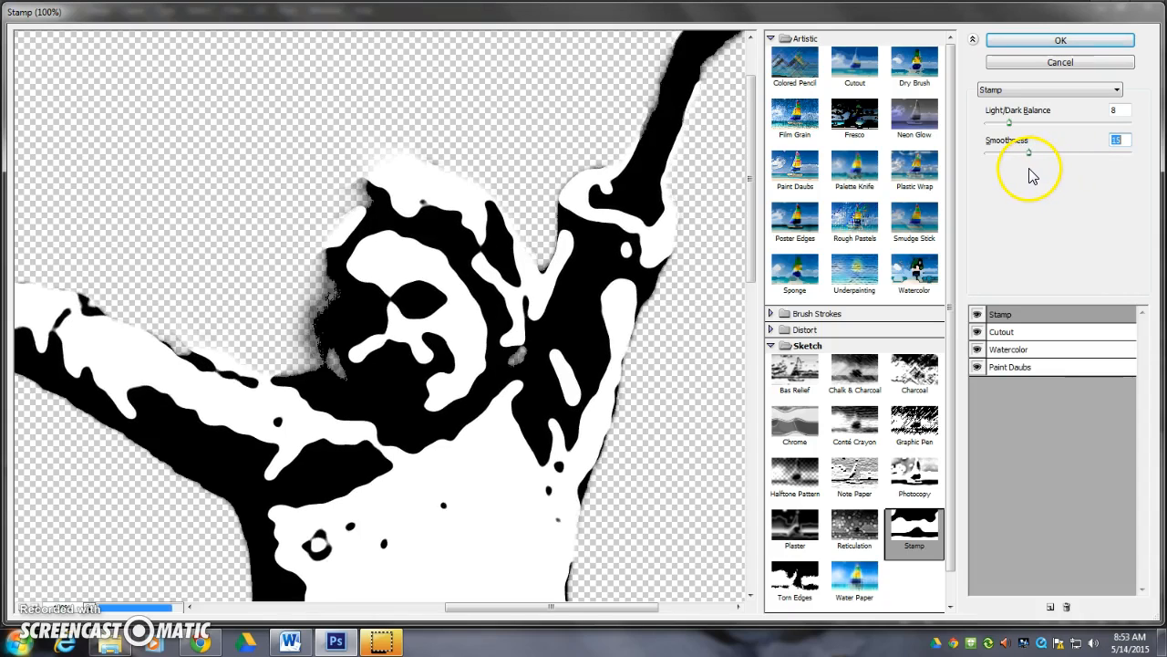
key(Up)
key(Up)
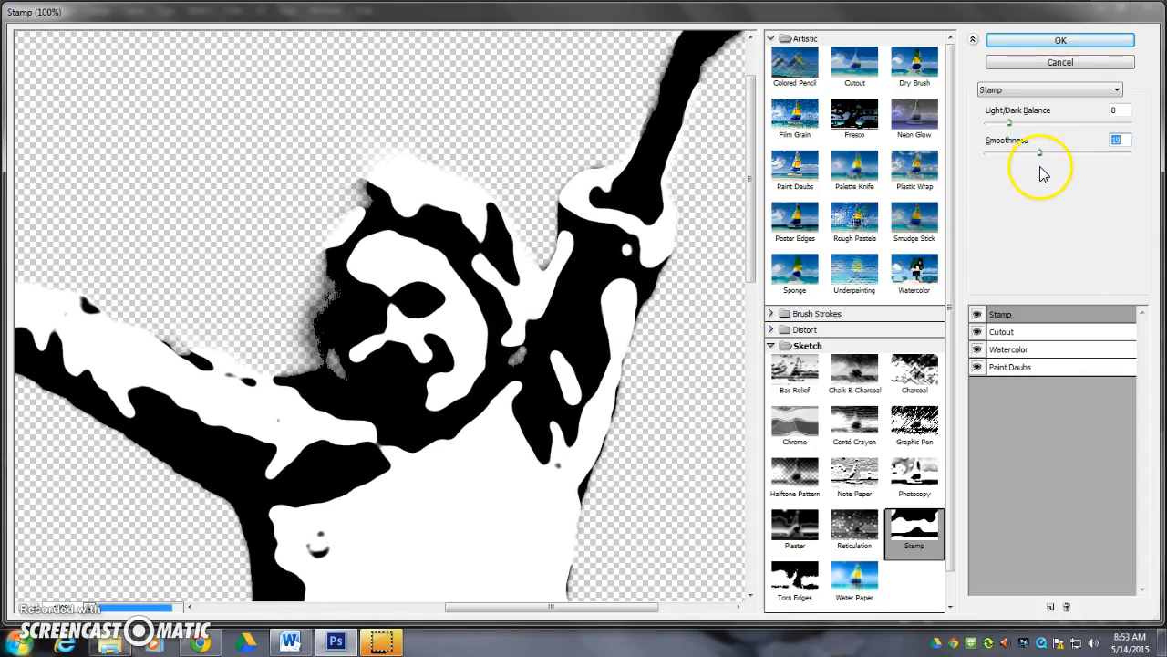
drag(1008, 125, 1034, 125)
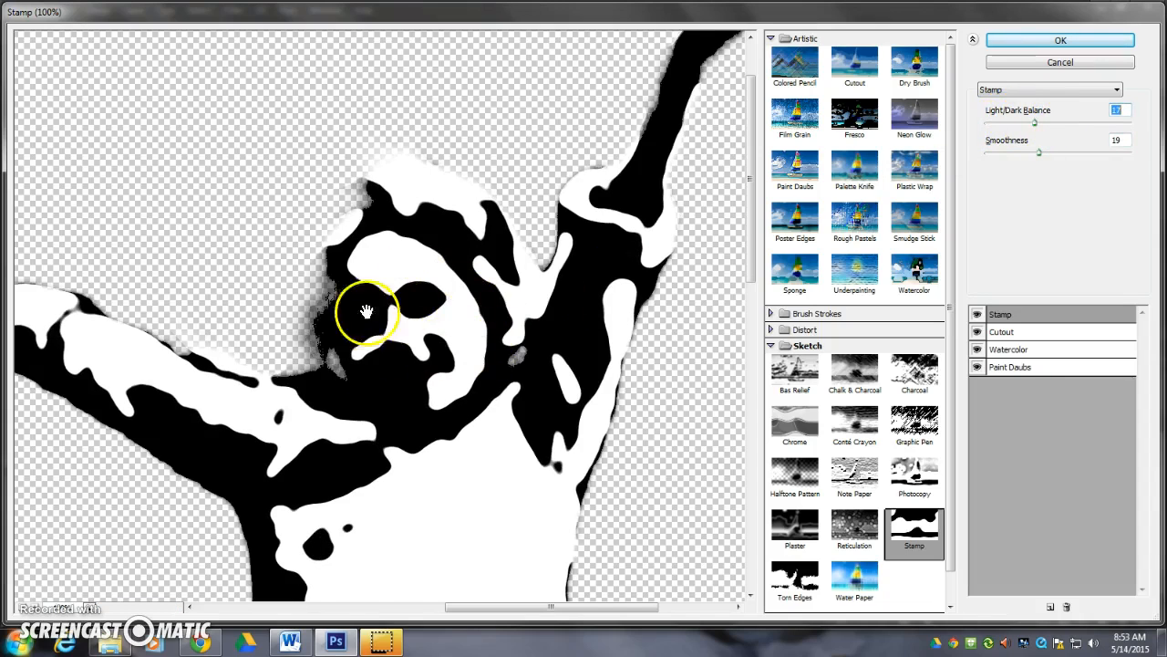
Step: Preview the Halftone Pattern and Torn Edges filters on the child, and leave the Filter Gallery without applying any effect
click(792, 488)
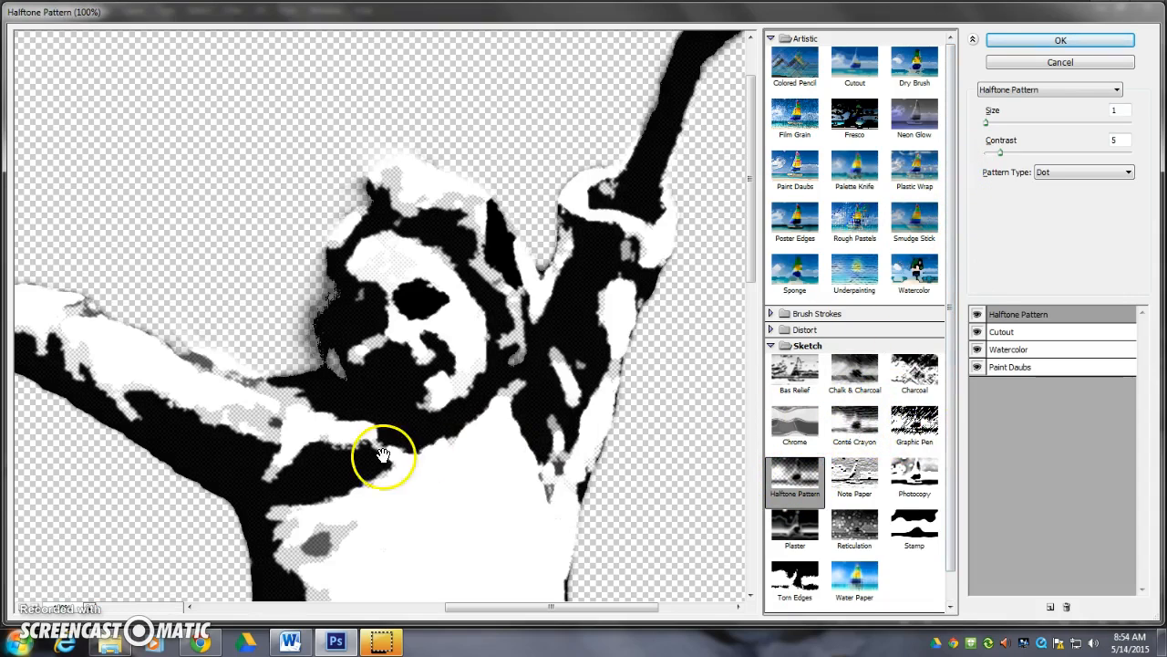
scroll(948, 392, down, 1)
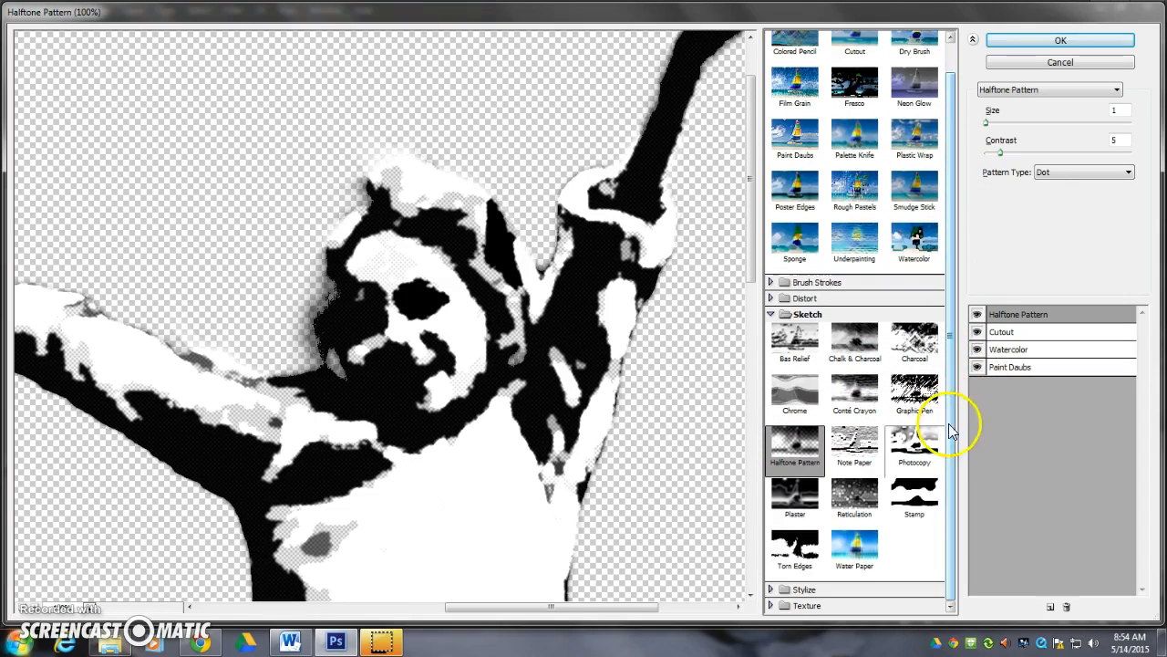
click(790, 547)
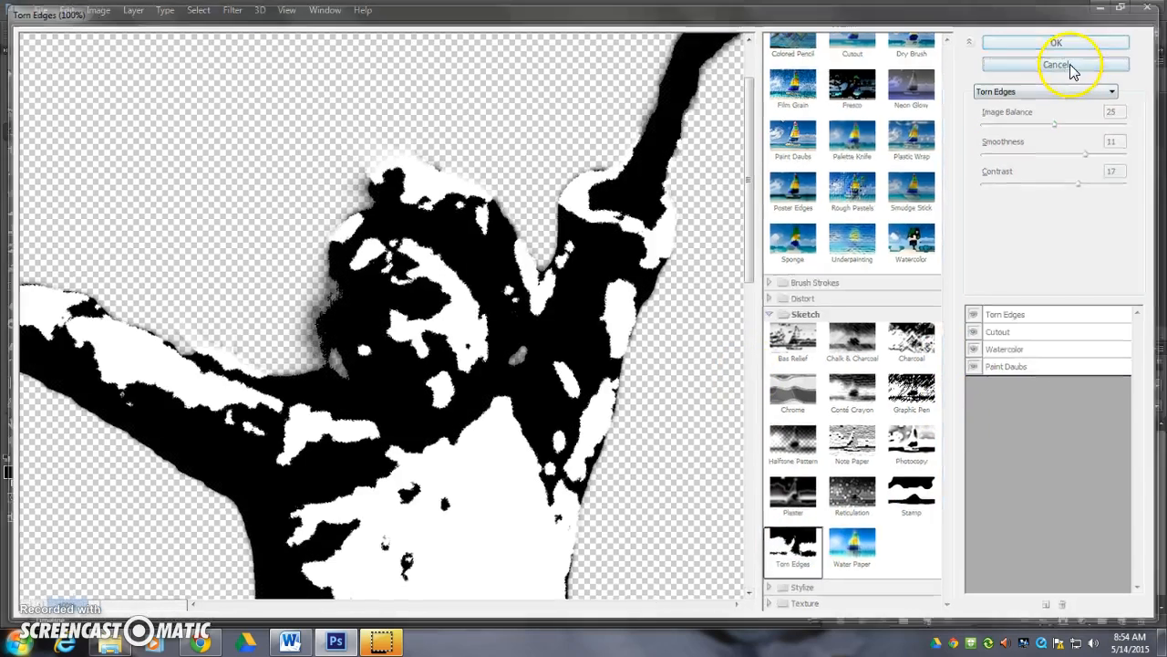
click(1065, 64)
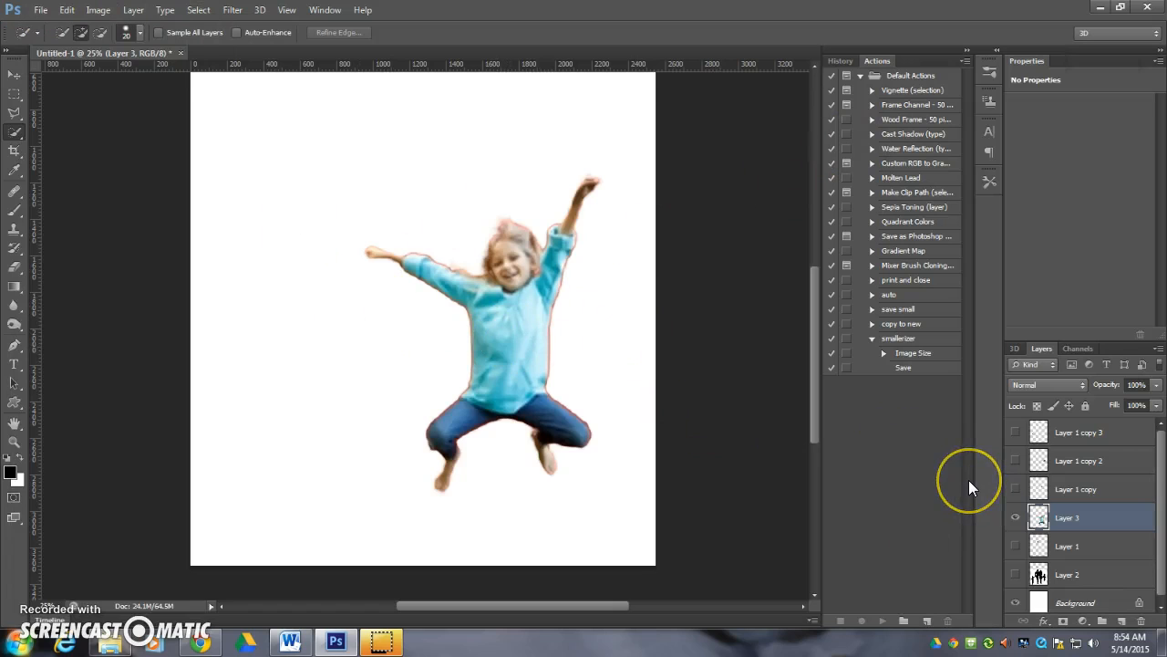
Step: Duplicate the child cutout layer and apply a Threshold adjustment at level 175 to the copy
key(ctrl+j)
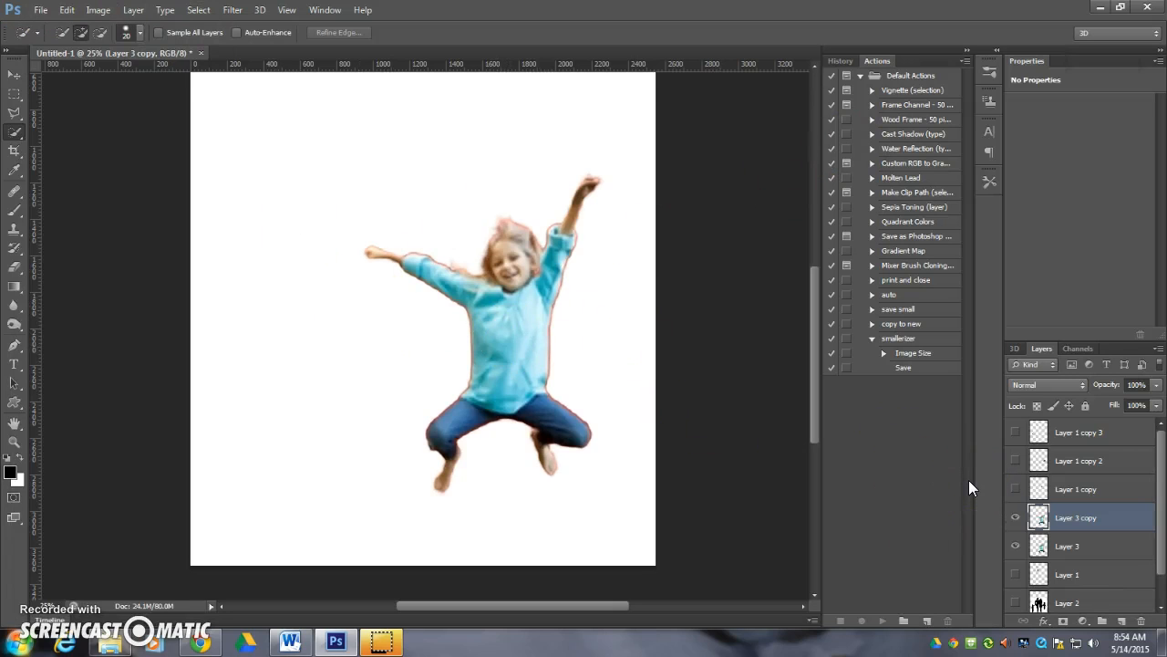
click(133, 10)
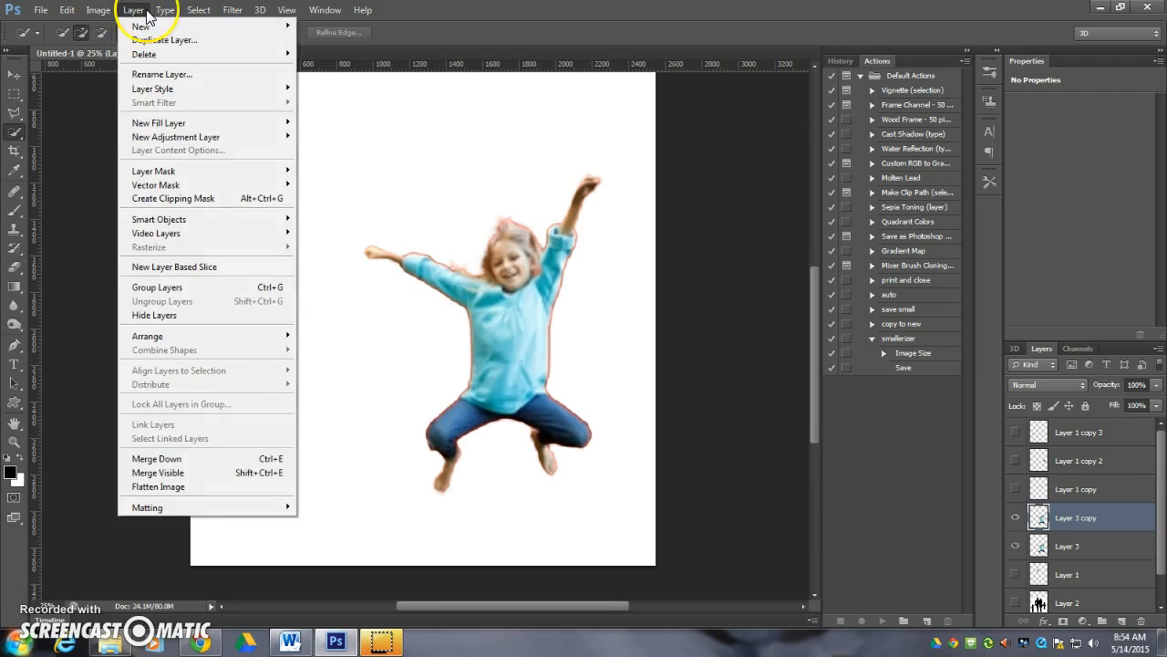
click(107, 11)
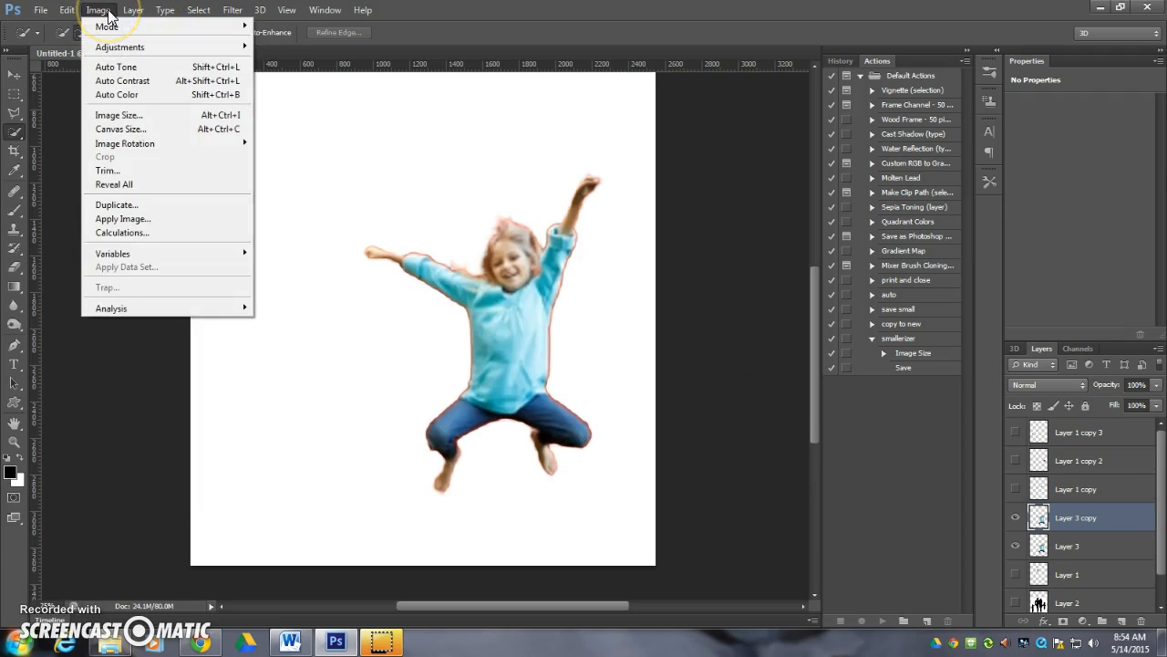
mouse_move(114, 50)
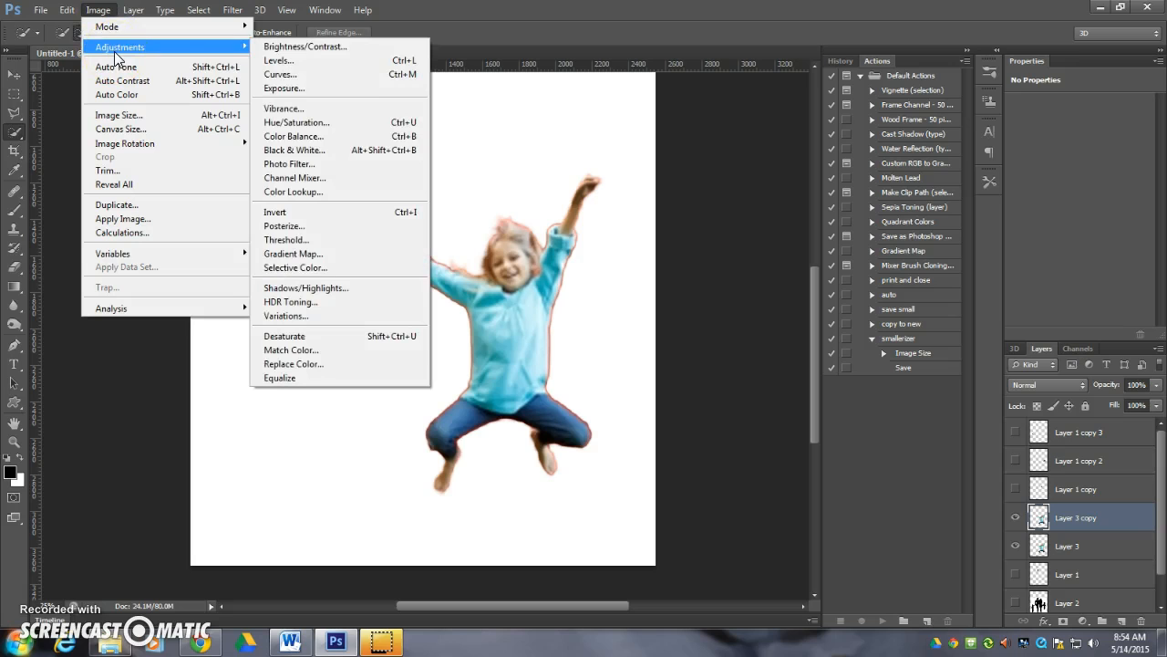
click(310, 242)
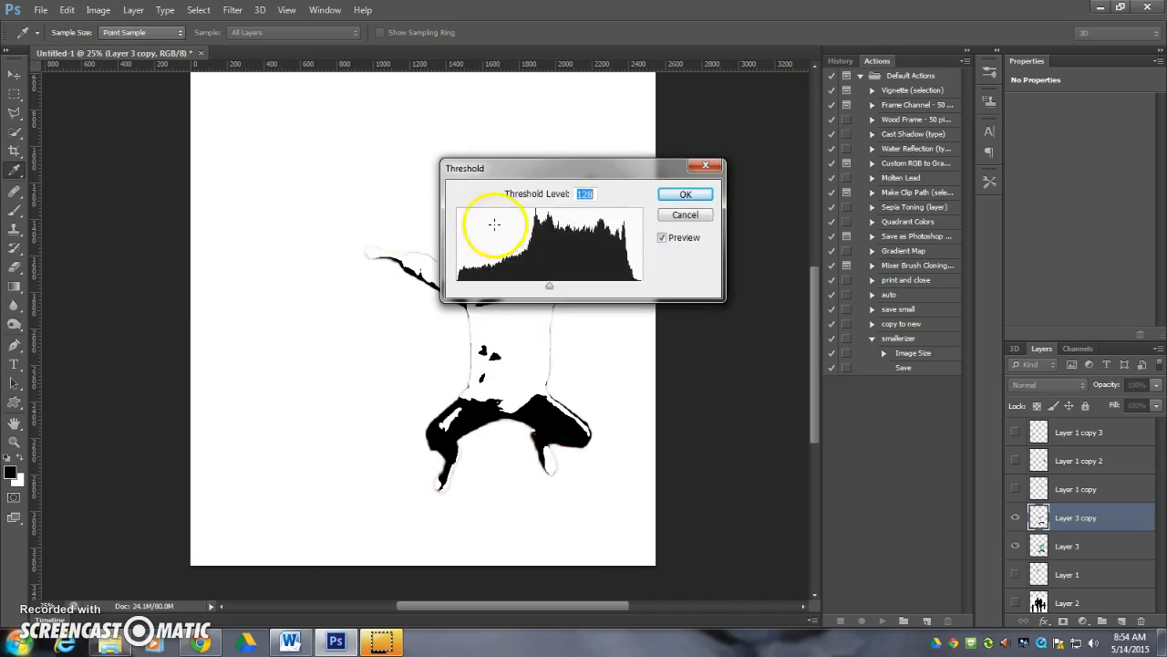
drag(543, 169, 699, 163)
drag(706, 282, 740, 284)
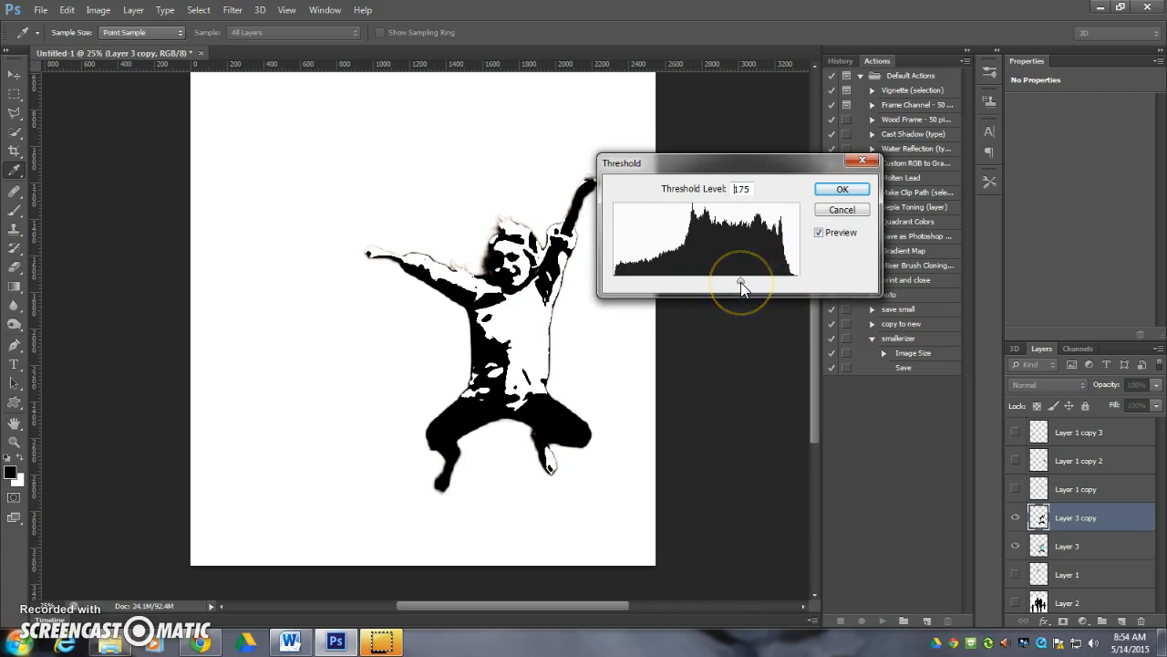
click(842, 189)
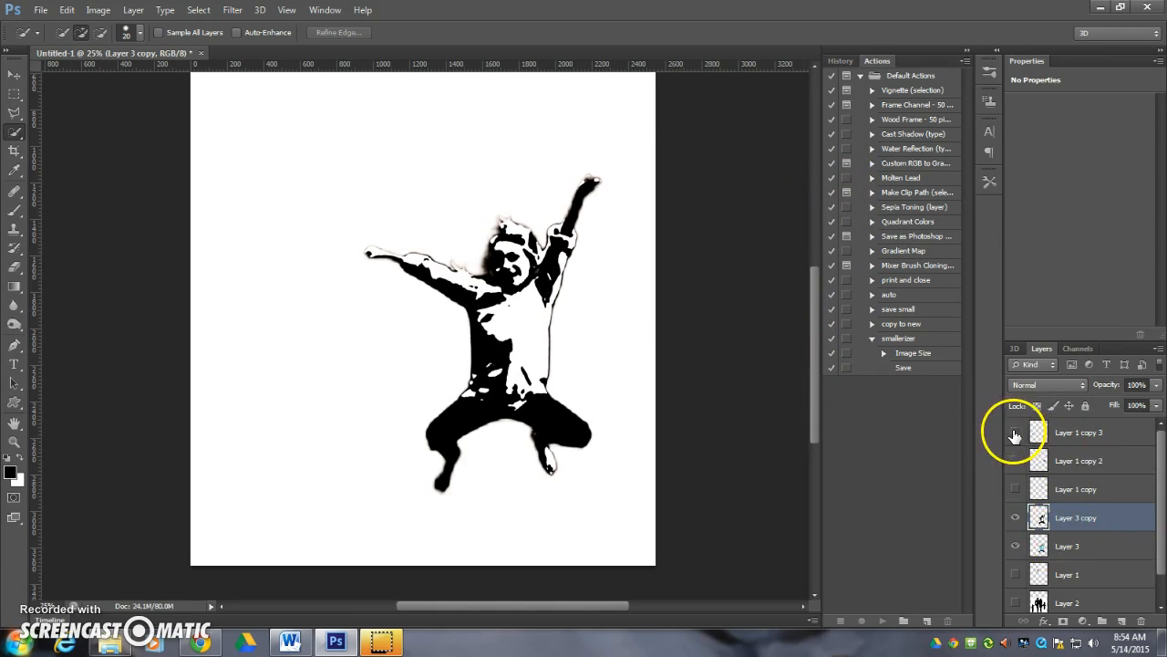
Step: Switch to the browser, copy the enlarged barcode image from the barcode image results, and paste it into the Photoshop document
key(alt+Tab)
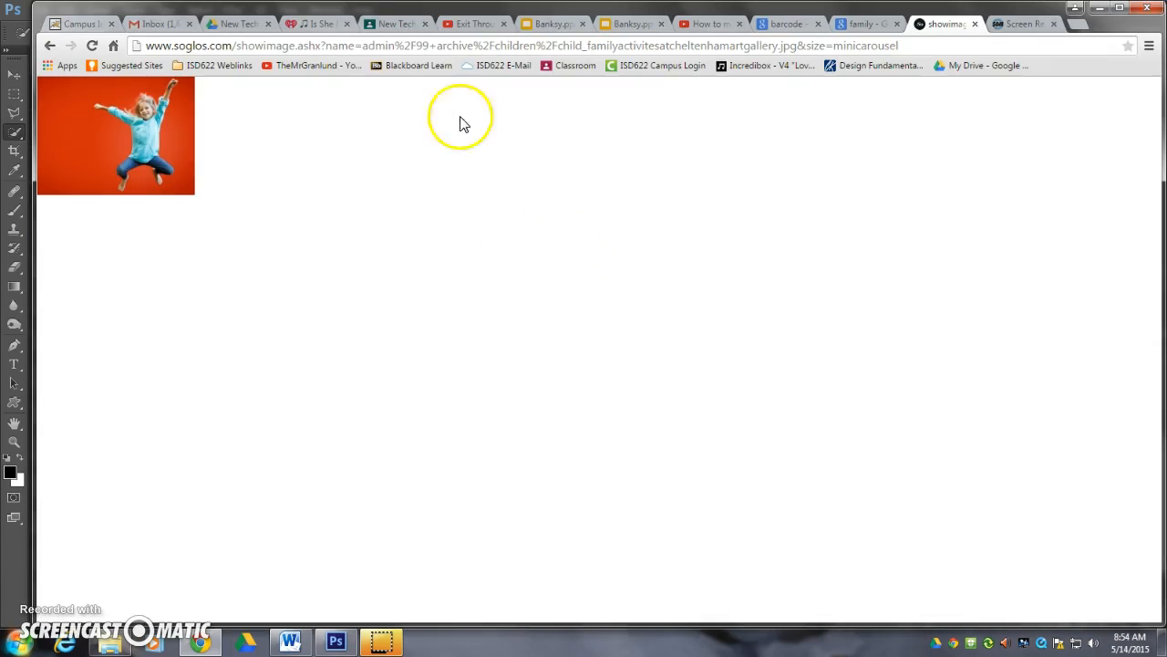
click(783, 24)
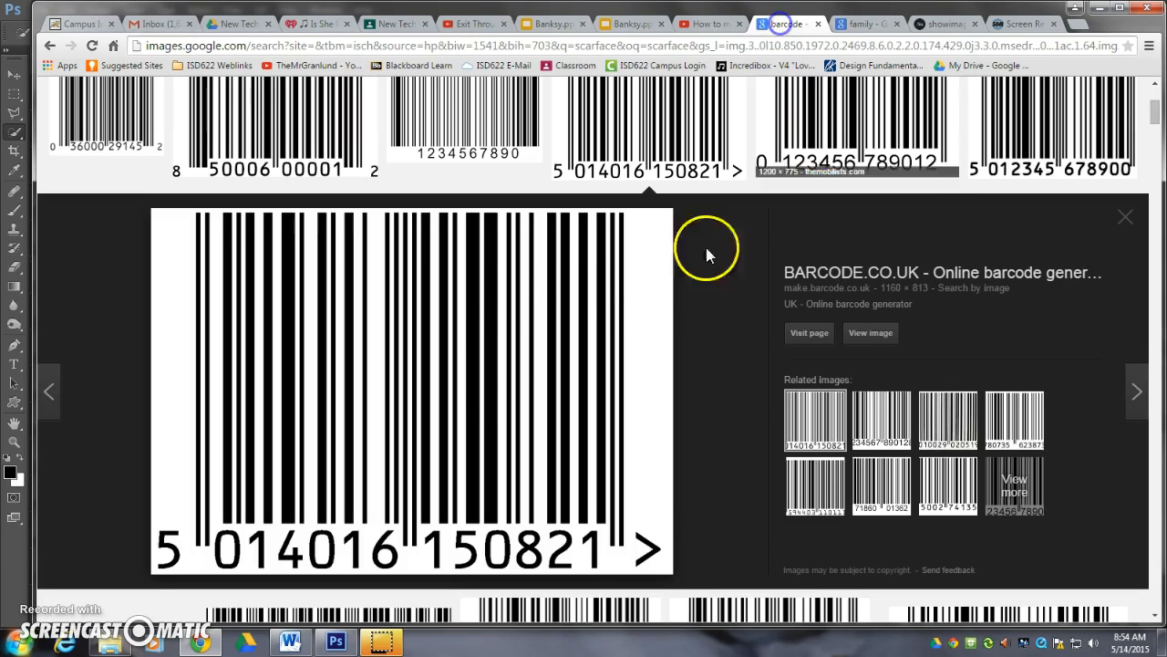
right_click(491, 374)
click(569, 516)
key(alt+Tab)
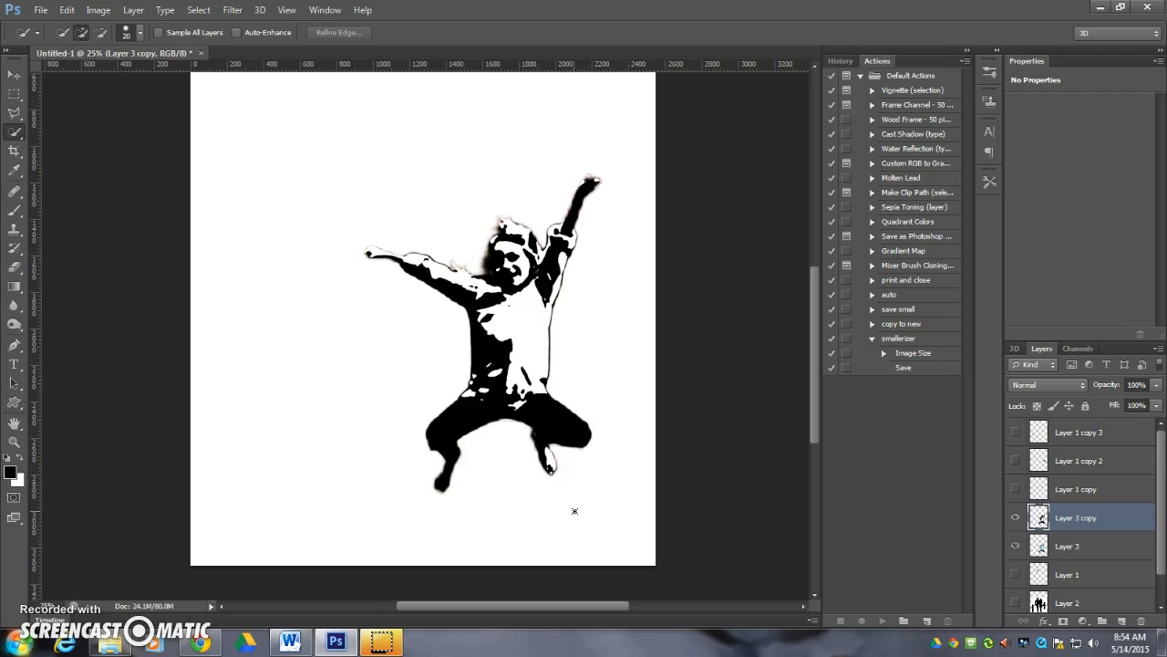
key(ctrl+v)
Step: Free-transform the barcode, shrinking and rotating it so that its lower edge spans the child's two raised hands
key(ctrl+t)
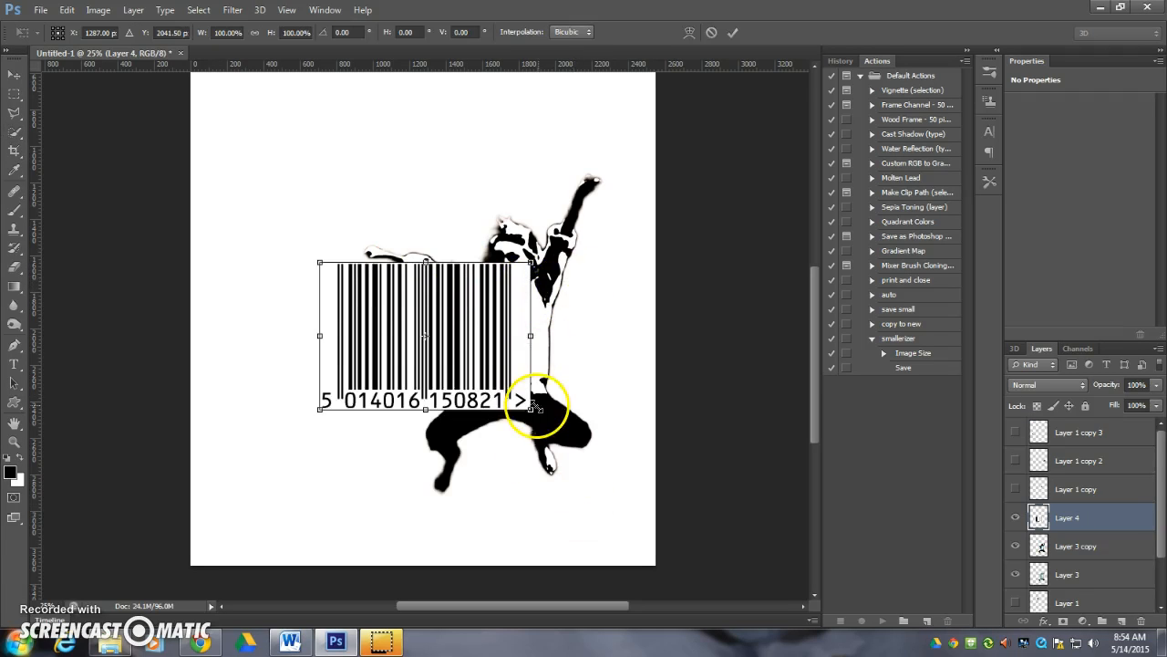
drag(545, 420, 570, 357)
drag(468, 338, 506, 234)
drag(538, 111, 486, 196)
drag(457, 288, 595, 179)
Step: Warp the barcode into a waving flag shape and move its layer beneath the black-and-white child layer
click(690, 34)
drag(426, 169, 290, 206)
drag(359, 215, 365, 210)
drag(472, 117, 387, 104)
drag(386, 152, 520, 191)
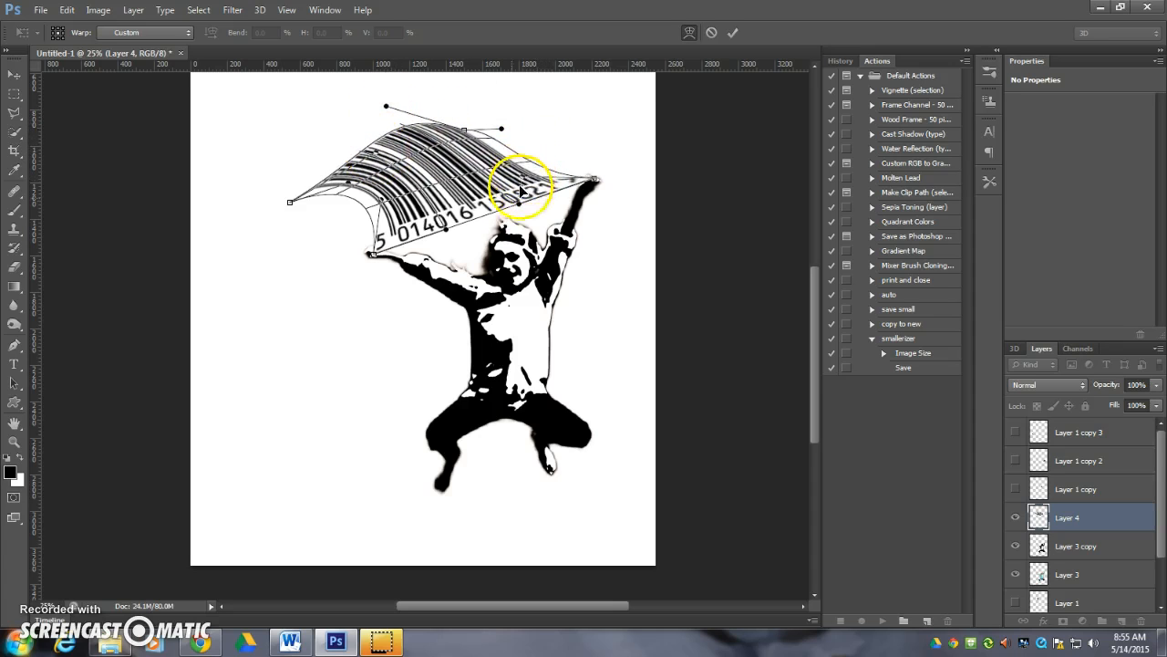
click(733, 33)
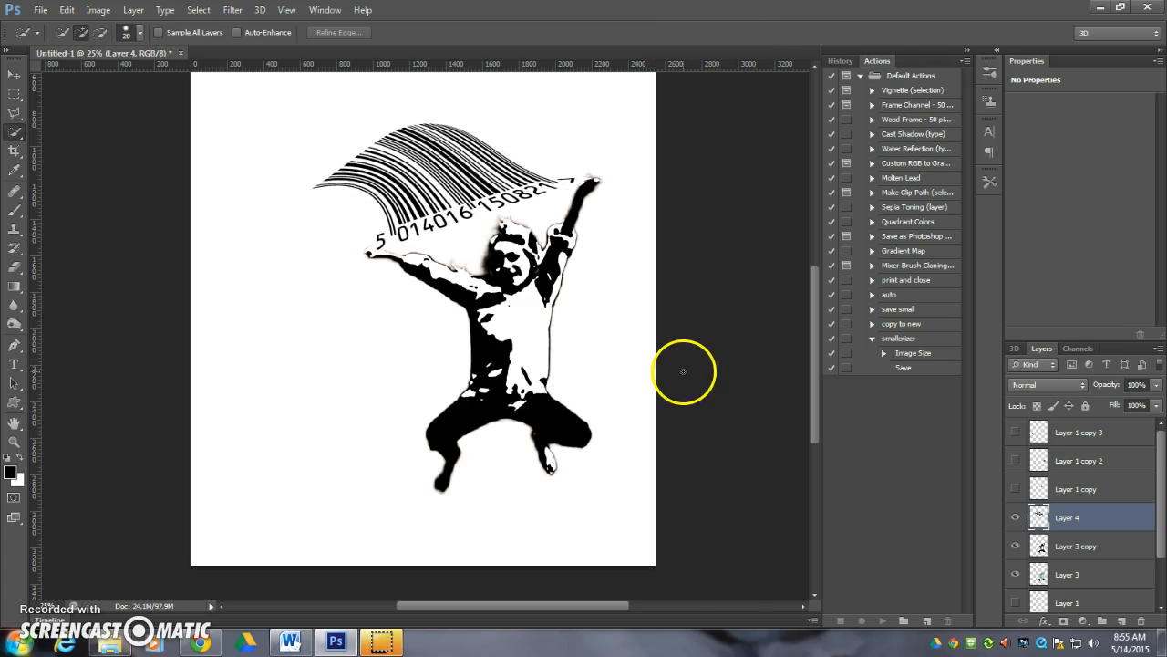
drag(1091, 519, 1094, 561)
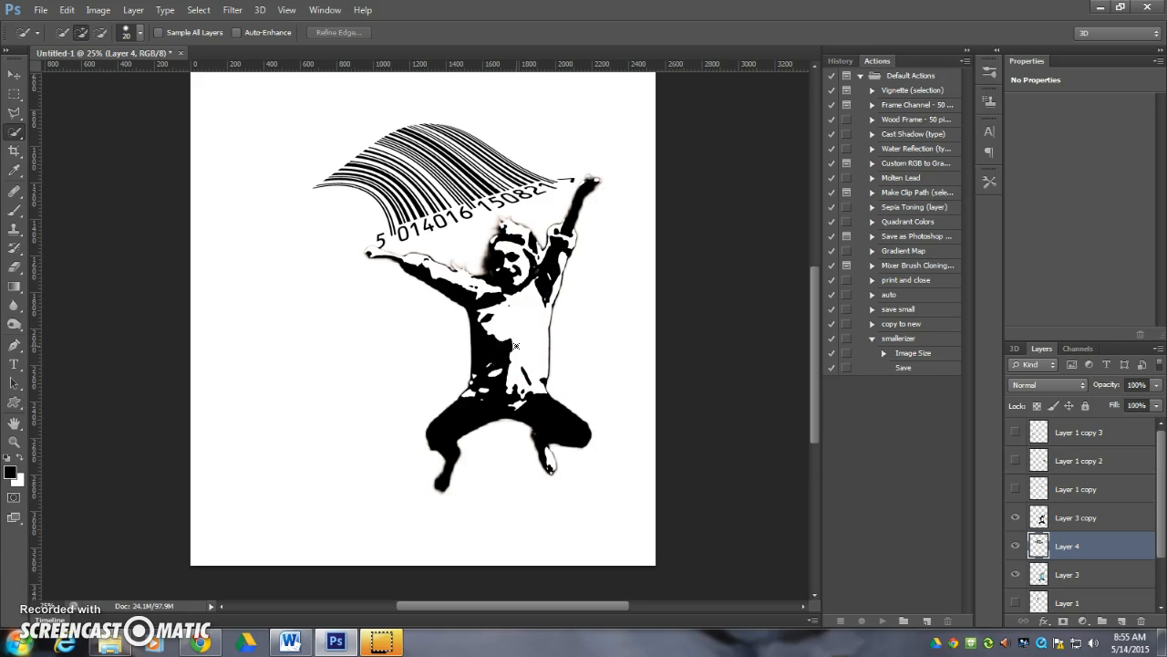
Step: Switch to the browser and search Google Images for "spray paint"
key(alt+Tab)
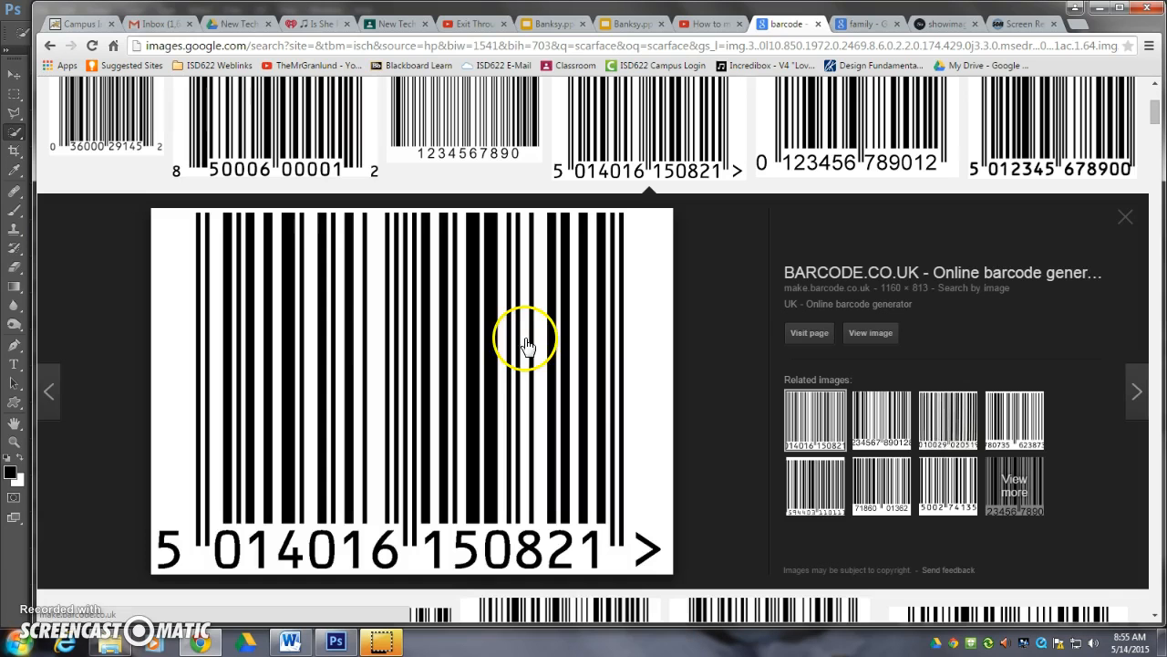
scroll(690, 269, up, 3)
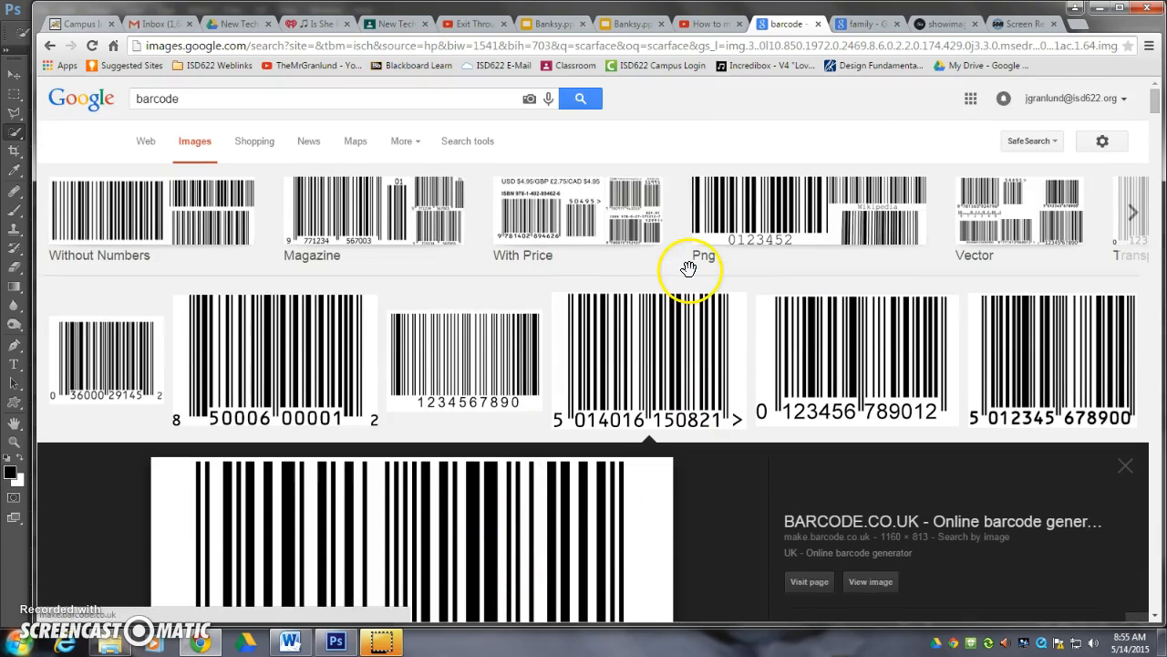
double_click(229, 100)
text(spr)
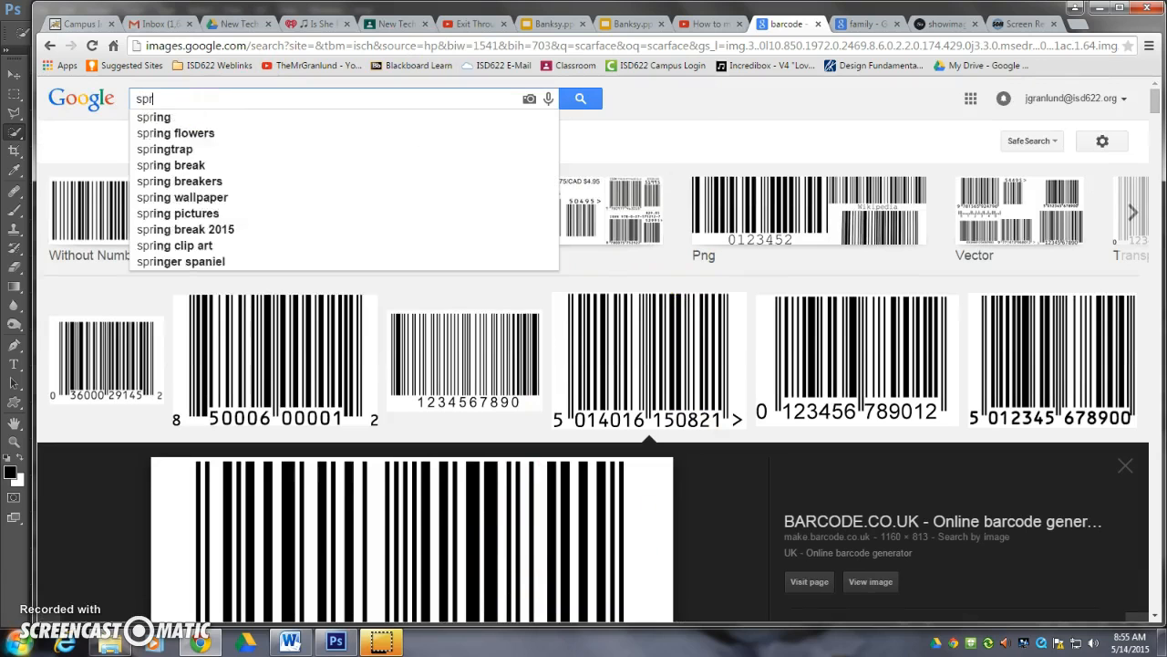
text(ay paint)
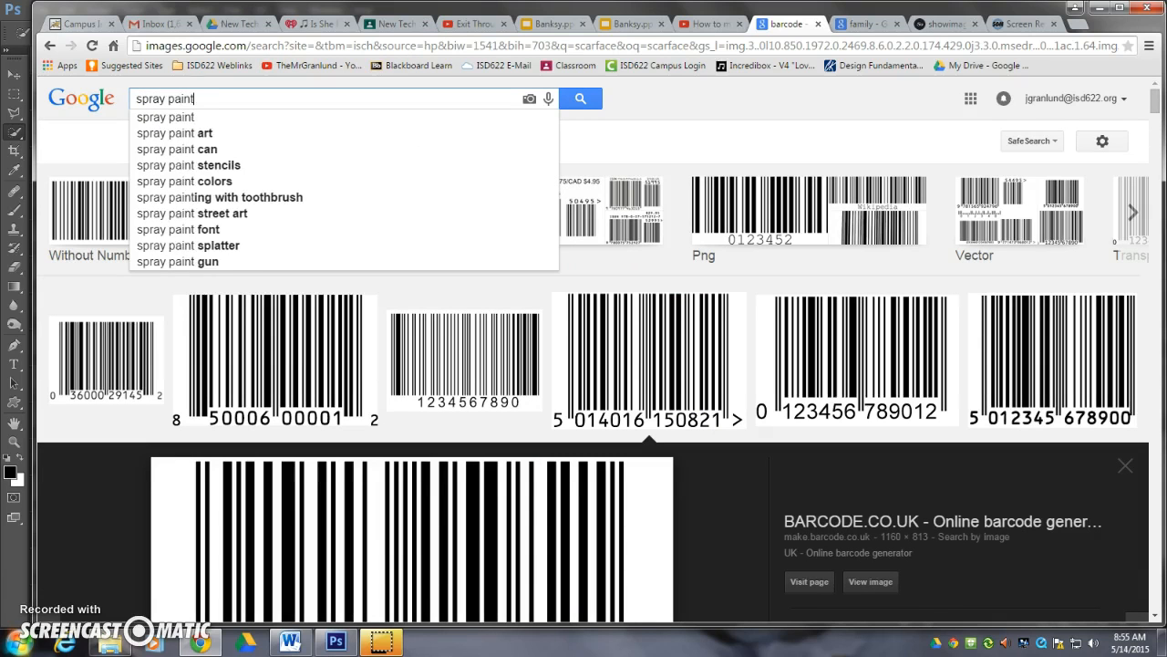
key(Return)
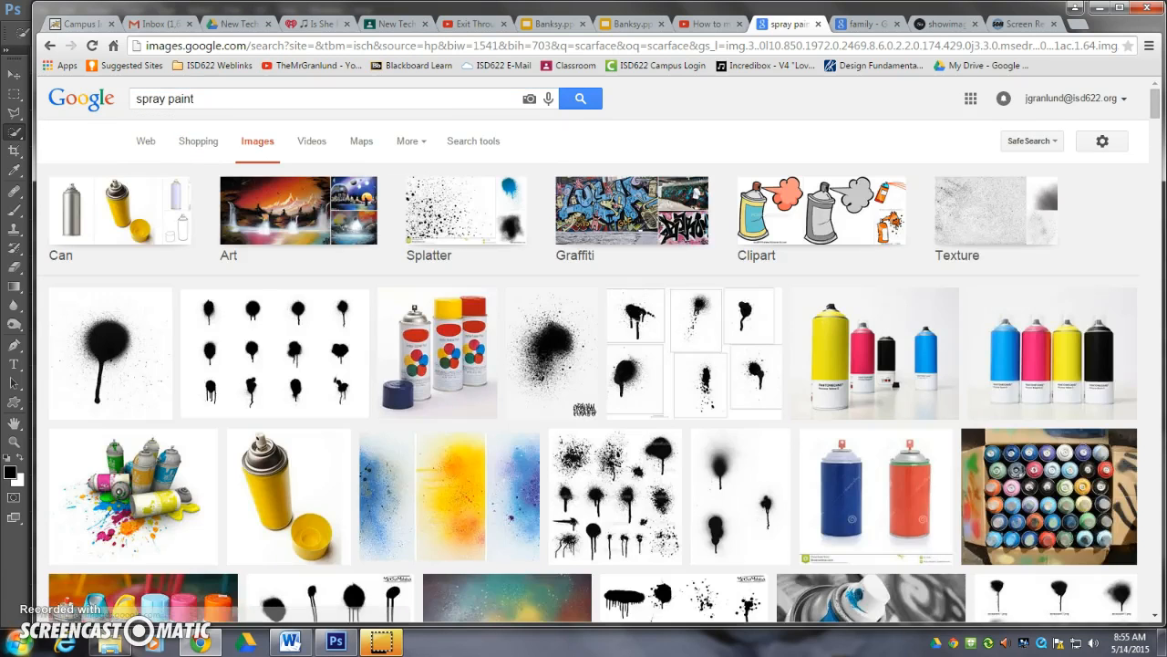
Step: Copy the drippy black spray paint splat into the Photoshop document and place copies of it at the child's raised hand and knees
click(138, 337)
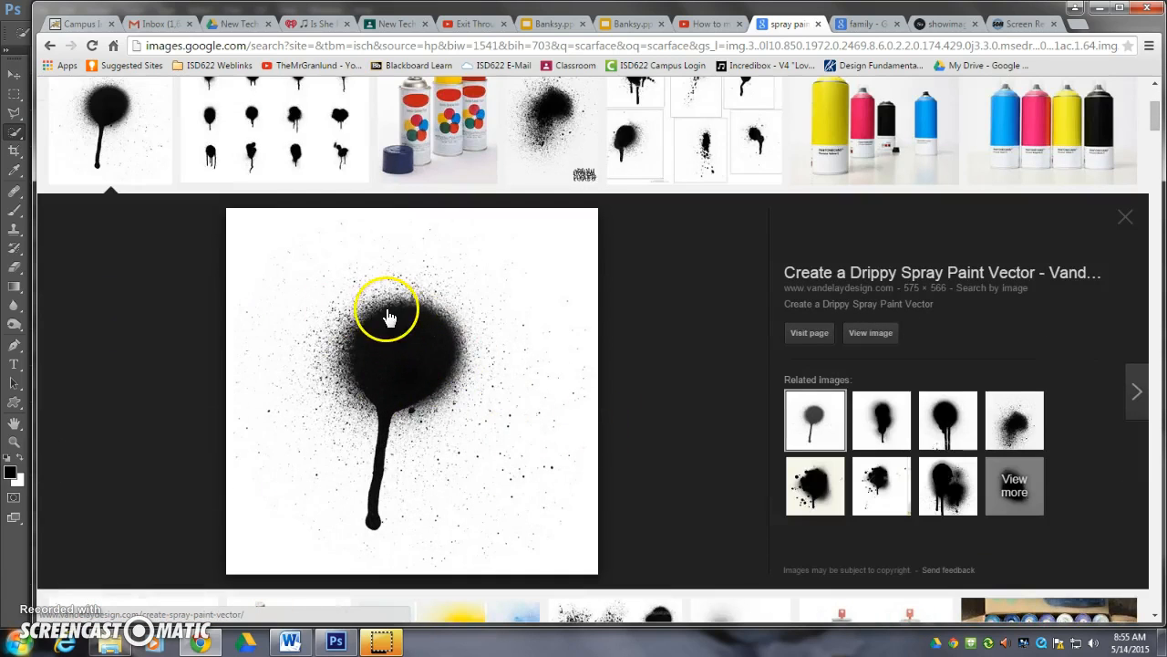
right_click(515, 386)
click(613, 526)
key(alt+Tab)
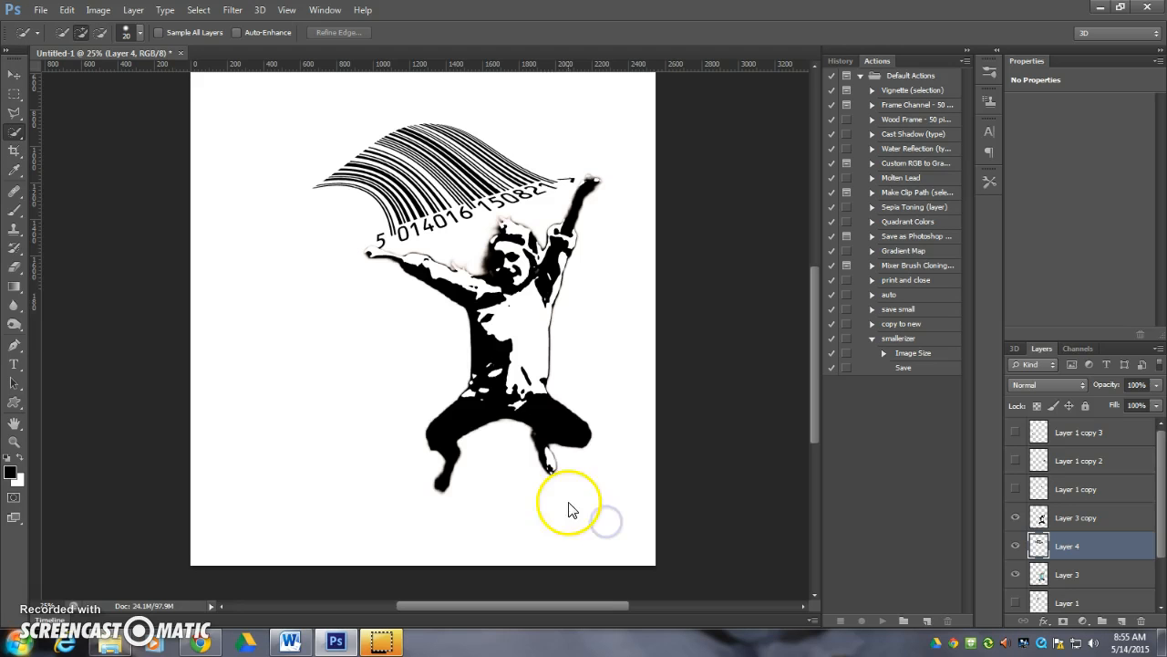
key(ctrl+v)
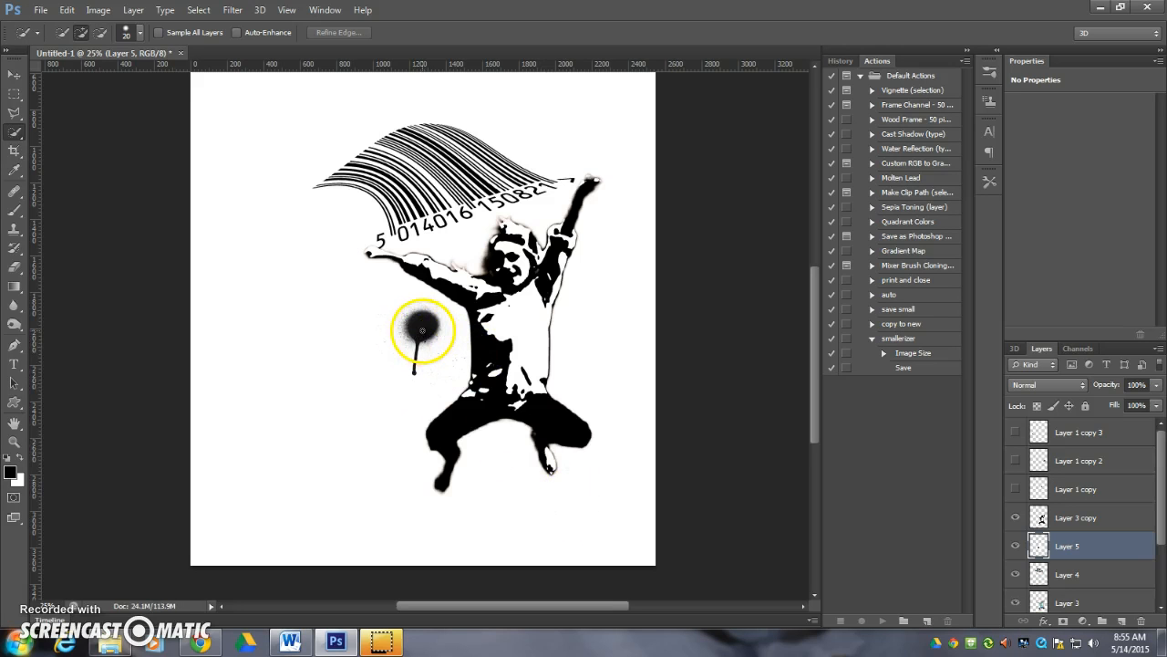
key(v)
mouse_move(419, 332)
mouse_down()
mouse_move(425, 307)
mouse_move(396, 275)
mouse_move(415, 266)
mouse_move(368, 259)
mouse_move(373, 248)
mouse_move(439, 463)
mouse_move(440, 437)
mouse_move(527, 448)
mouse_move(588, 437)
mouse_move(456, 318)
mouse_move(467, 324)
mouse_move(472, 310)
mouse_move(483, 421)
mouse_move(469, 416)
mouse_move(524, 424)
mouse_move(513, 416)
mouse_move(539, 411)
mouse_move(568, 261)
mouse_move(600, 181)
mouse_move(594, 188)
mouse_up()
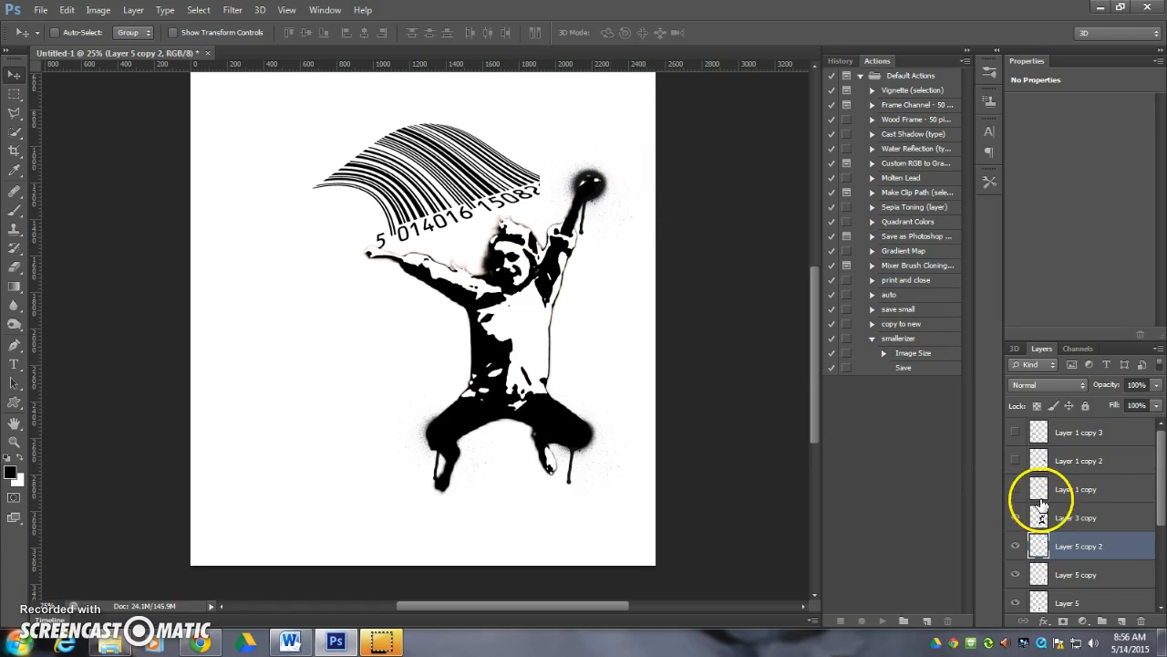
Step: Set the blend mode of all three spray paint layers to Multiply
click(1049, 384)
click(1031, 54)
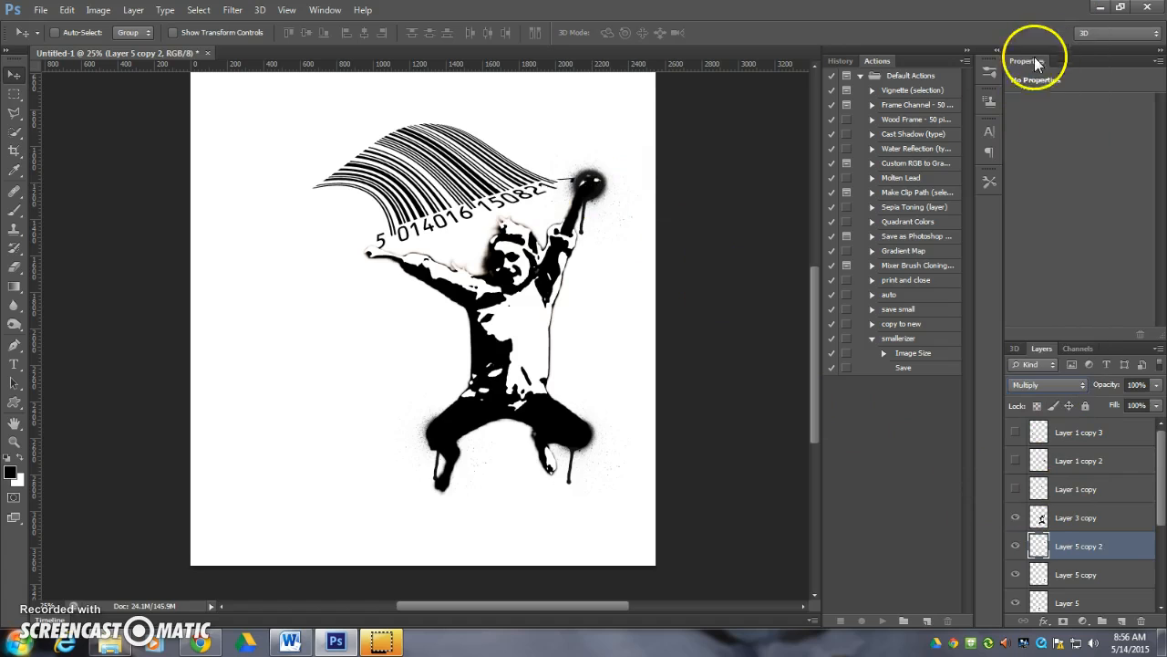
click(1081, 573)
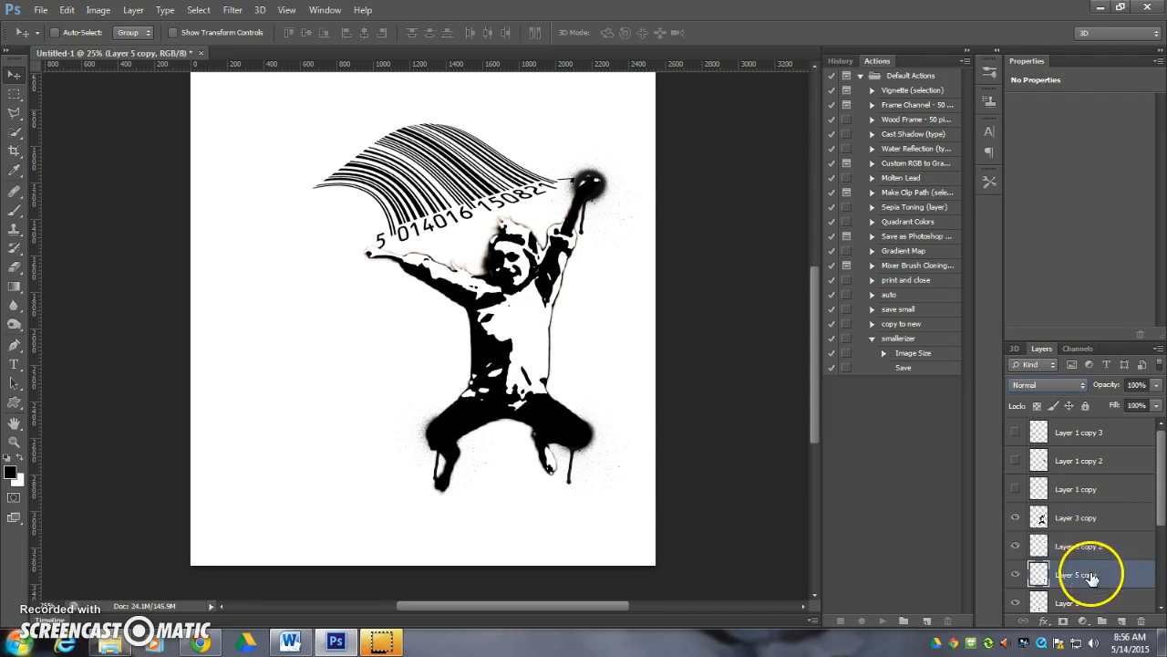
click(1056, 386)
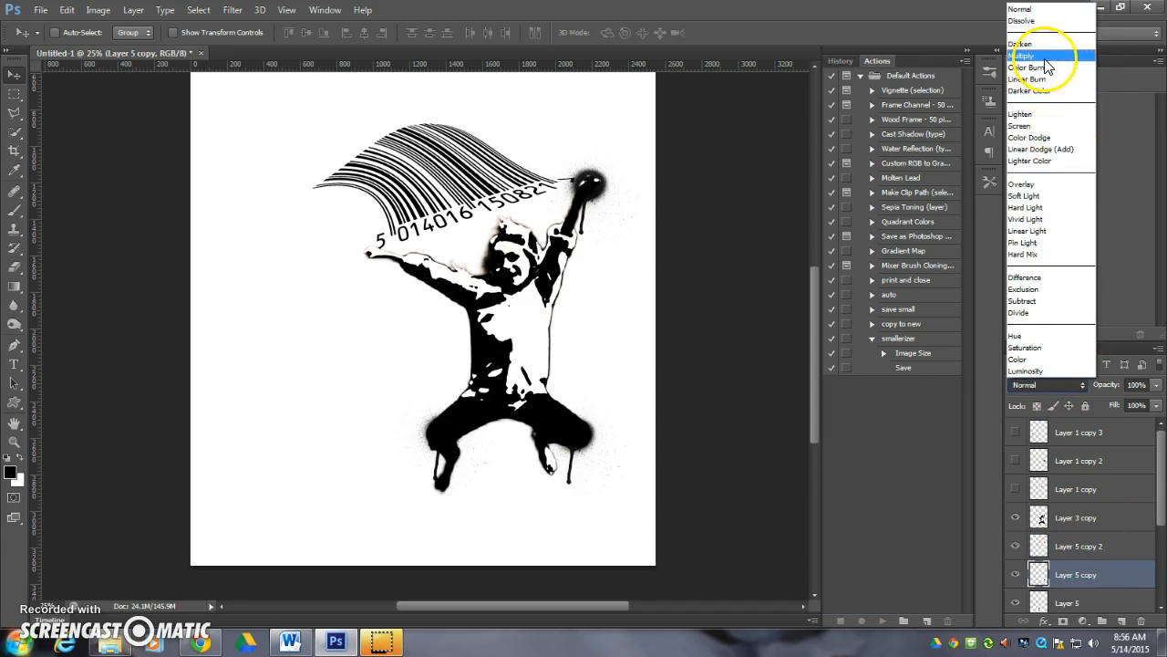
click(1026, 56)
scroll(1118, 585, down, 1)
click(1105, 577)
click(1058, 384)
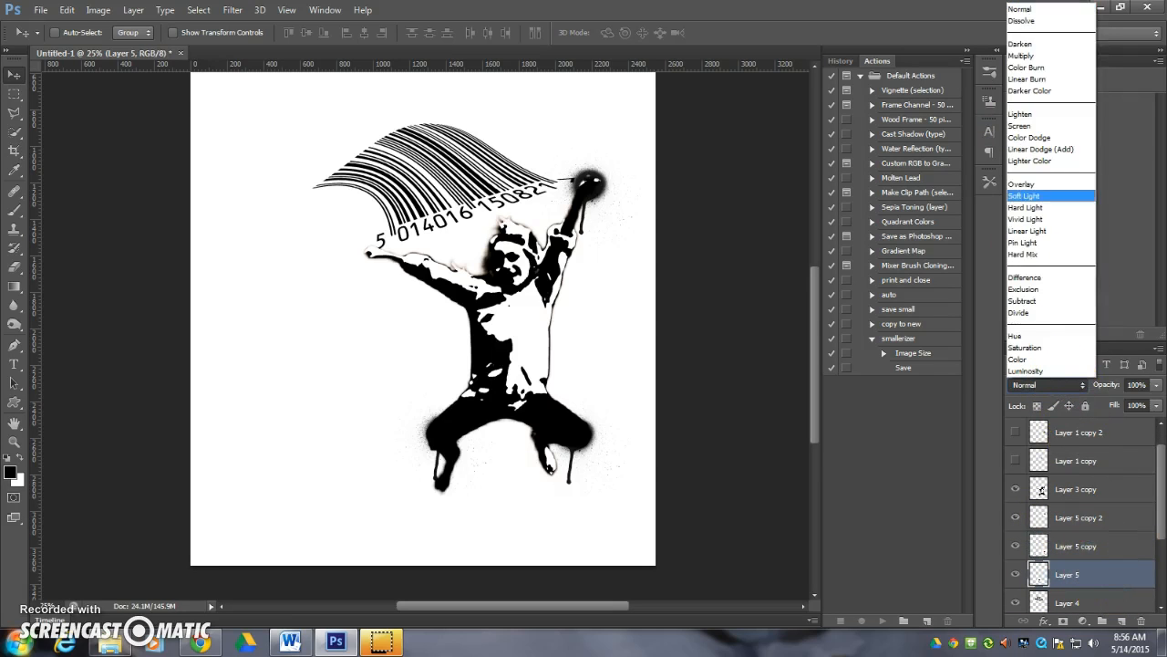
click(1028, 55)
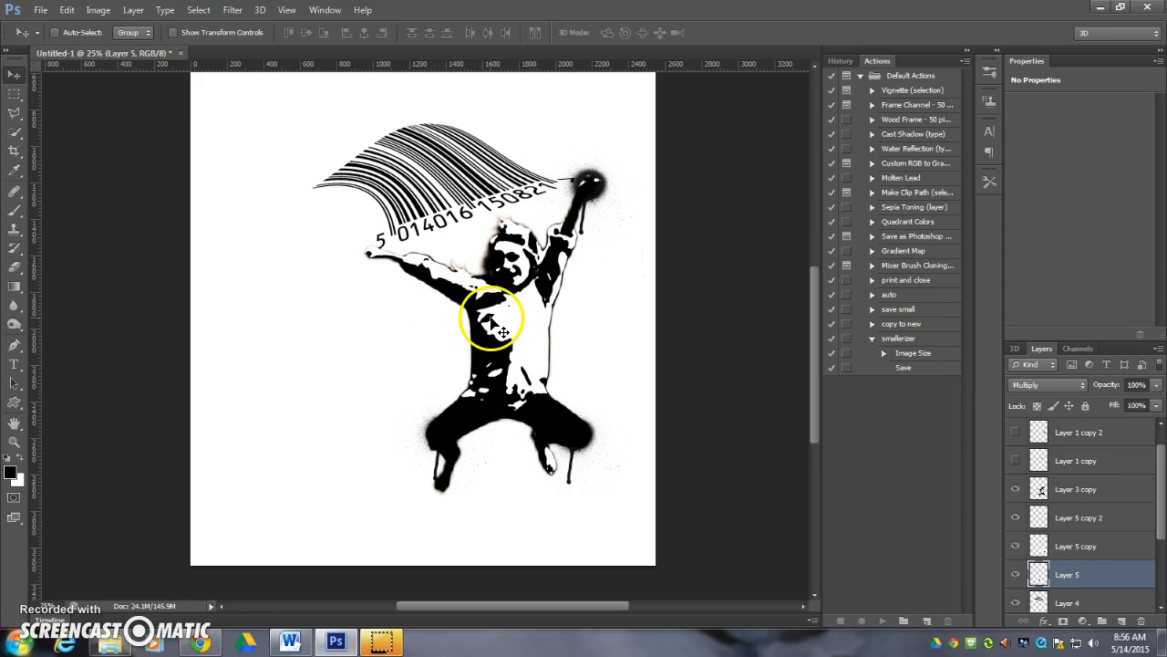
Step: Group the child, spray paint and barcode layers together
click(1128, 498)
shift+click(1100, 601)
scroll(1140, 529, down, 3)
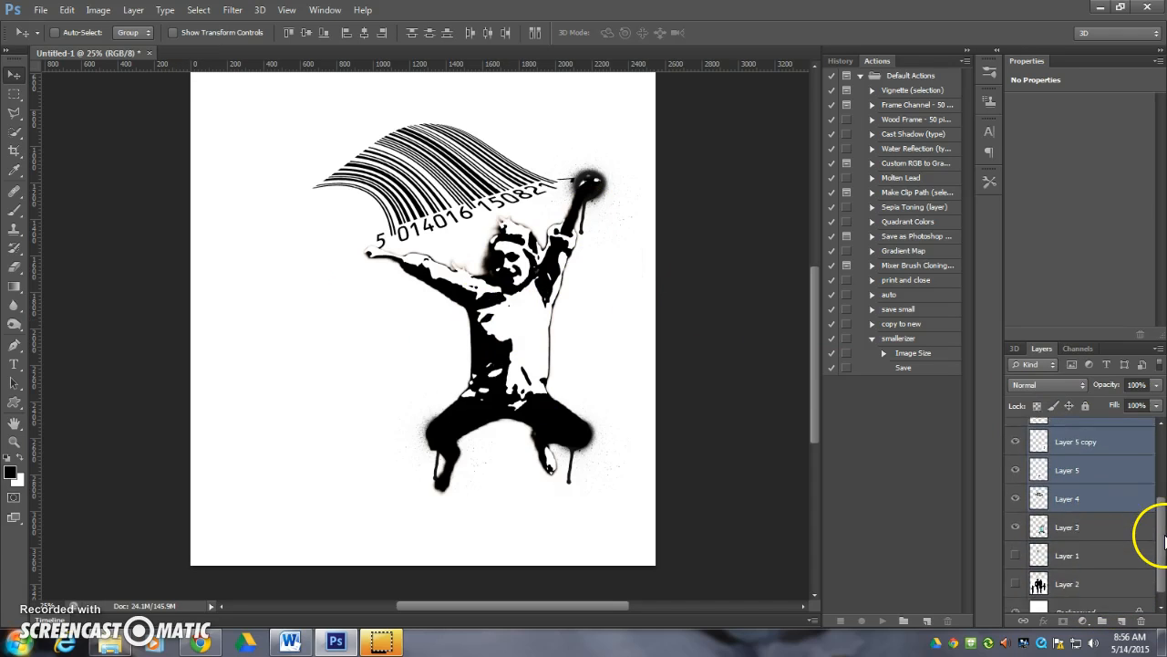
mouse_move(1119, 550)
mouse_down()
mouse_move(1099, 555)
mouse_move(1102, 618)
mouse_up()
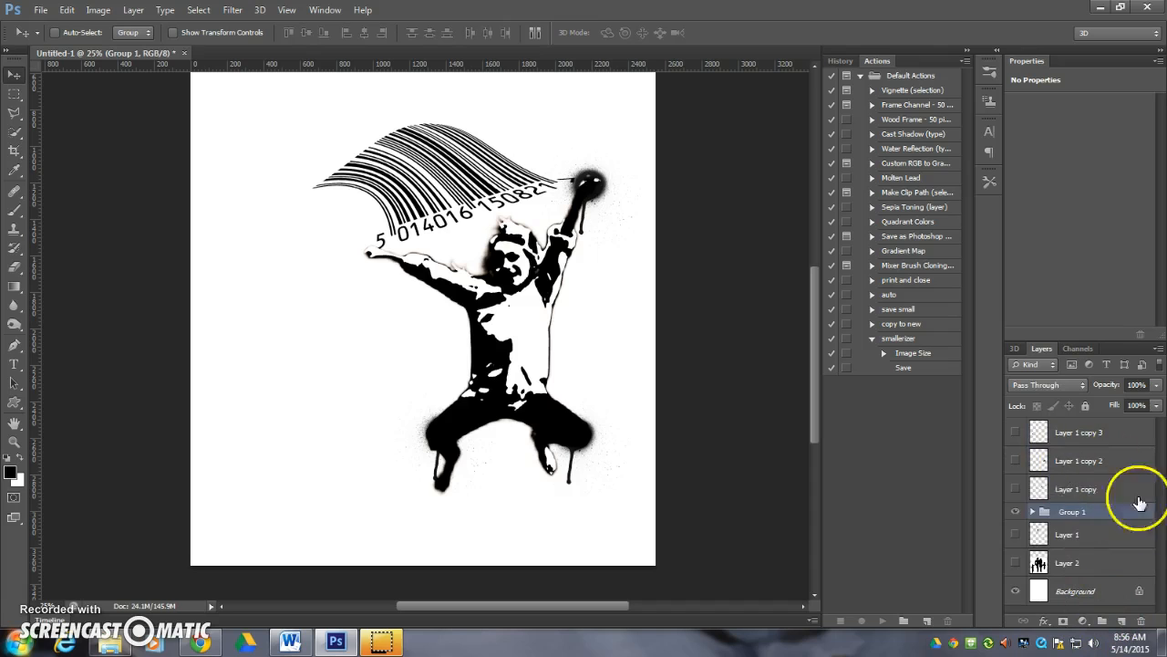
Step: Switch to the browser and search Google Images for "t-shirt"
key(alt+Tab)
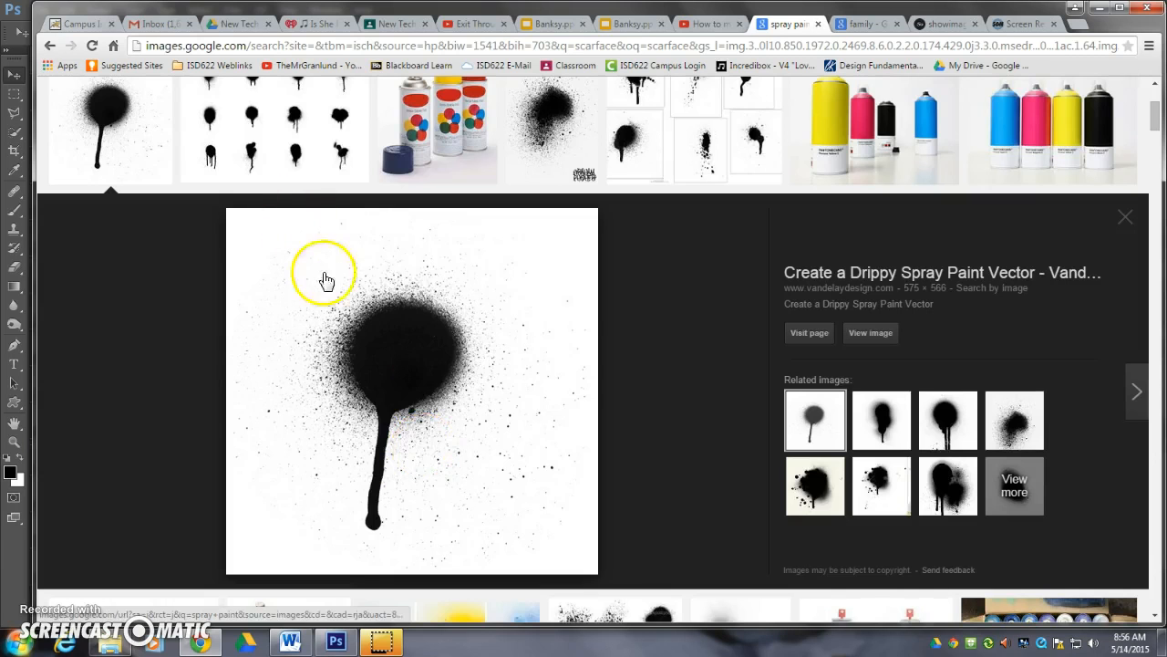
scroll(320, 273, up, 3)
triple_click(279, 98)
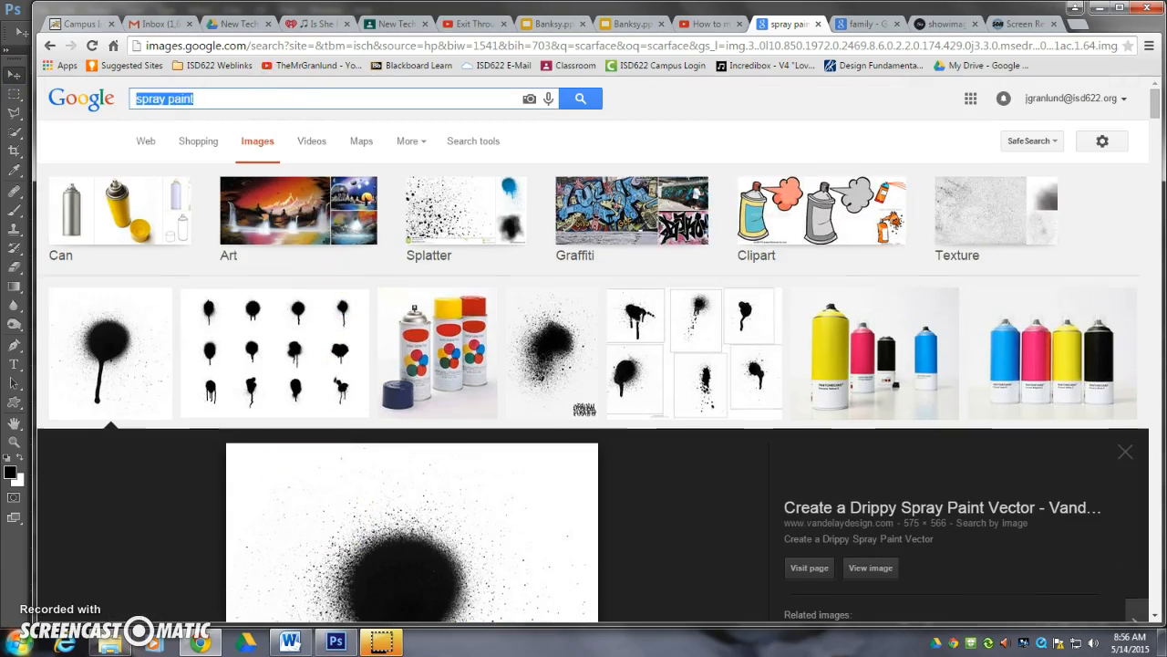
text(t-shirt)
key(Return)
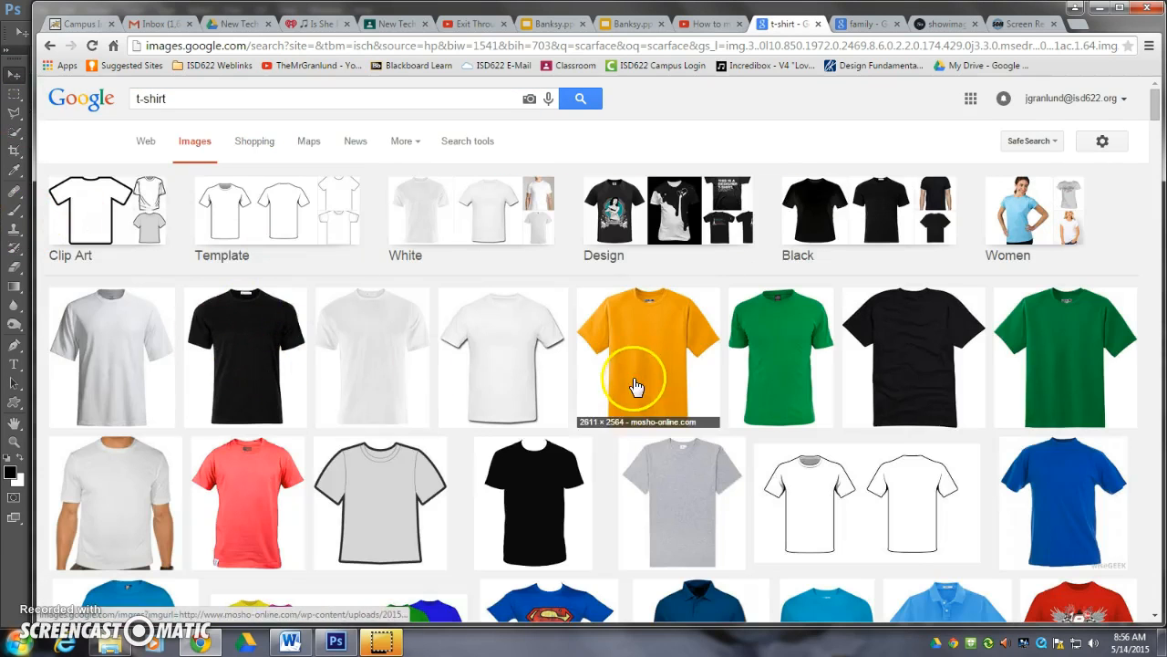
Step: Copy the orange T-shirt image into the Photoshop document and arrange the artwork group above the shirt layer
click(633, 386)
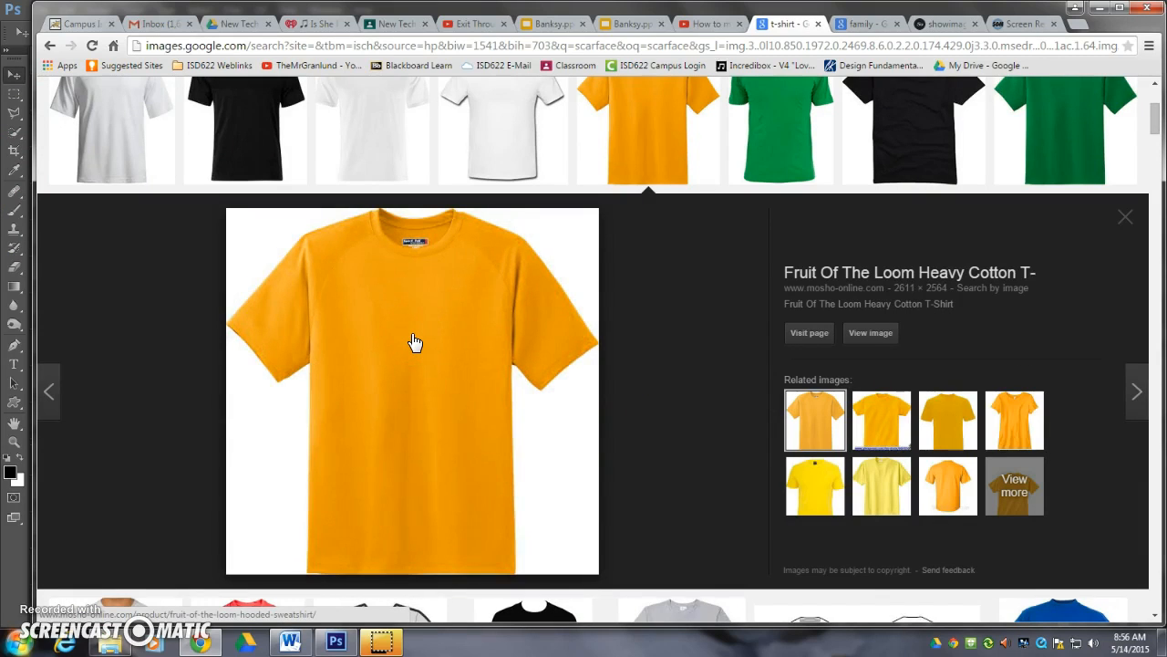
right_click(412, 336)
click(482, 469)
key(alt+Tab)
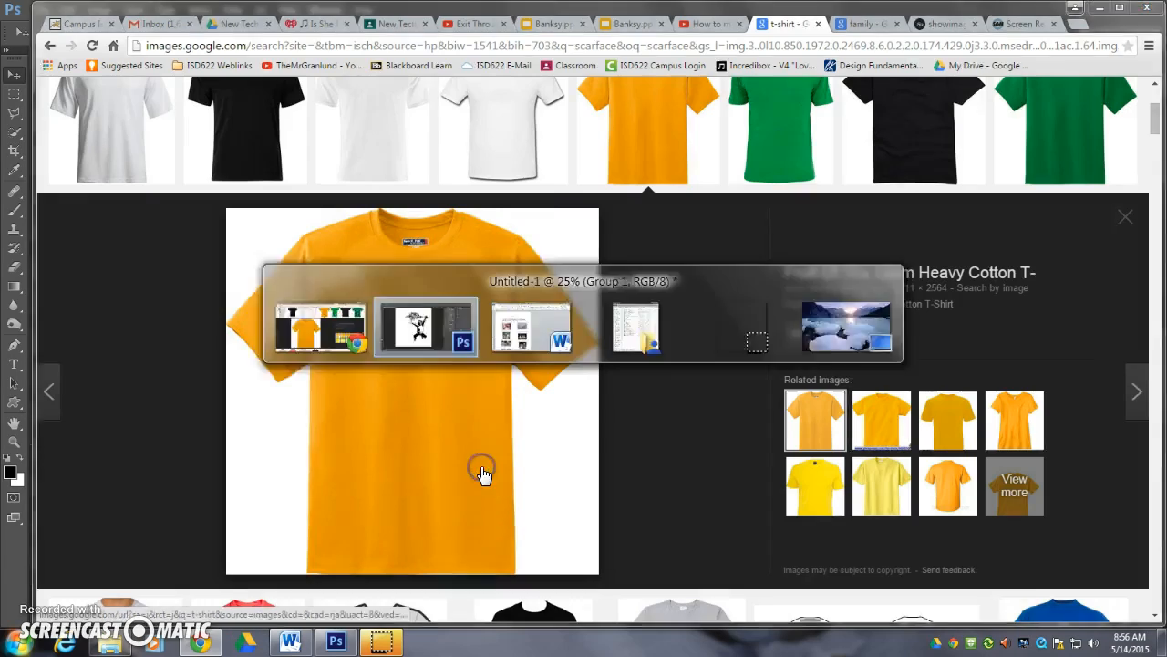
key(ctrl+v)
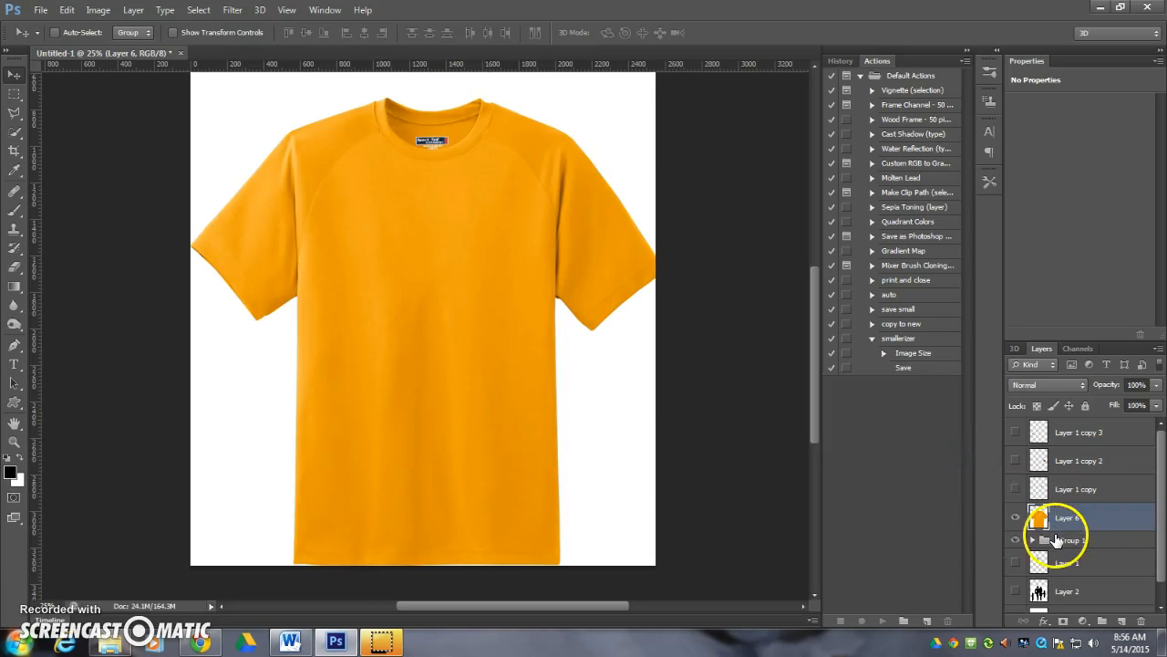
drag(1054, 544, 1049, 506)
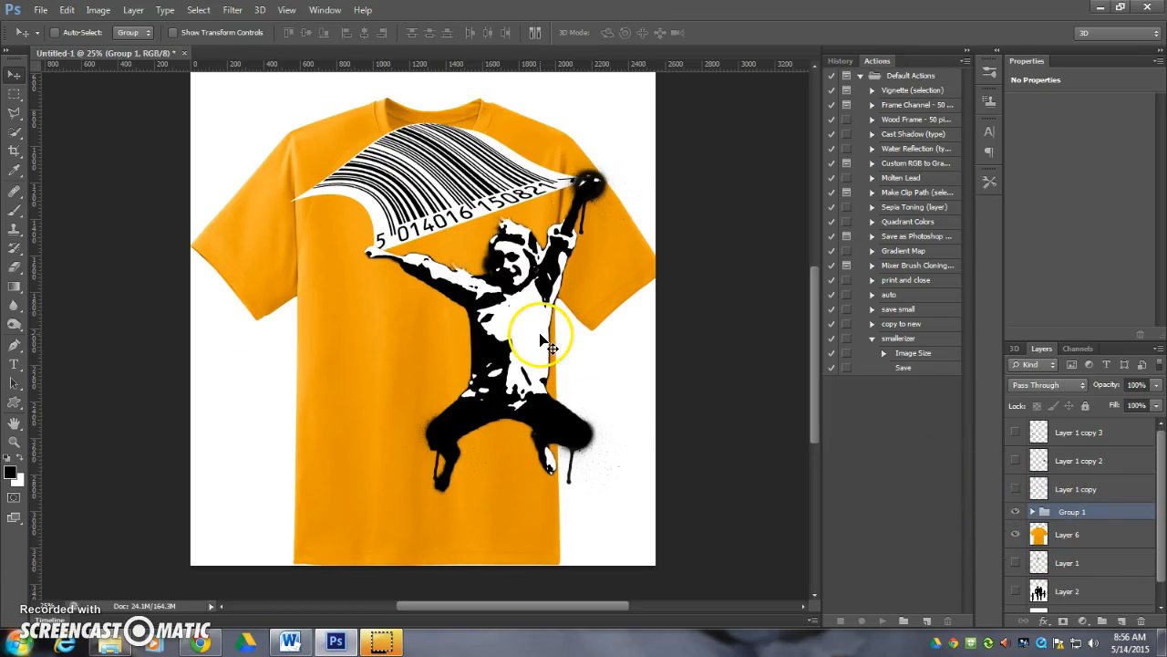
Step: Scale the artwork group down to about 59% and position it in the middle of the T-shirt's front
drag(536, 338, 485, 374)
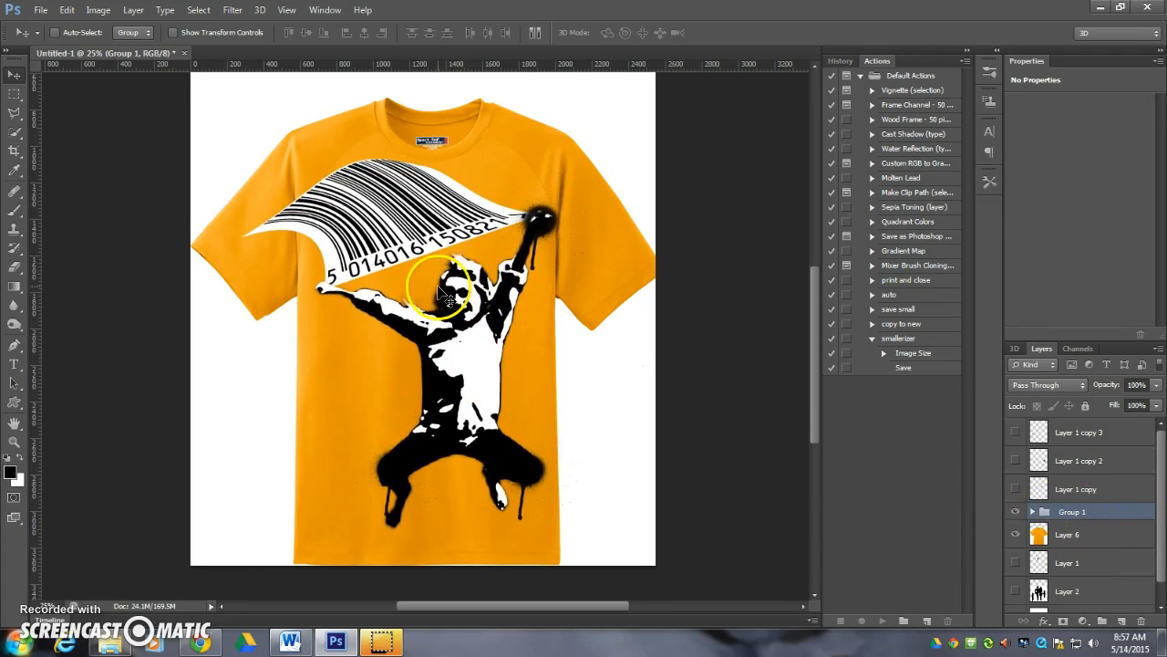
key(ctrl+t)
drag(239, 162, 310, 232)
drag(438, 341, 441, 312)
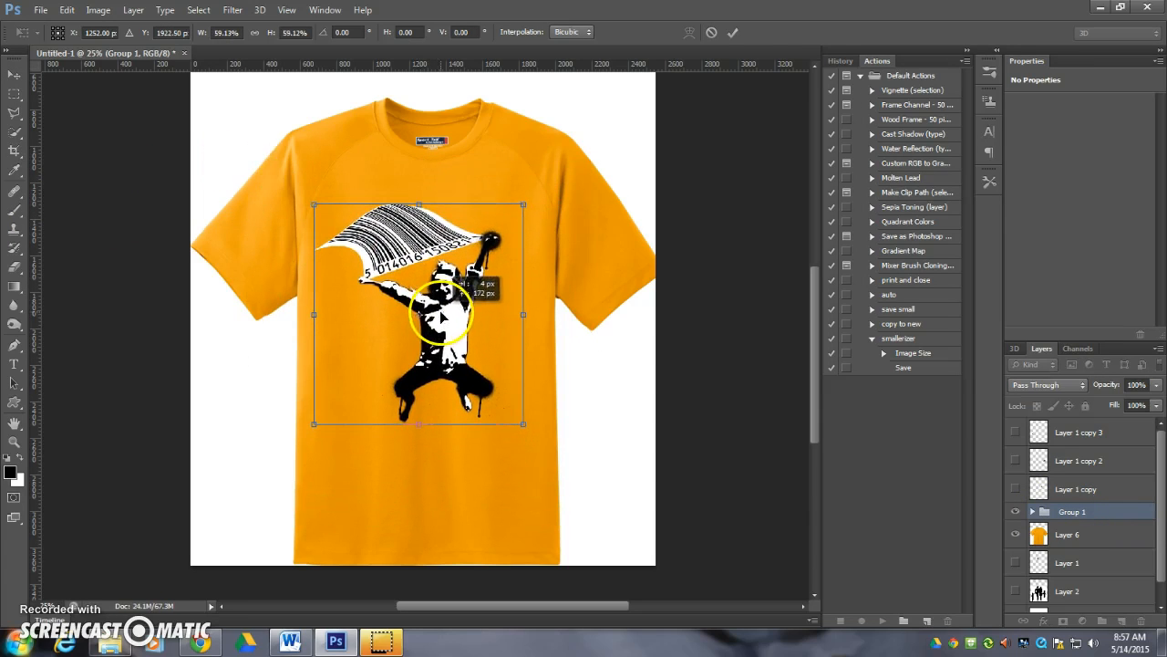
click(734, 33)
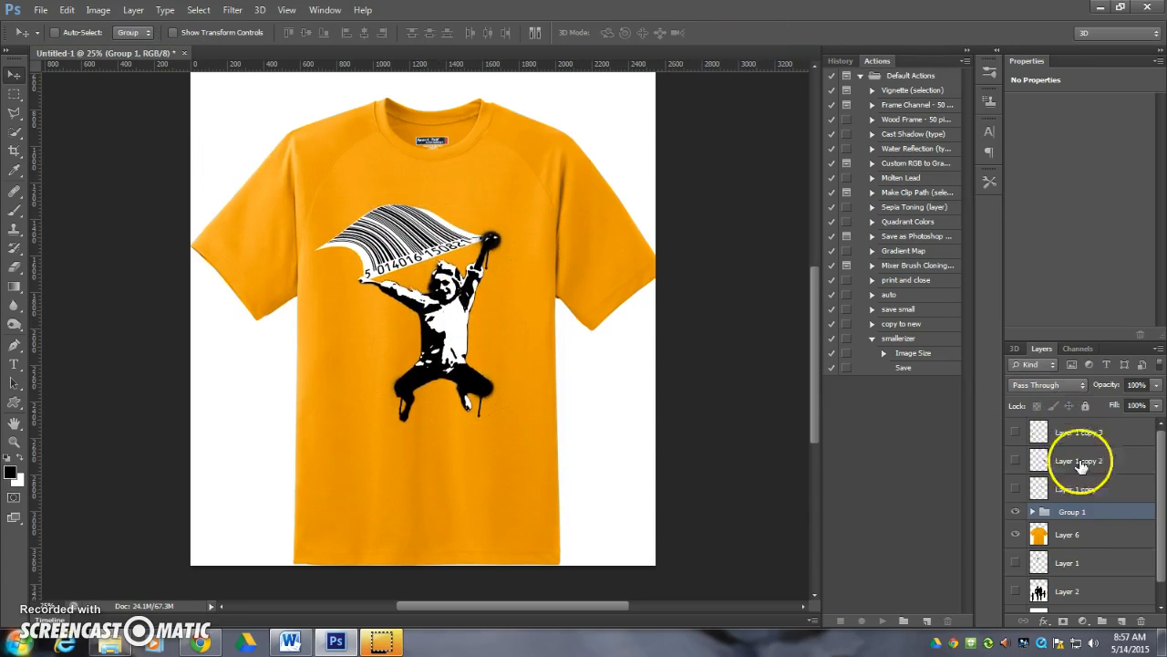
Step: Set the artwork group's blend mode to Multiply and move the design slightly higher on the T-shirt
click(1082, 386)
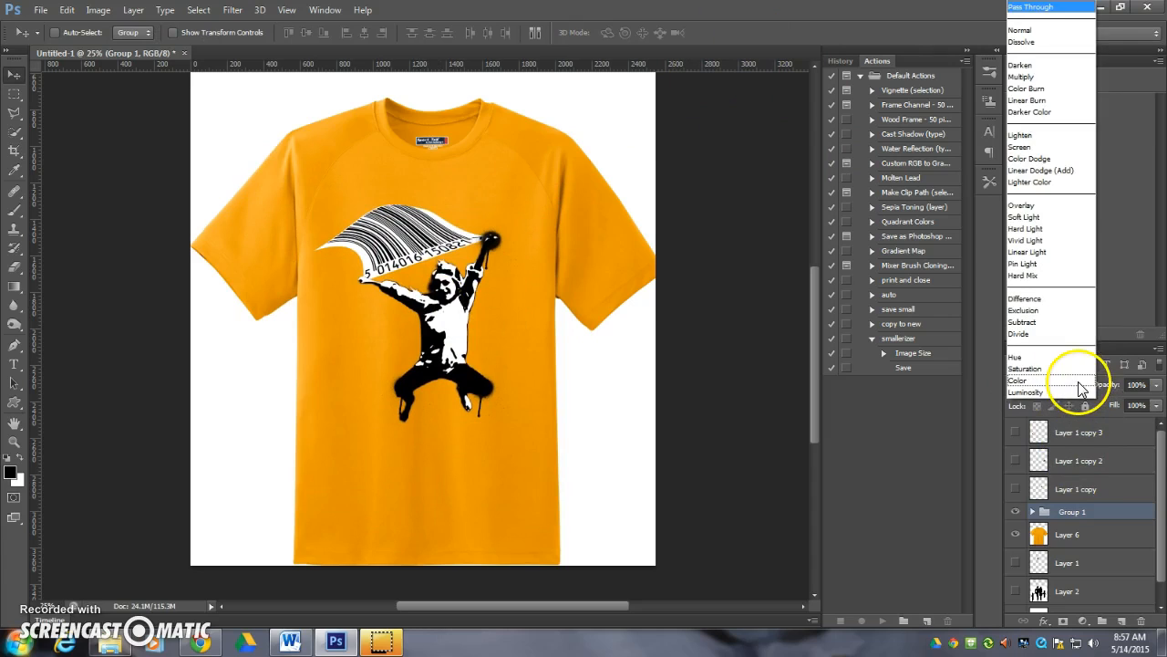
click(1039, 76)
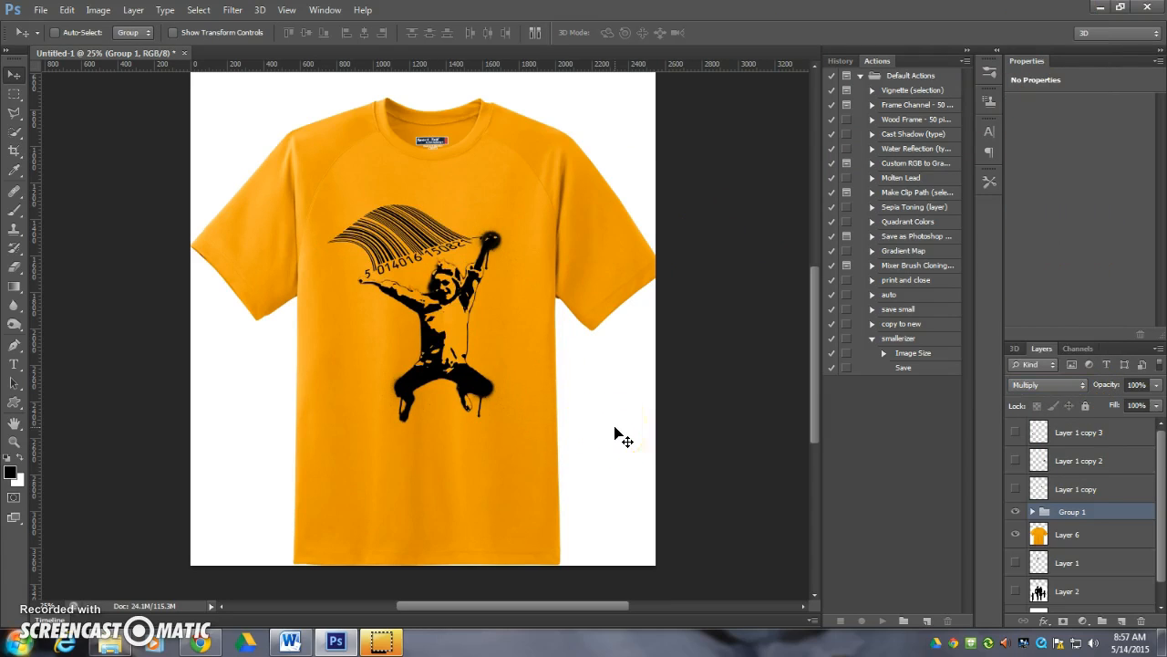
drag(445, 310, 439, 289)
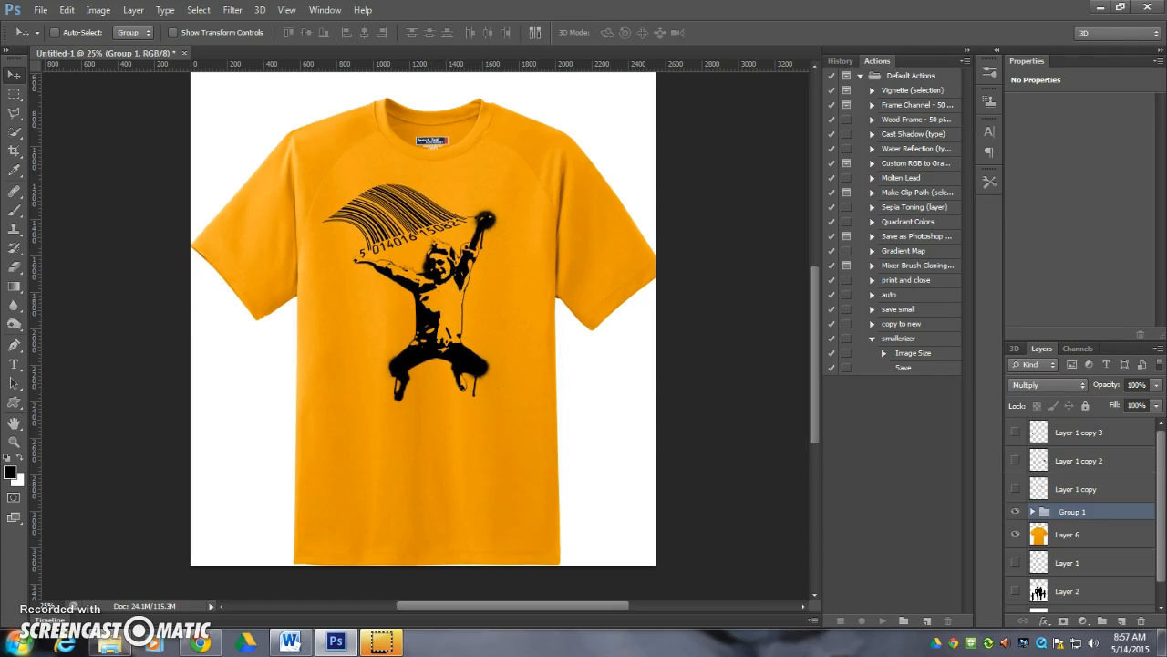